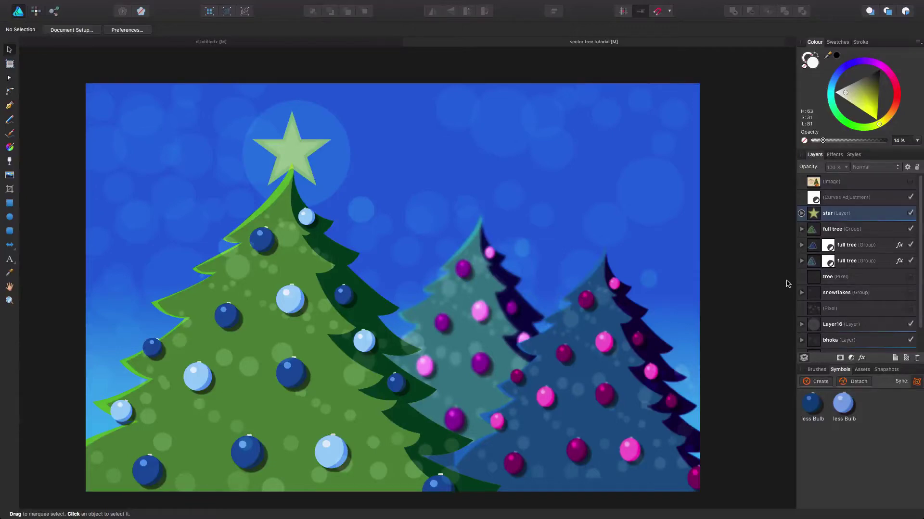
Step: Switch briefly to the Untitled single-tree document and check the view options, returning to the Christmas scene
click(230, 43)
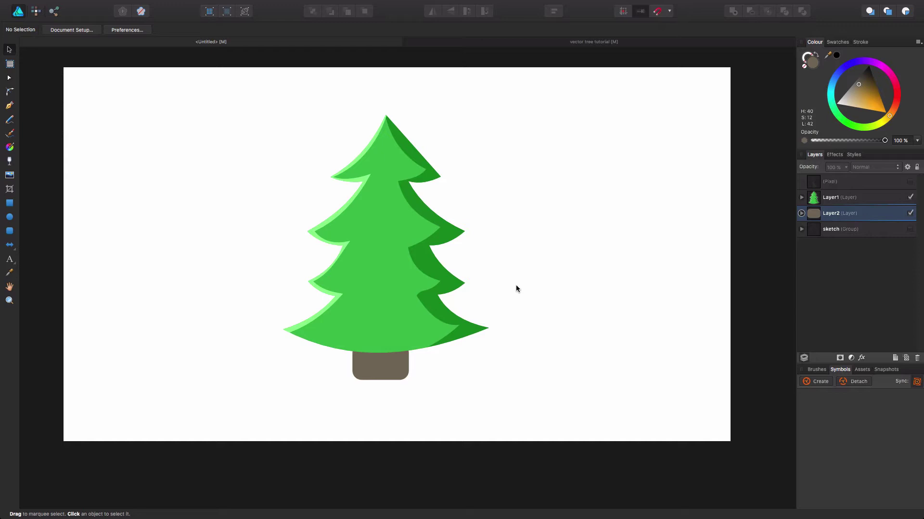
click(567, 42)
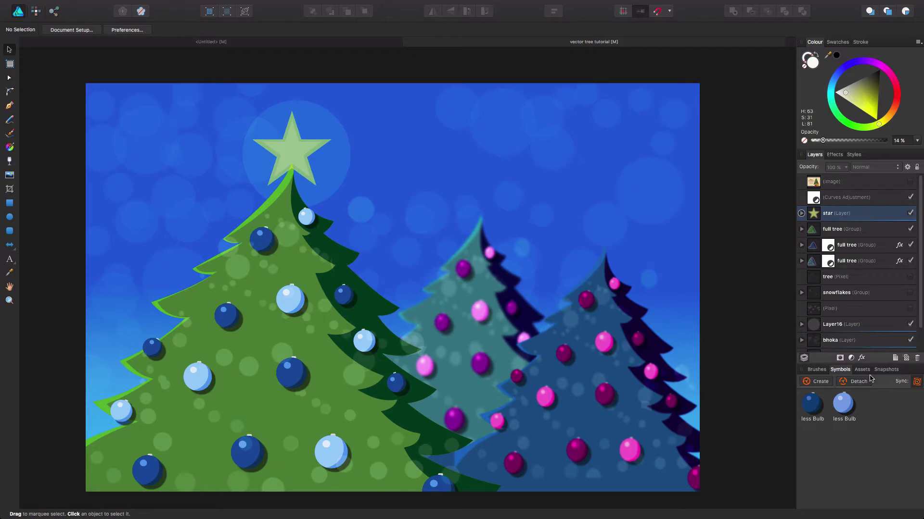
mouse_move(304, 3)
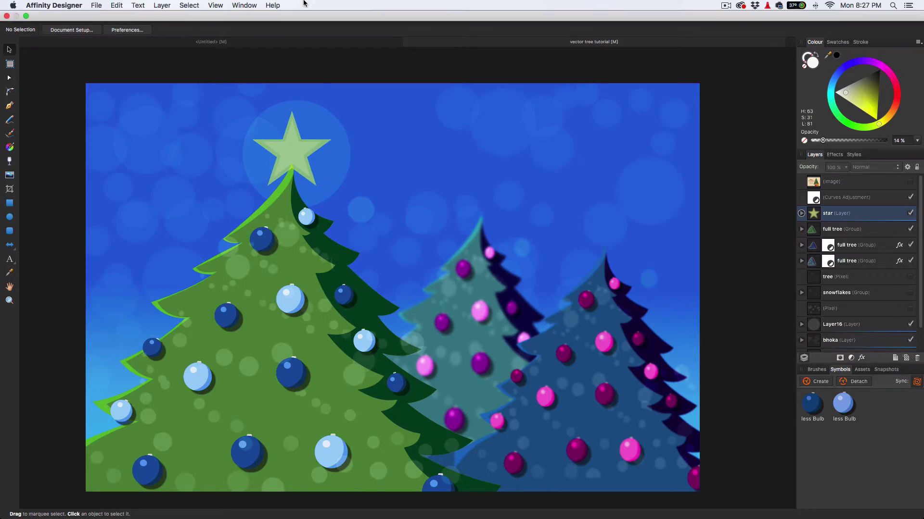
click(215, 5)
mouse_move(249, 229)
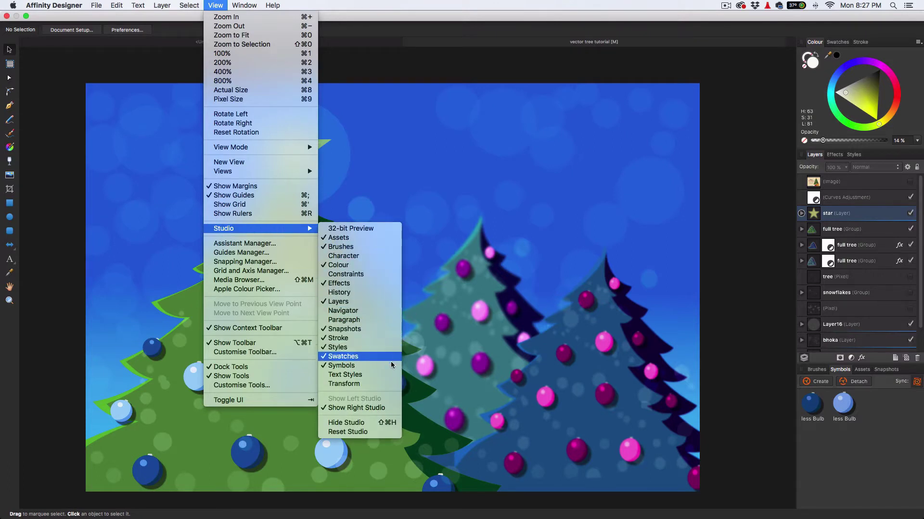
click(815, 431)
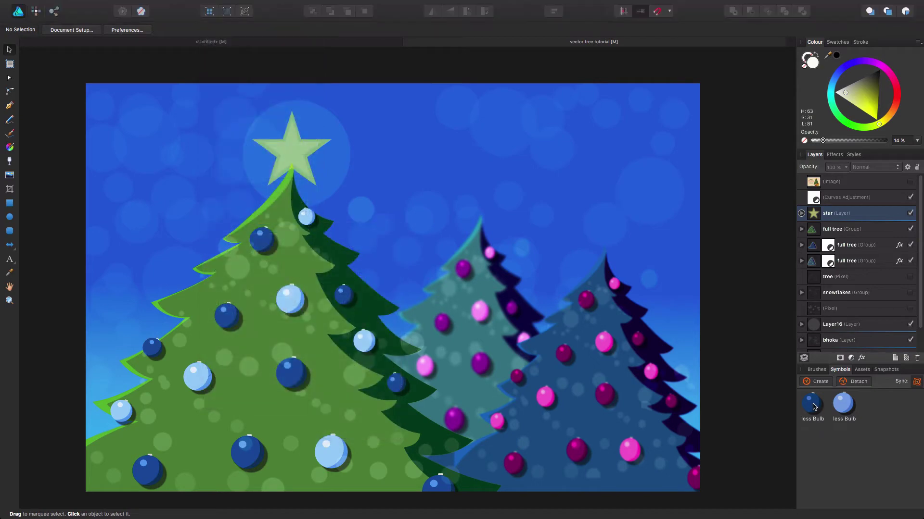
Step: Try a dark and a light bulb ornament on the left tree, then delete both
drag(812, 407, 266, 416)
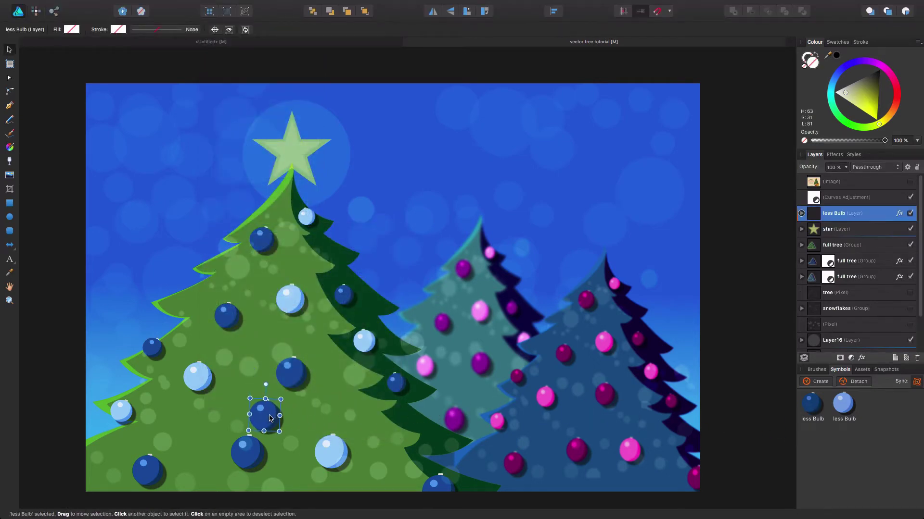
drag(845, 404, 250, 343)
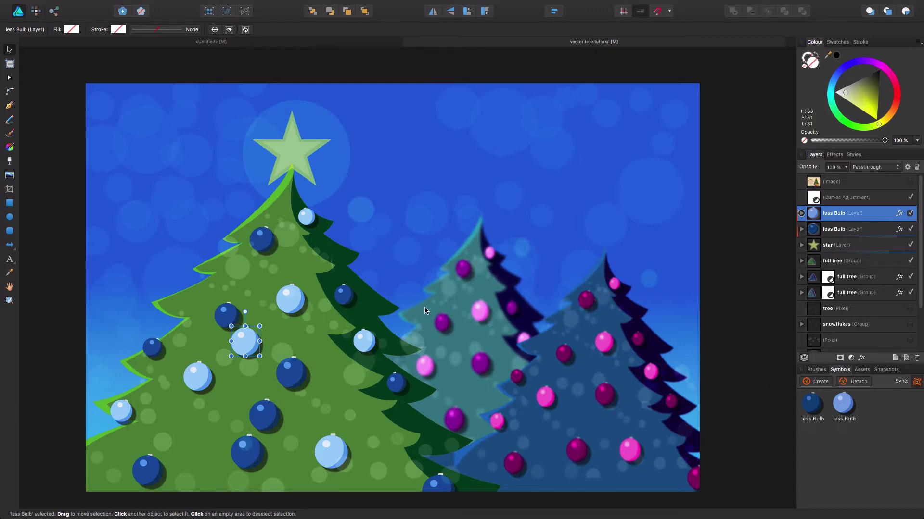
key(Delete)
key(Delete)
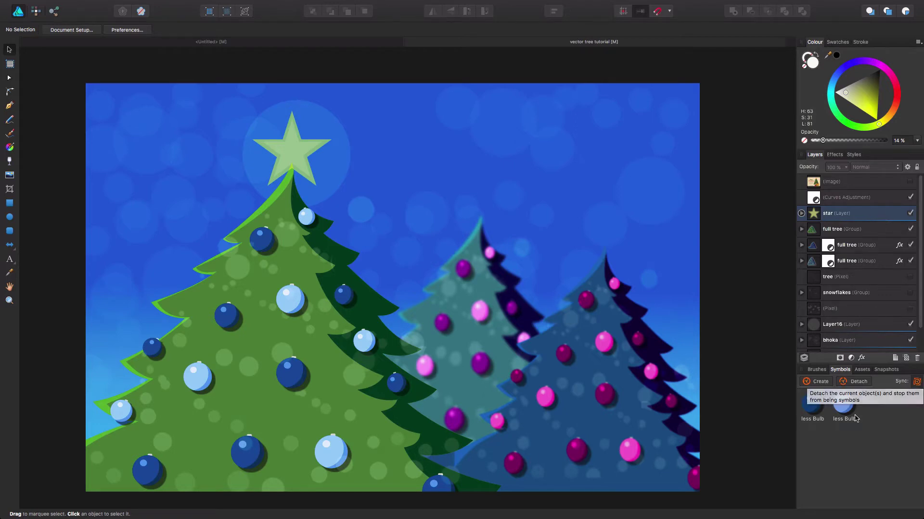
Step: Turn the left tree's star layer into a reusable 'star' symbol
click(299, 160)
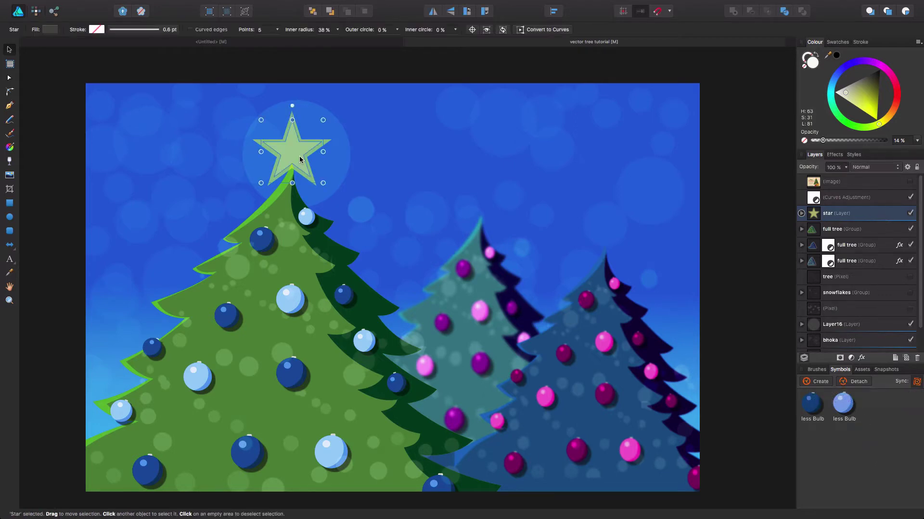
click(871, 216)
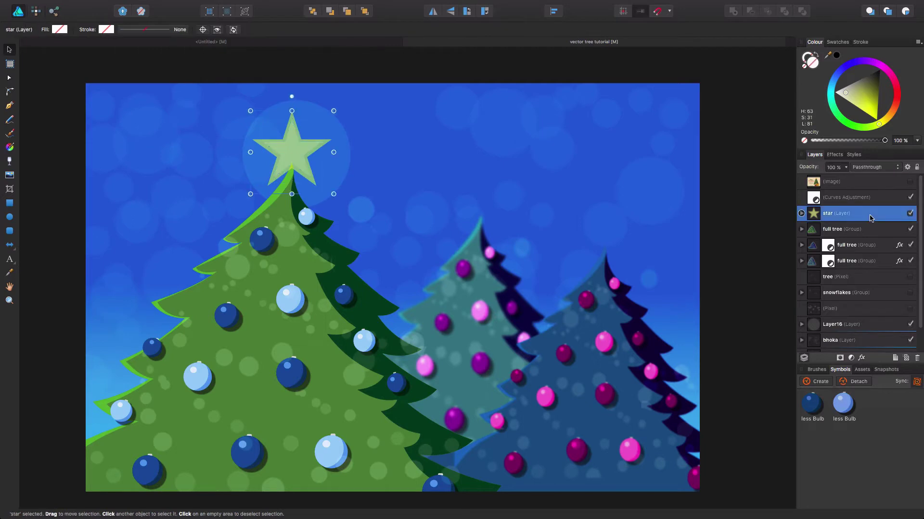
click(801, 213)
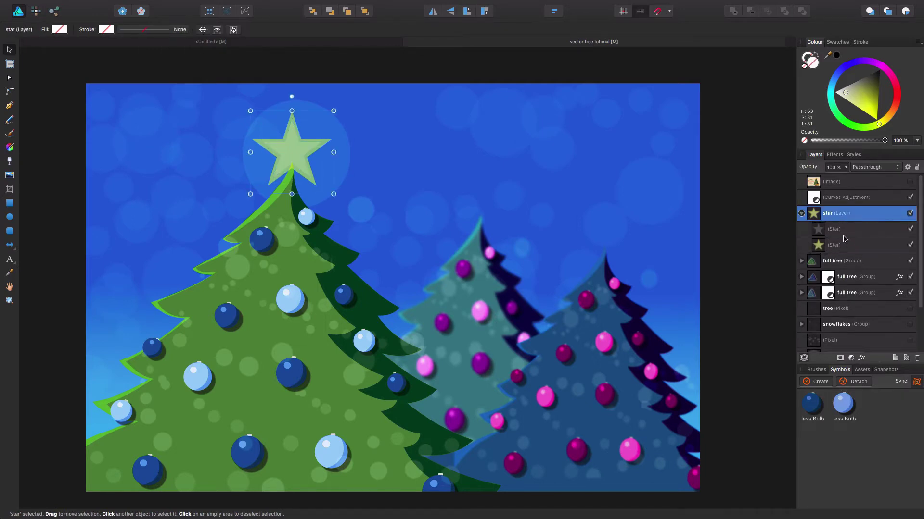
click(801, 213)
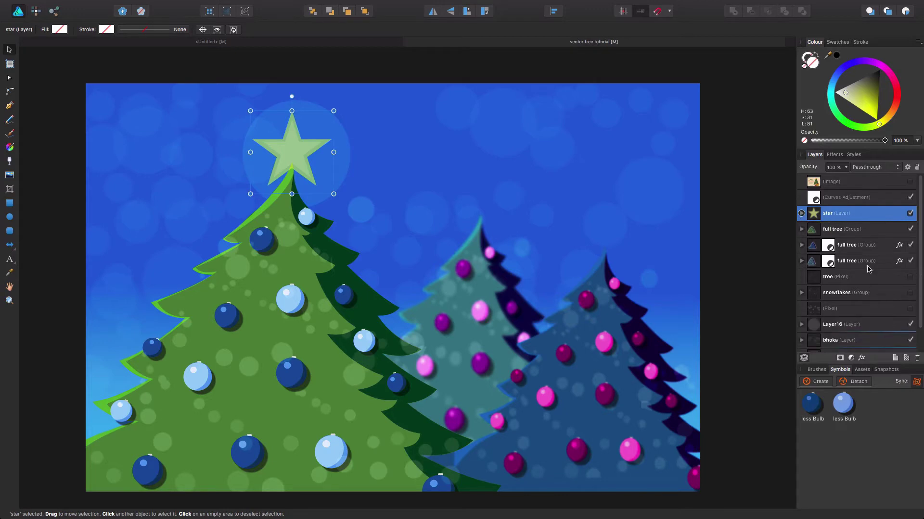
click(820, 383)
Step: Place a smaller copy of the star symbol on top of the right tree
drag(879, 407, 609, 241)
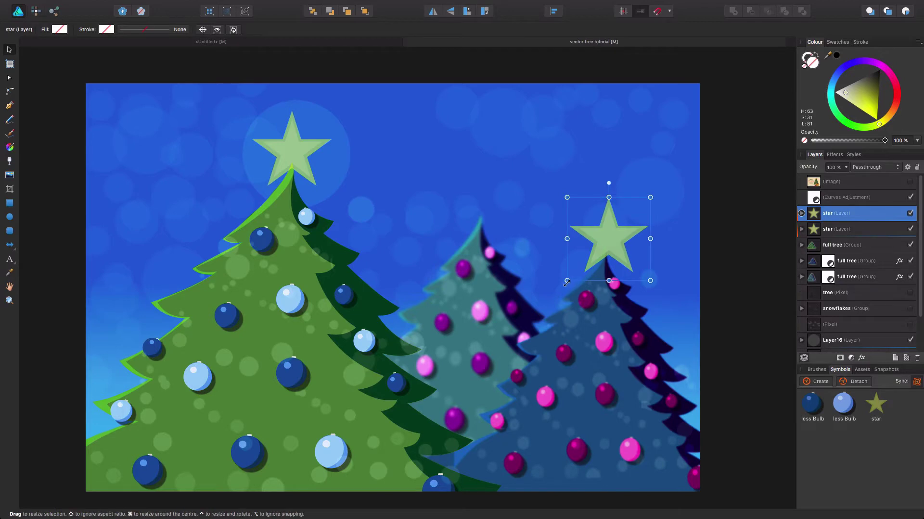
drag(566, 283, 591, 256)
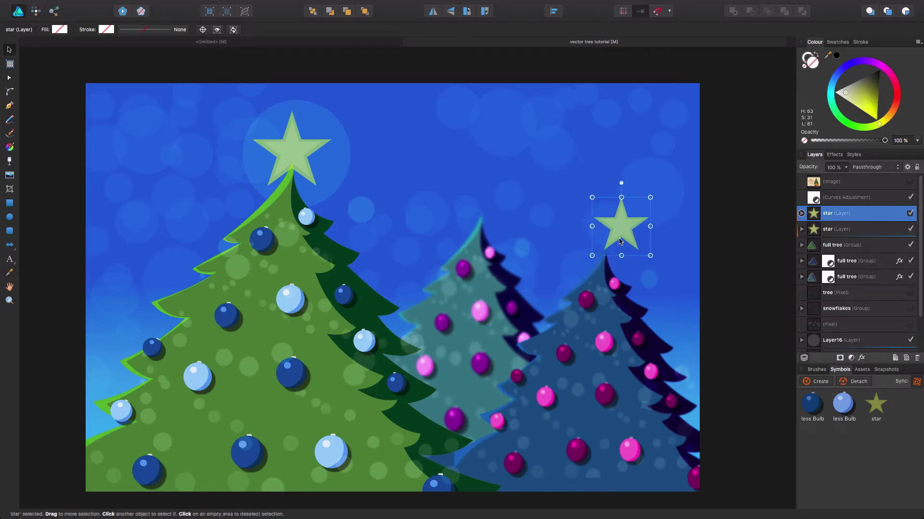
drag(622, 227, 609, 246)
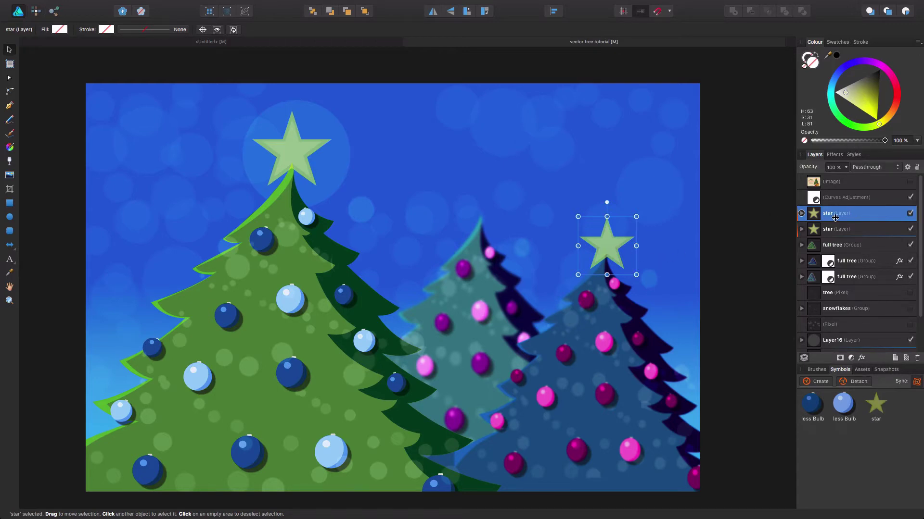
Step: Lighten the star symbol's inner filled shape to a pale green
click(801, 213)
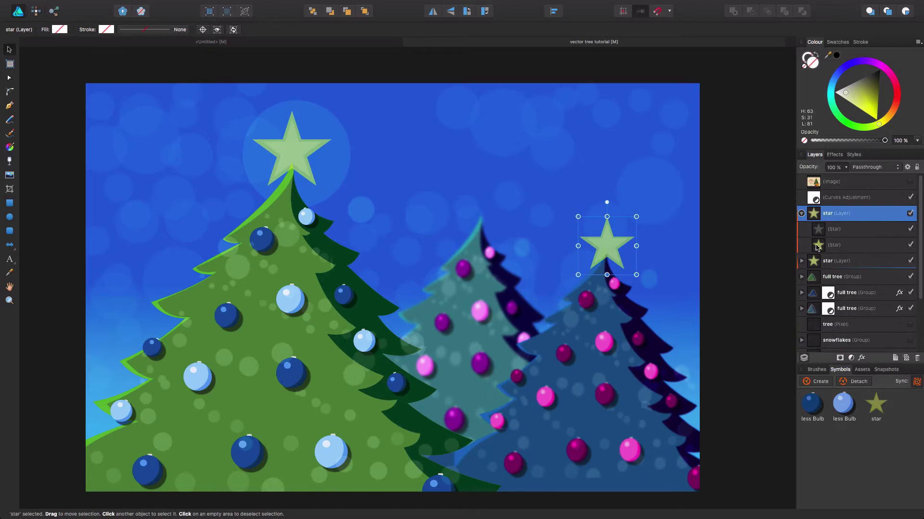
click(818, 246)
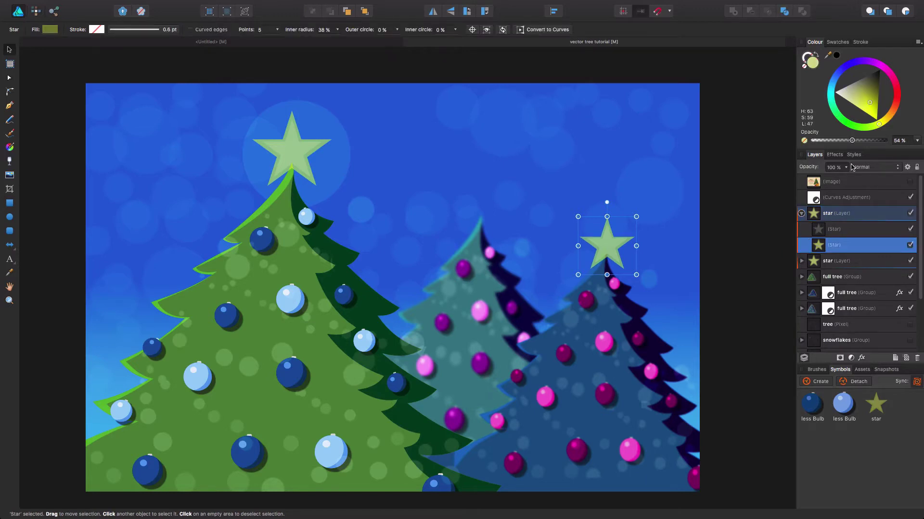
mouse_move(868, 103)
mouse_down()
mouse_move(855, 86)
mouse_move(876, 98)
mouse_move(865, 103)
mouse_up()
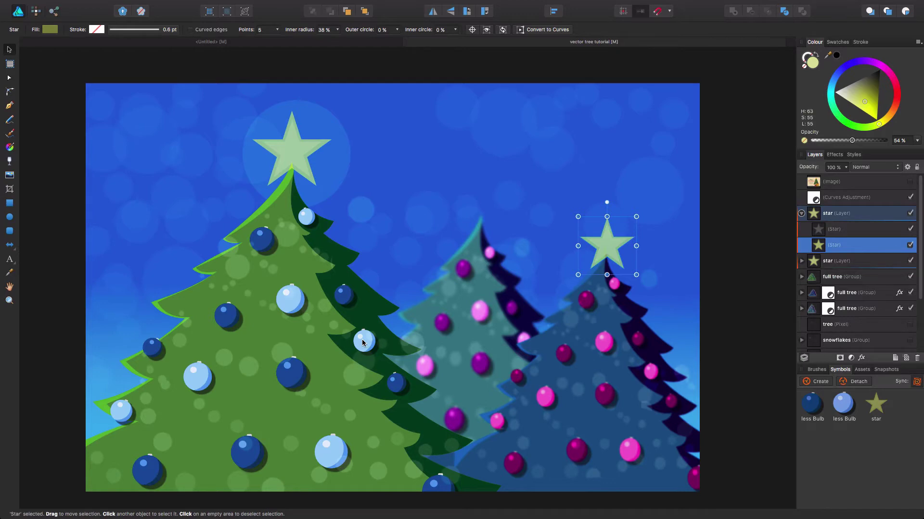
drag(865, 103, 859, 102)
Step: Move the right star into its tree group, then crown the middle tree with a star symbol shrunk to about 64 px
click(801, 213)
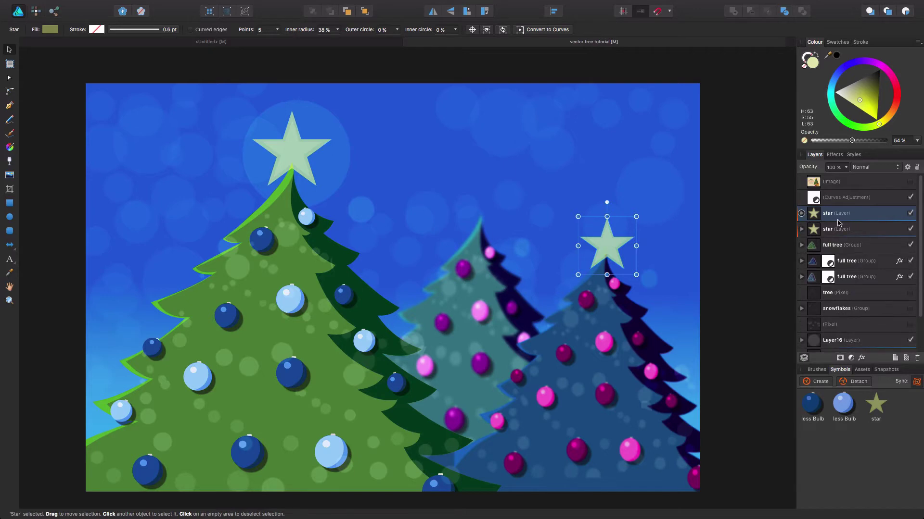
drag(847, 214, 854, 262)
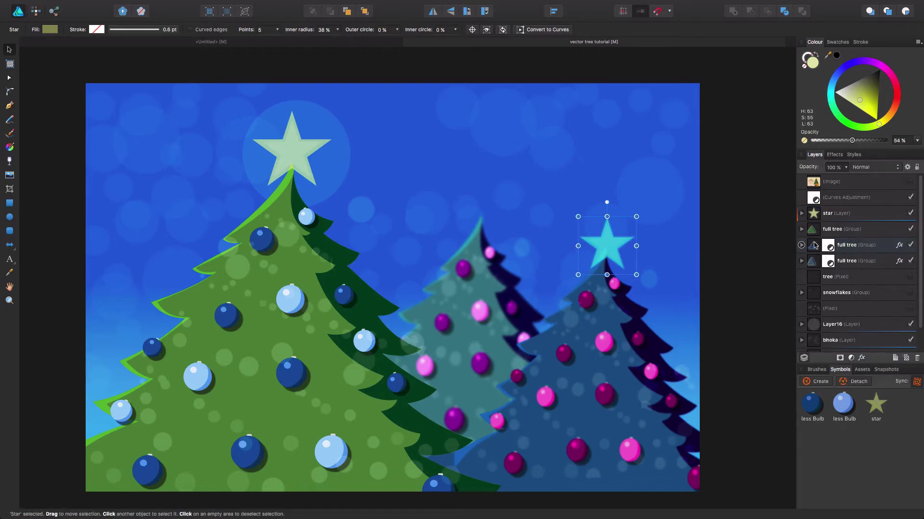
click(801, 261)
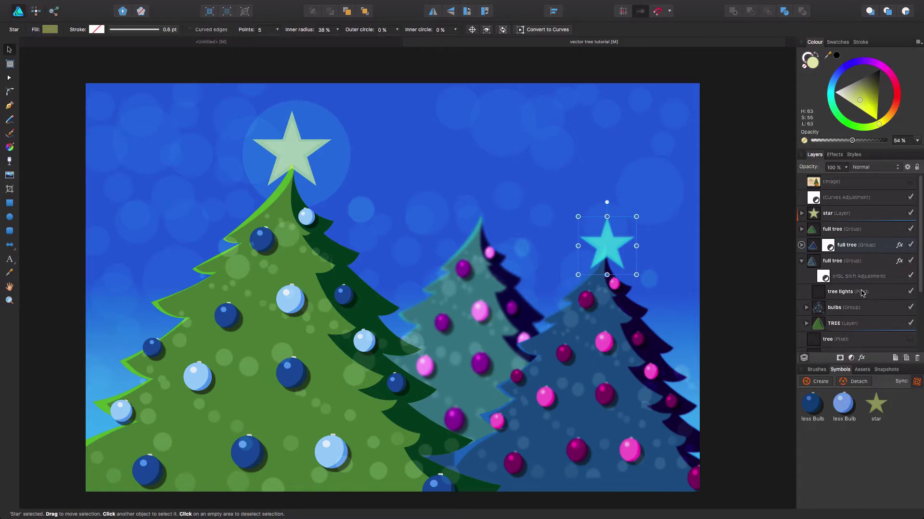
click(866, 292)
drag(876, 405, 467, 214)
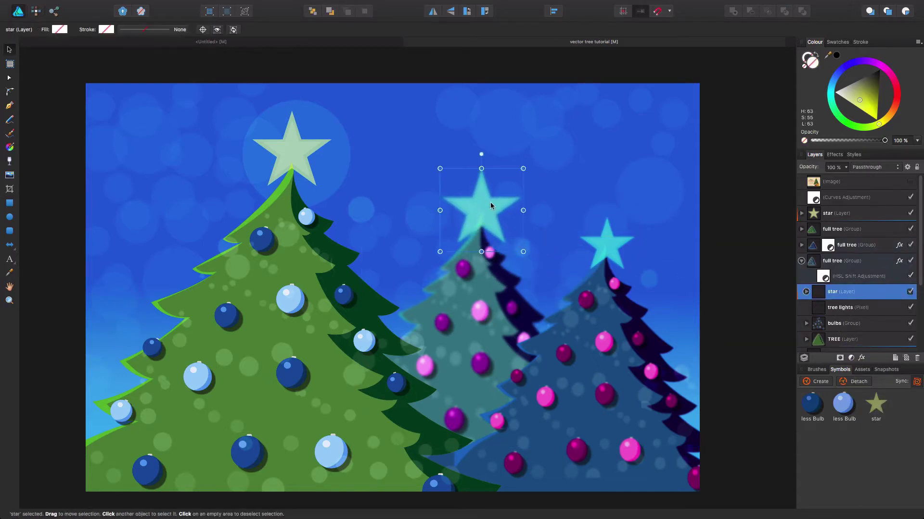
drag(524, 250, 486, 216)
click(729, 246)
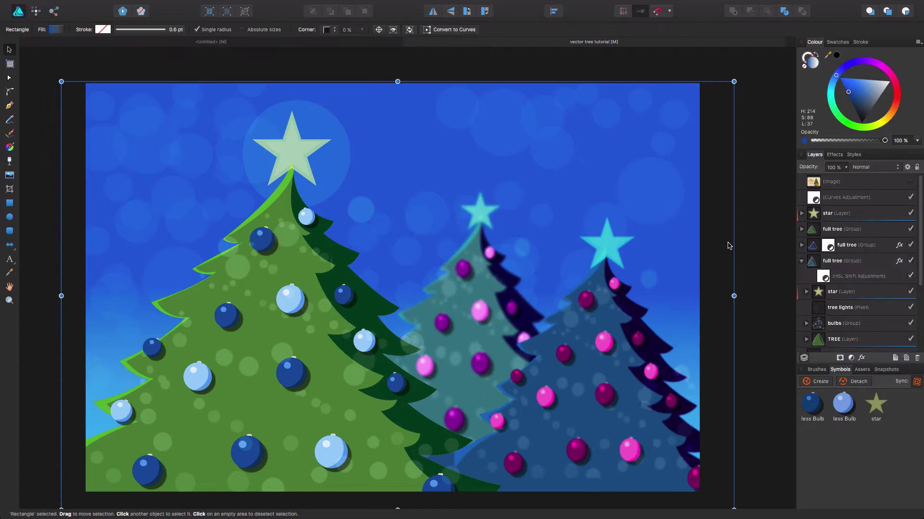
click(793, 268)
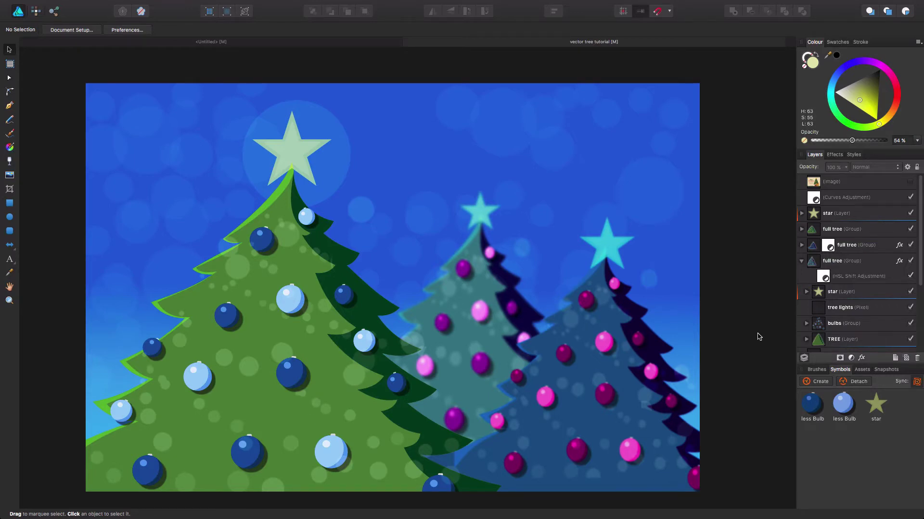
Step: Add an empty Layer17 and drag it directly above the star layer
click(802, 262)
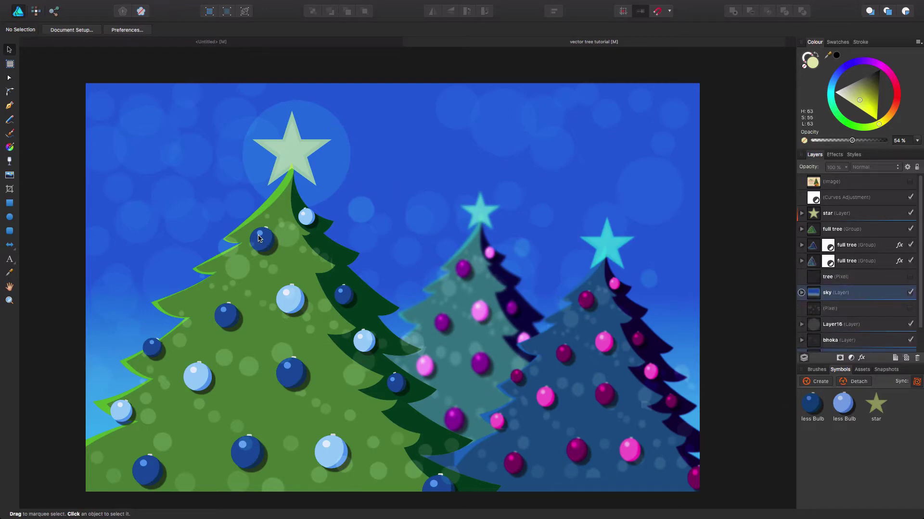
scroll(215, 228, up, 1)
scroll(215, 227, up, 1)
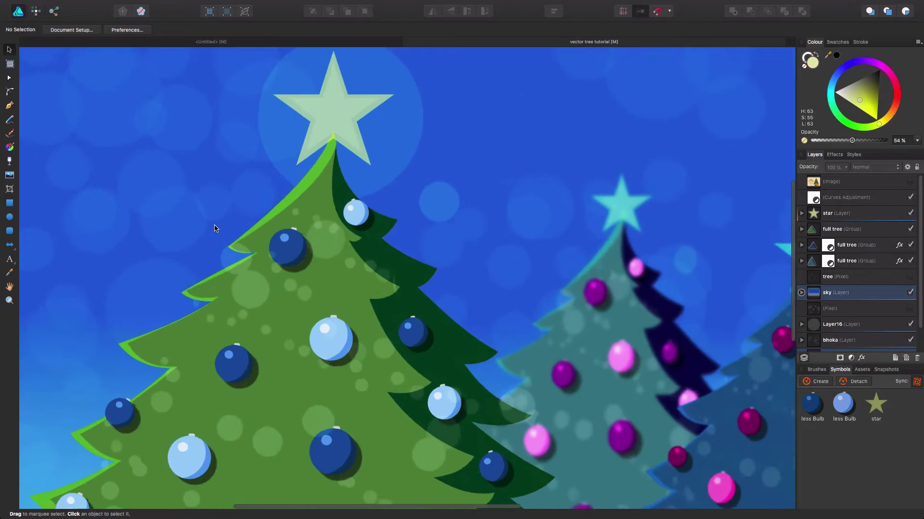
scroll(253, 231, up, 1)
drag(253, 231, 233, 230)
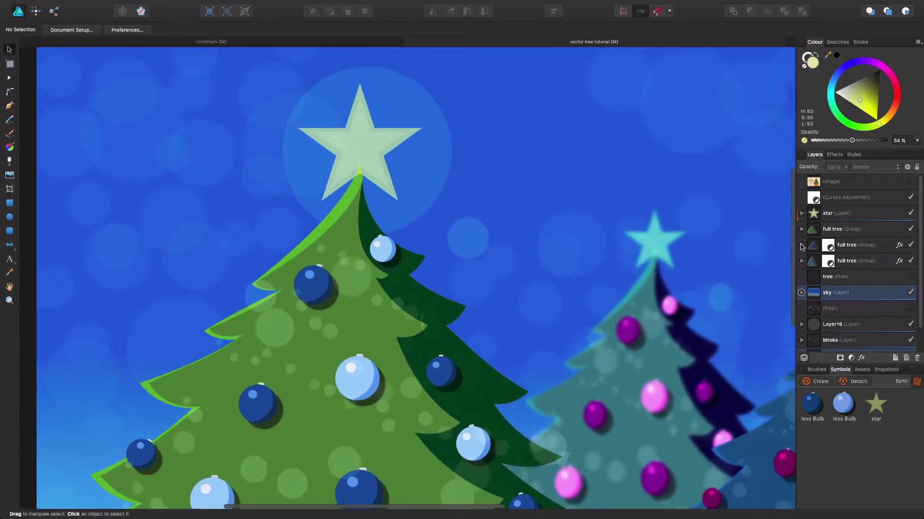
click(859, 232)
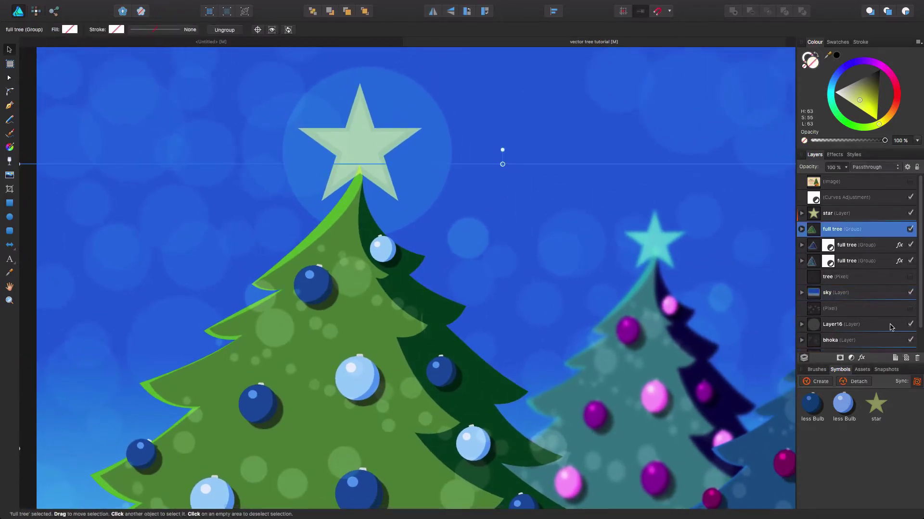
click(895, 358)
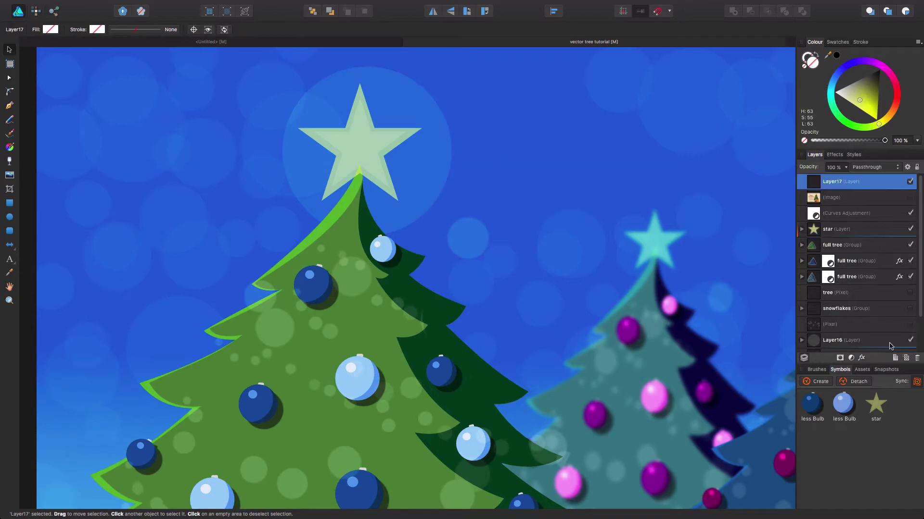
drag(849, 186, 810, 227)
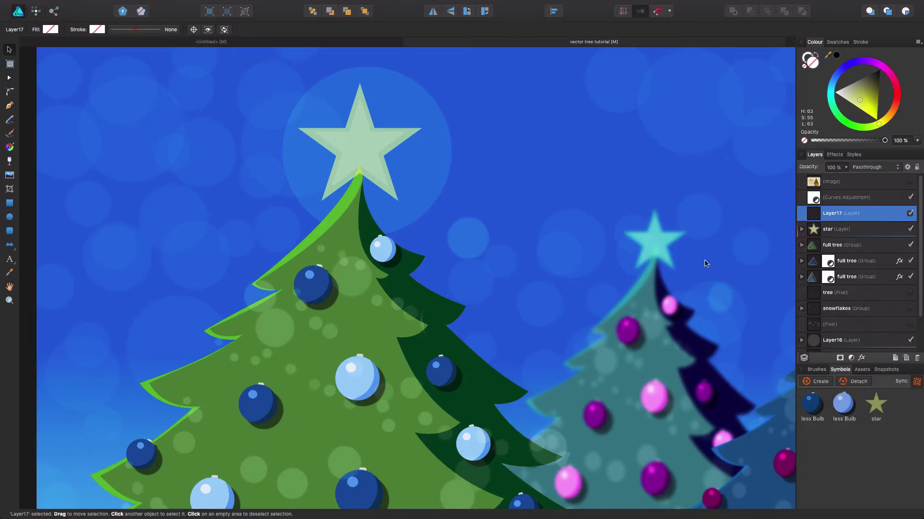
Step: Draw a circle over the front left tree with the Ellipse Tool
click(11, 218)
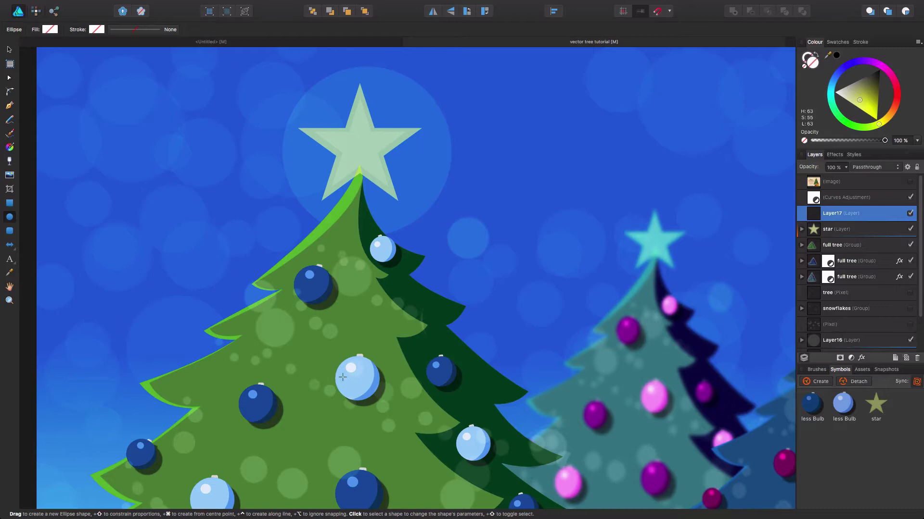
drag(298, 406, 354, 467)
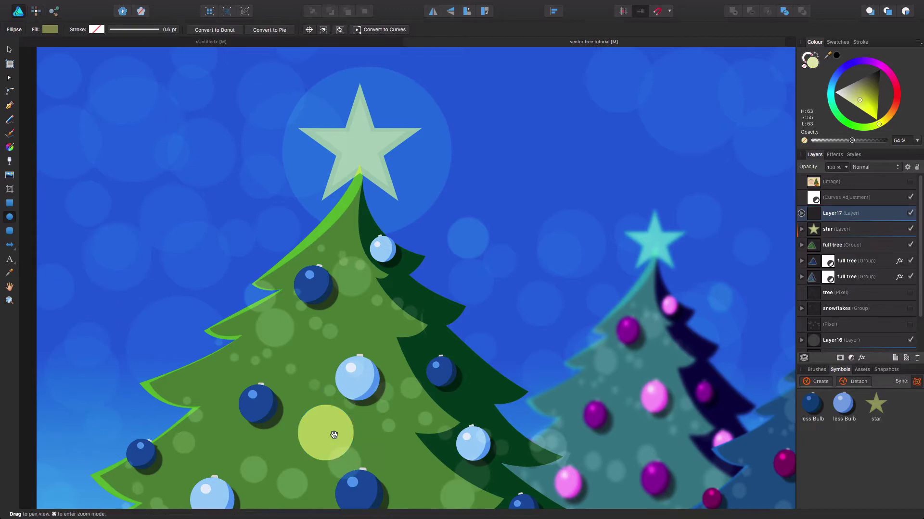
drag(330, 433, 322, 394)
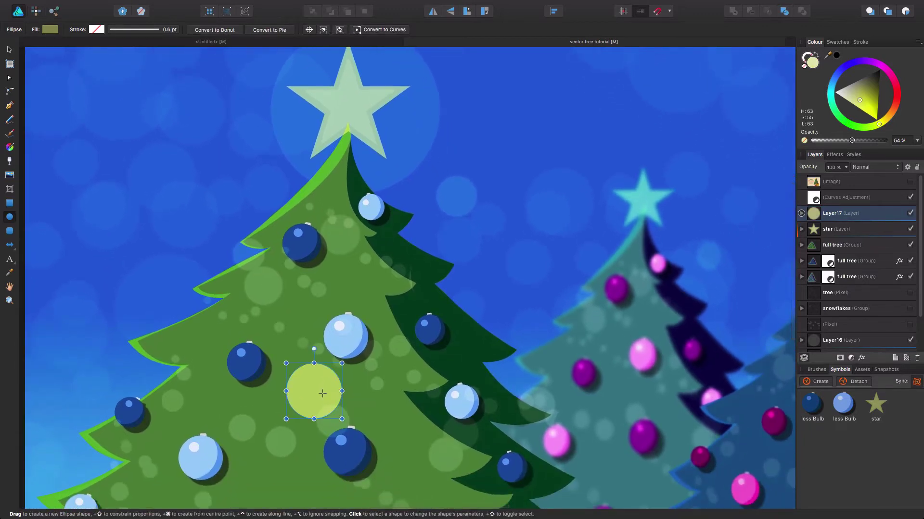
Step: Make the circle a fully opaque dark red and shrink it slightly
mouse_move(897, 104)
mouse_down()
mouse_move(902, 90)
mouse_move(885, 96)
mouse_move(893, 90)
mouse_up()
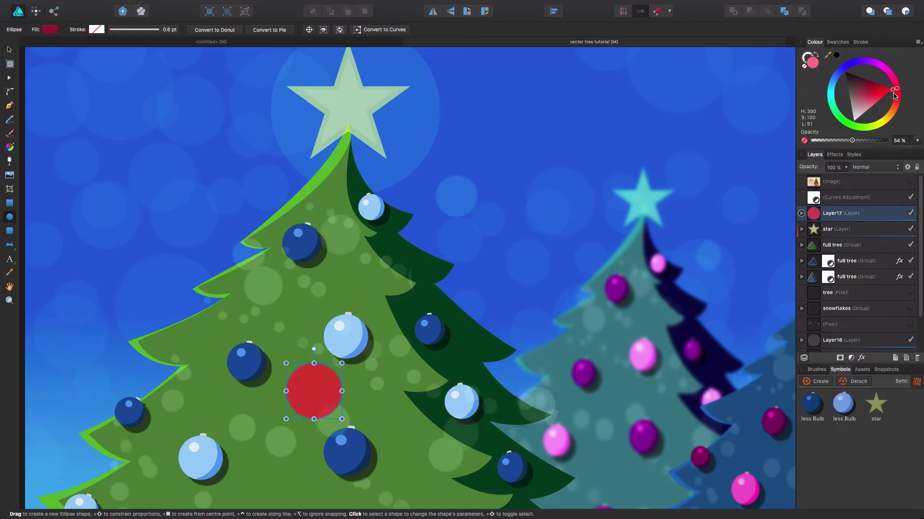
drag(853, 141, 885, 140)
mouse_move(885, 92)
mouse_down()
mouse_move(870, 93)
mouse_move(871, 82)
mouse_up()
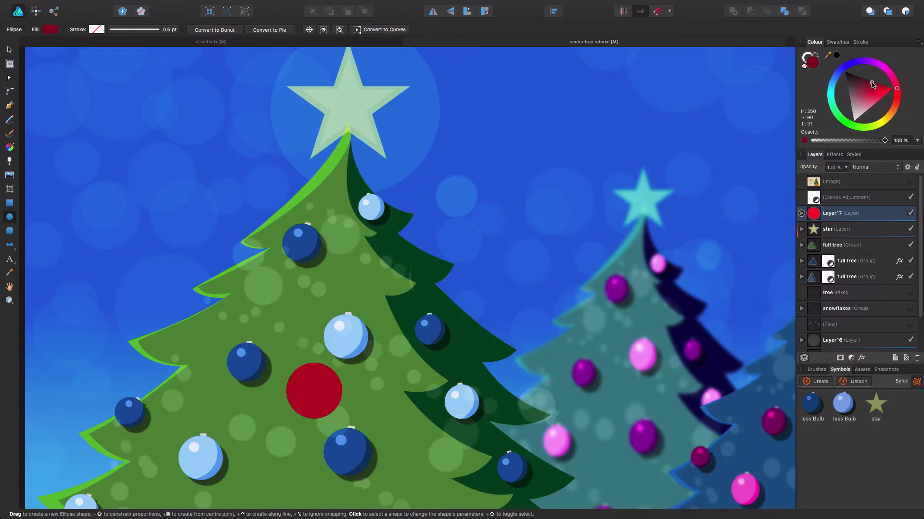
click(321, 378)
drag(342, 418, 334, 411)
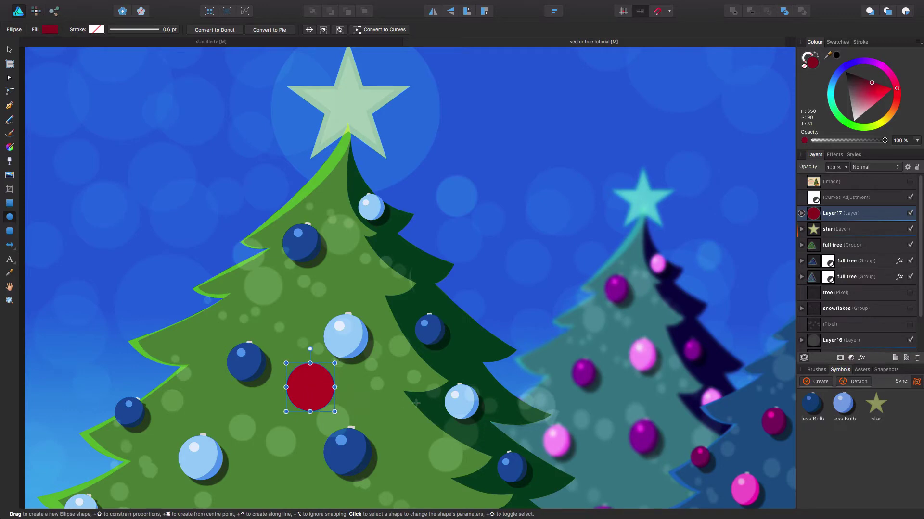
Step: Duplicate the red circle with Cmd+J, then reposition and slightly enlarge the lower copy
click(800, 213)
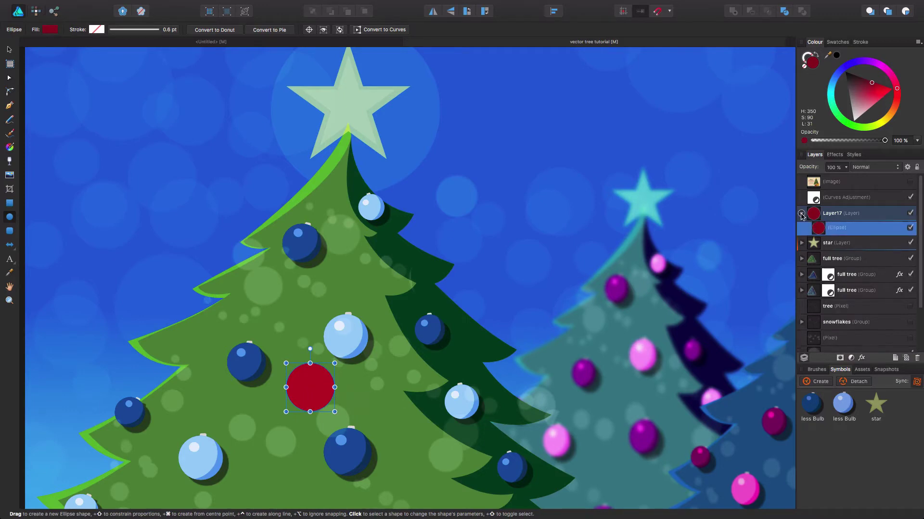
double_click(842, 231)
key(super+j)
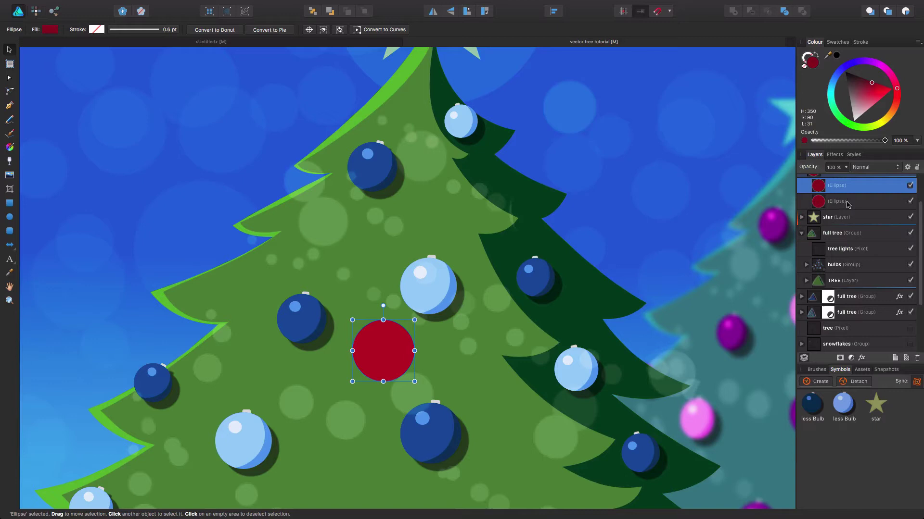
click(847, 202)
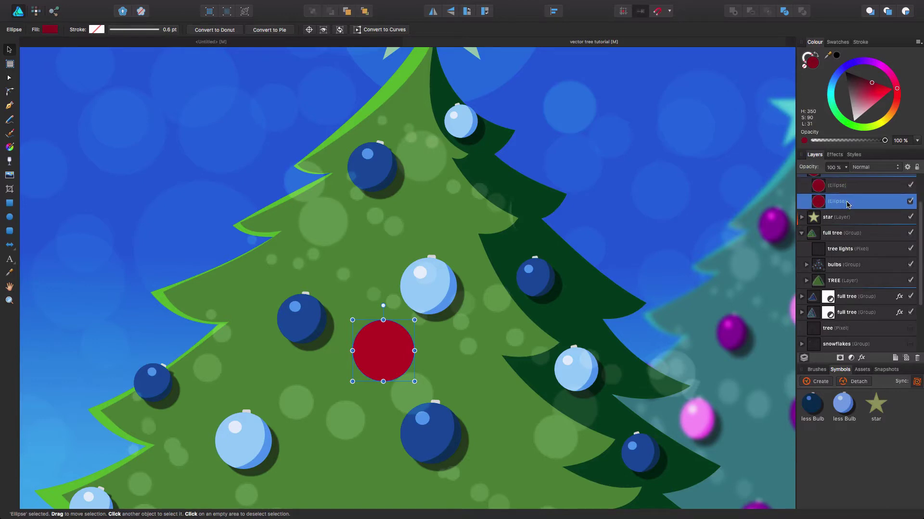
drag(368, 350, 359, 346)
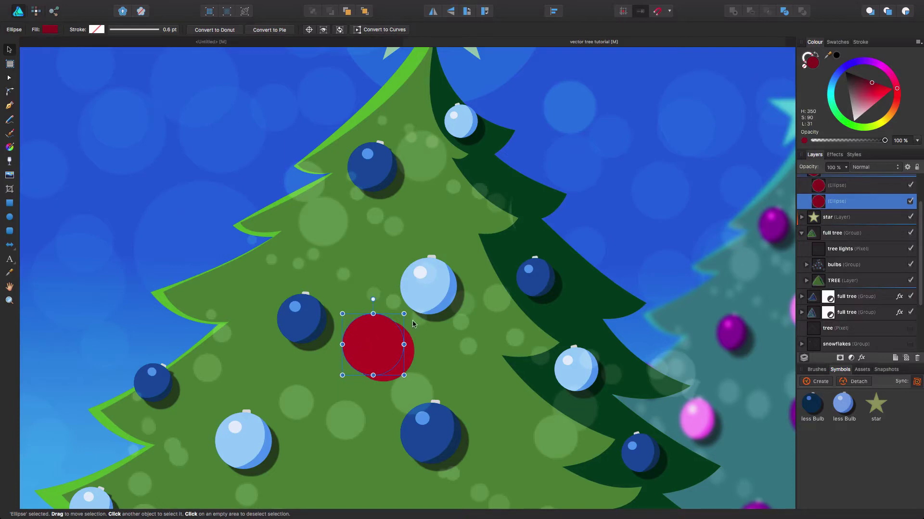
mouse_move(404, 314)
mouse_down()
mouse_move(427, 294)
mouse_move(405, 312)
mouse_up()
drag(371, 343, 375, 343)
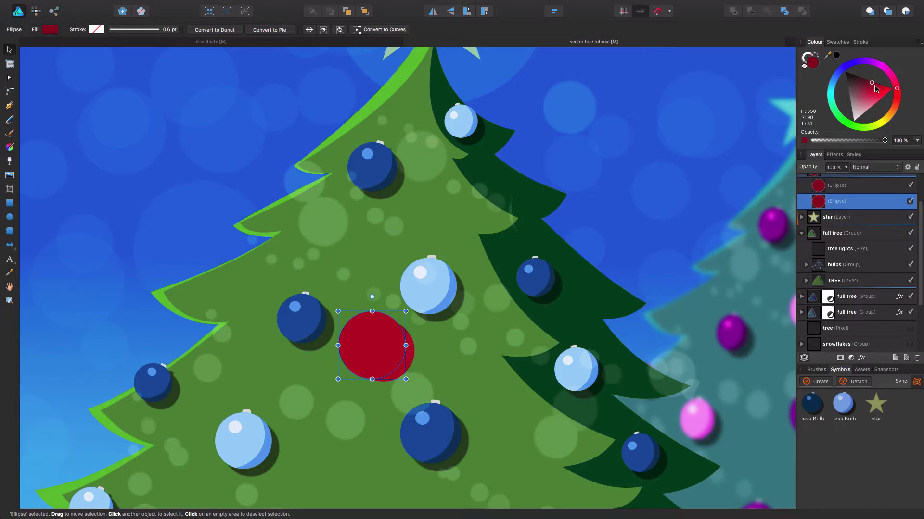
Step: Darken the upper circle copy to a deeper maroon red
drag(872, 84, 865, 83)
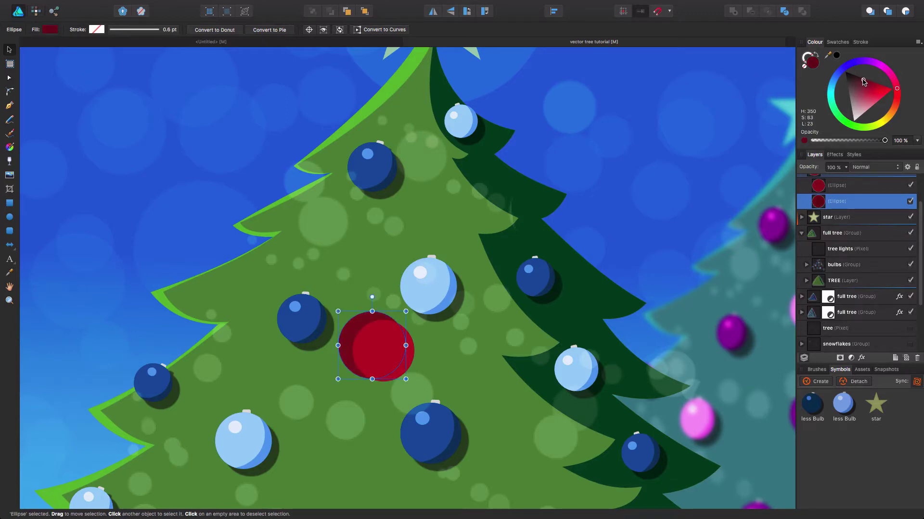
key(super+z)
click(408, 362)
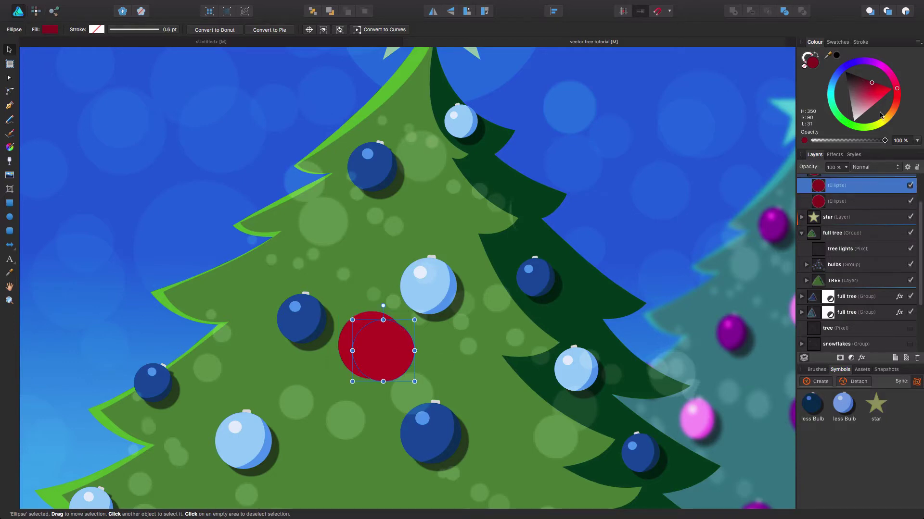
drag(871, 84, 863, 78)
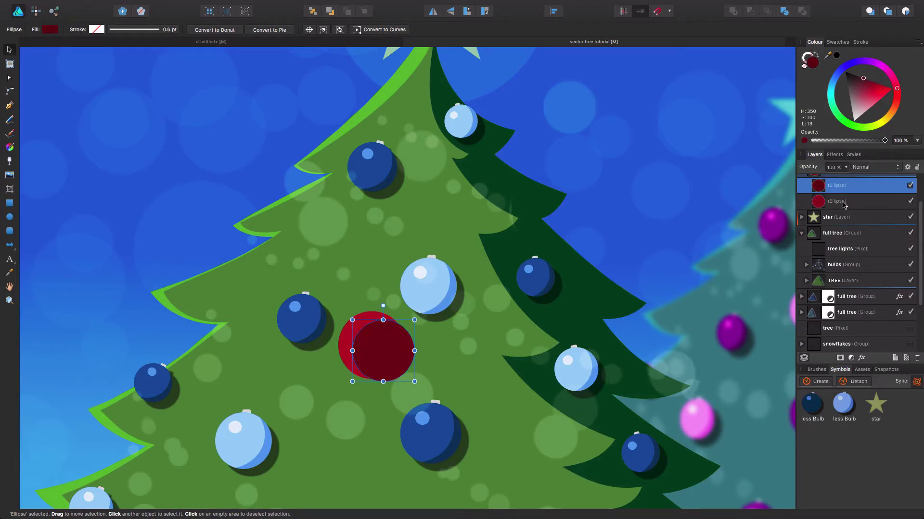
scroll(841, 204, up, 3)
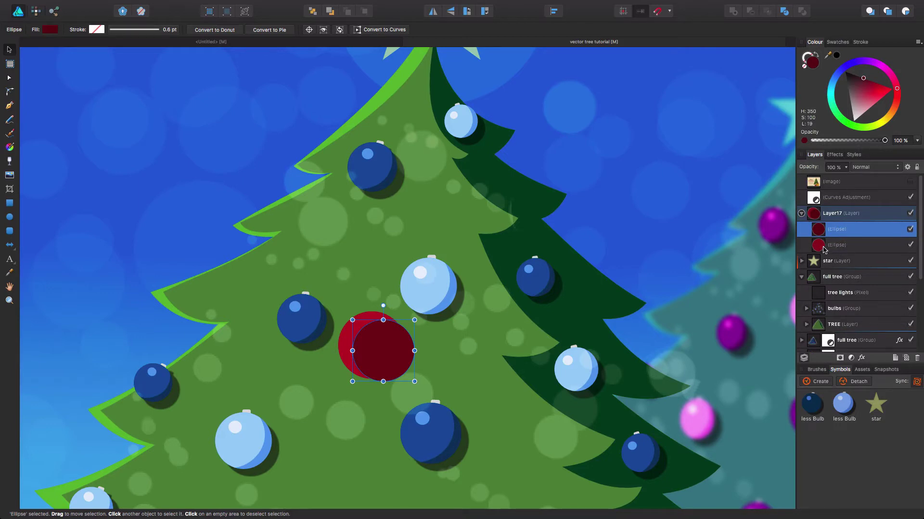
Step: Clip the darker circle inside the red circle in the Layers panel and check the shading
mouse_move(821, 232)
mouse_down()
mouse_move(834, 248)
mouse_move(825, 246)
mouse_move(832, 230)
mouse_up()
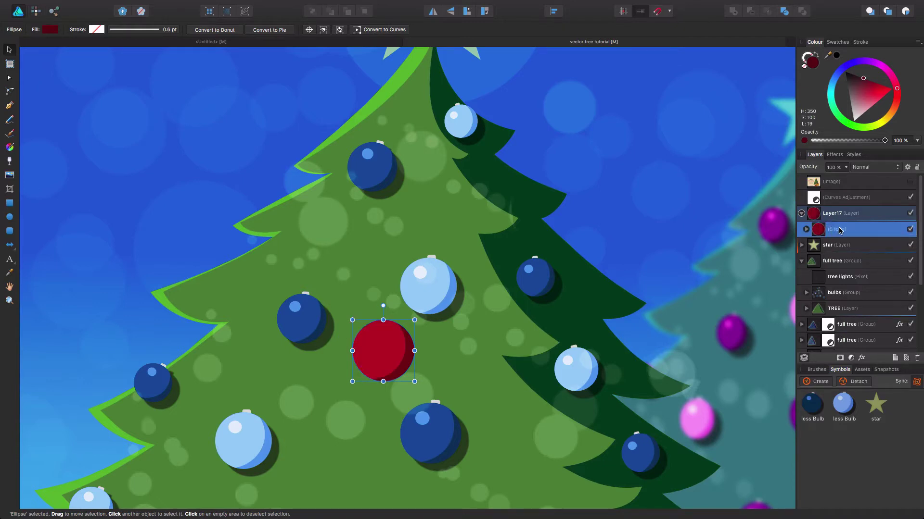
click(806, 230)
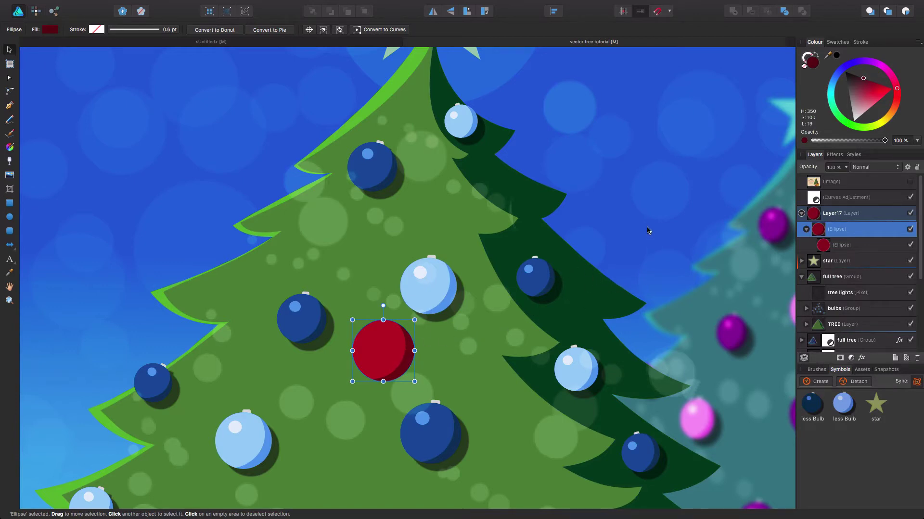
click(416, 372)
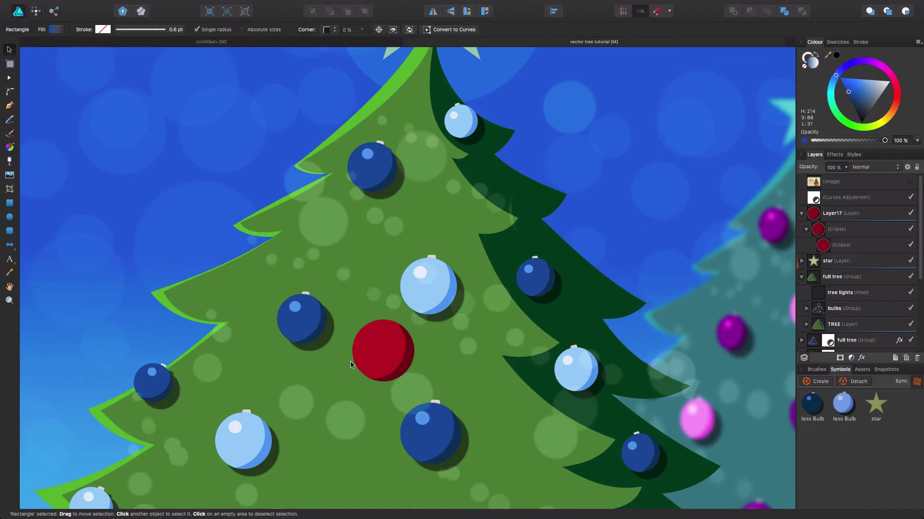
click(372, 359)
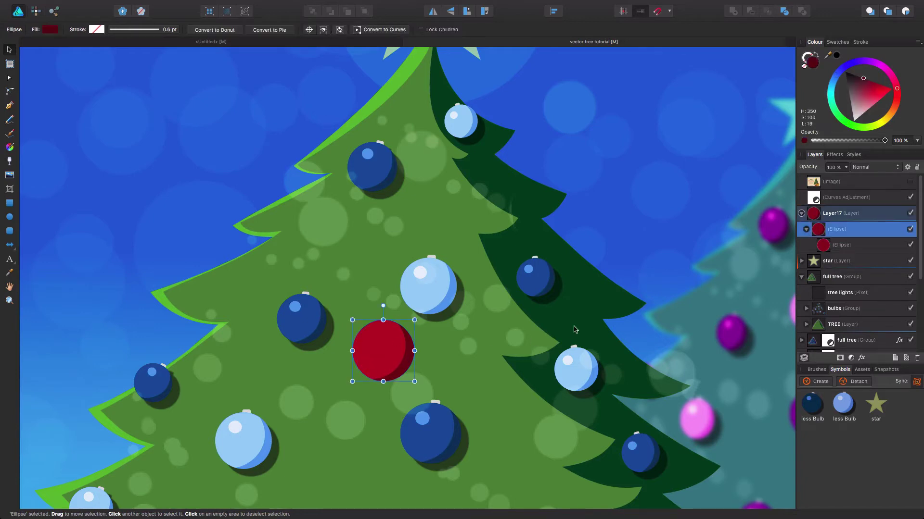
click(854, 247)
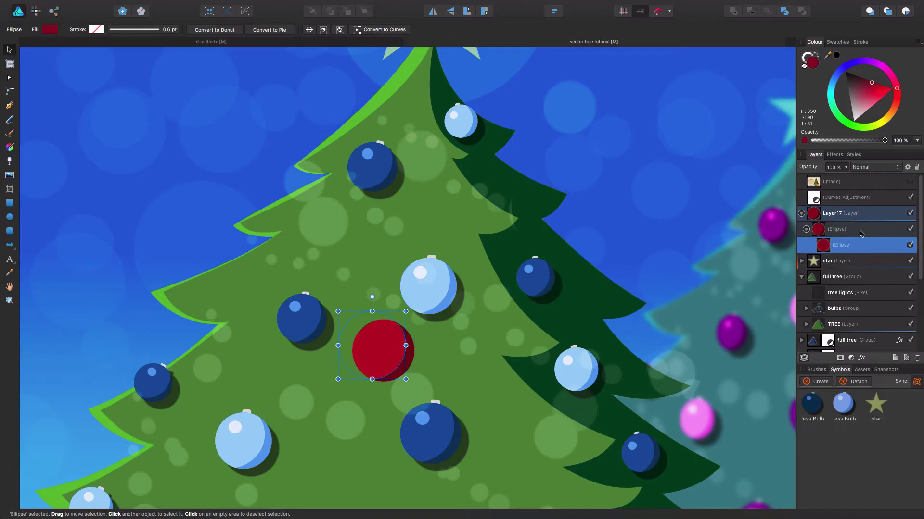
click(860, 230)
click(864, 245)
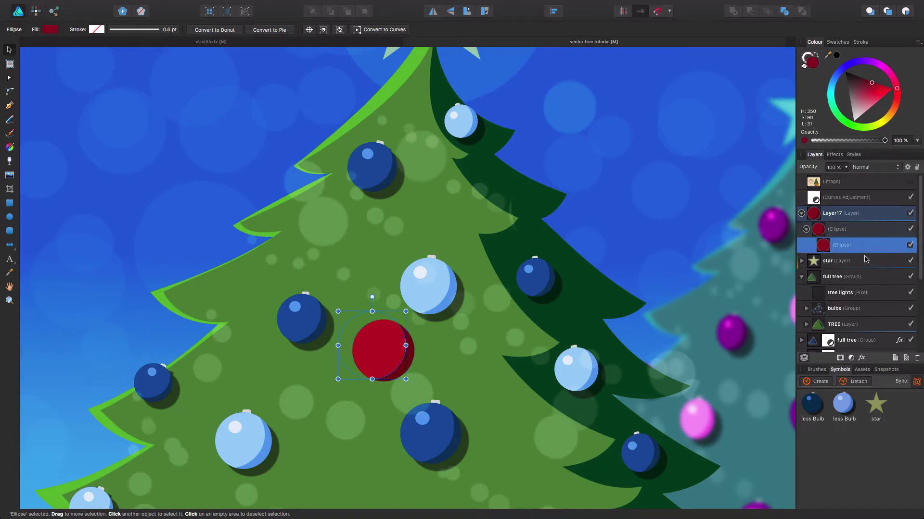
Step: Draw a small pale pink highlight ellipse on the upper left of the red bauble
click(907, 359)
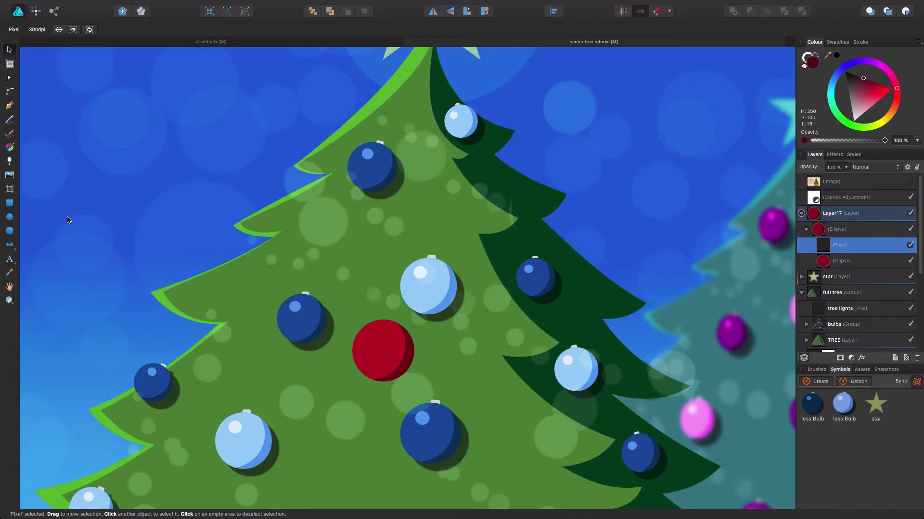
click(9, 218)
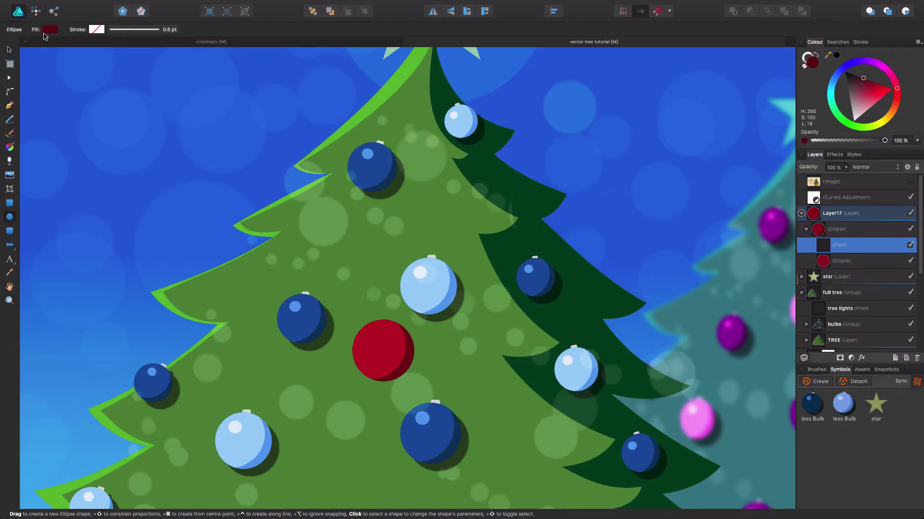
click(48, 33)
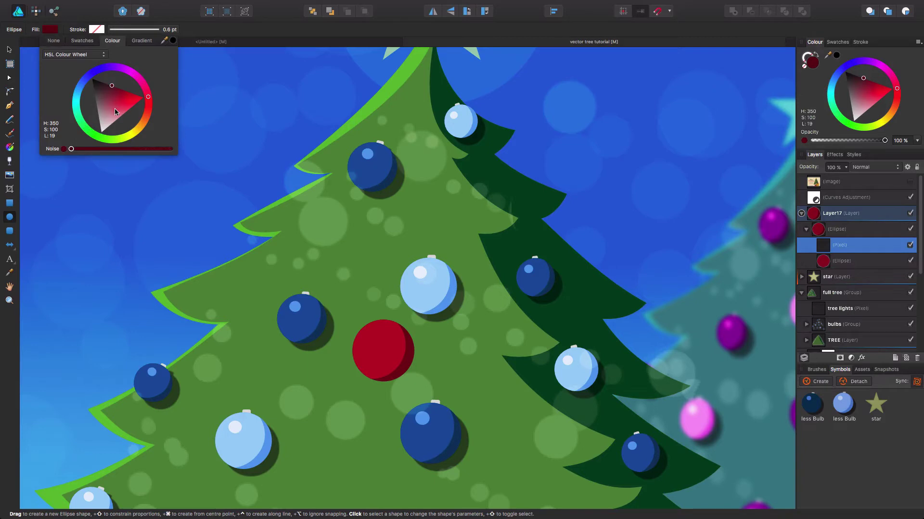
mouse_move(114, 108)
mouse_down()
mouse_move(100, 115)
mouse_move(110, 120)
mouse_up()
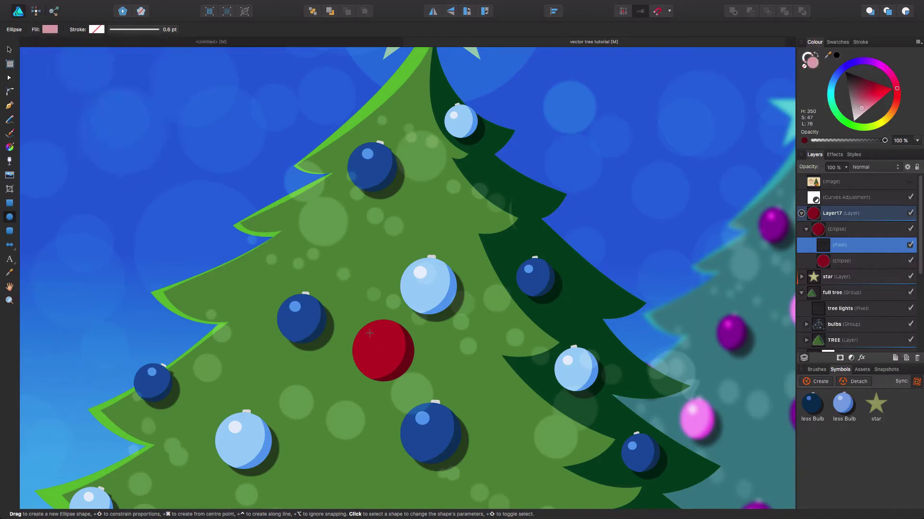
drag(369, 334, 384, 345)
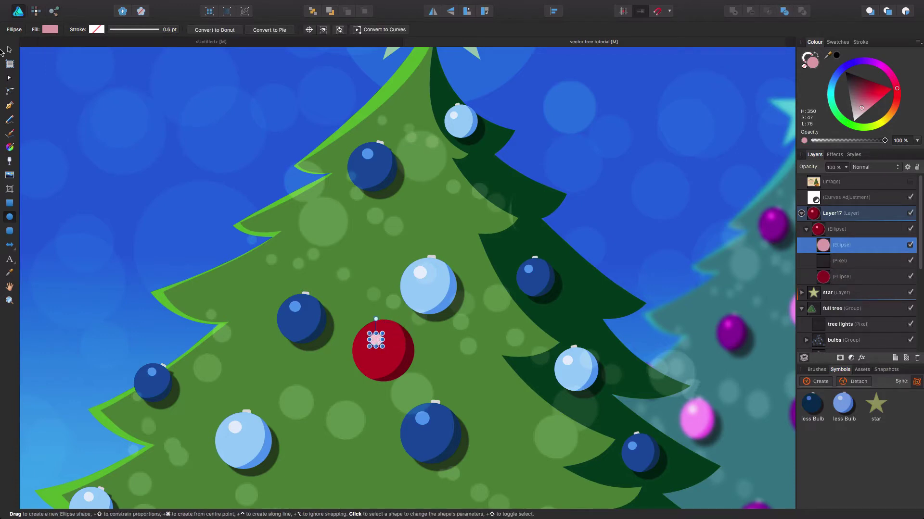
click(9, 49)
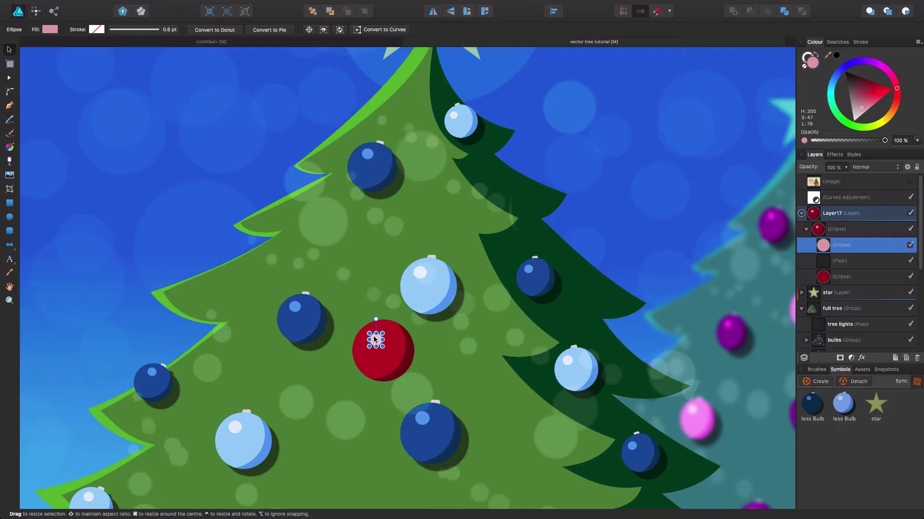
scroll(376, 334, up, 5)
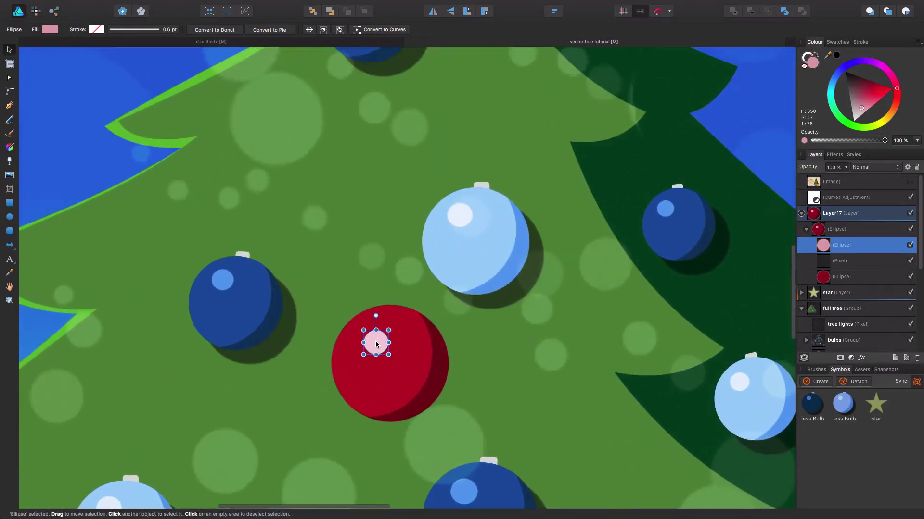
drag(370, 338, 368, 336)
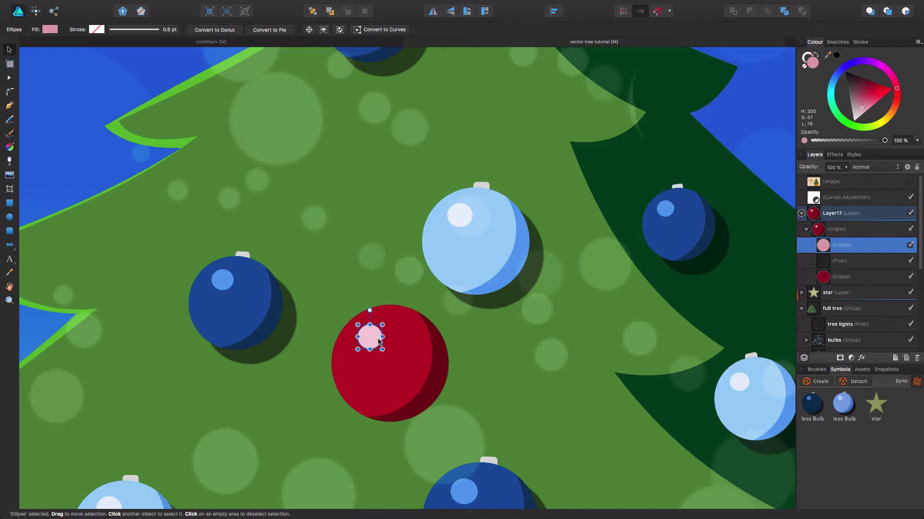
Step: Duplicate the highlight as a near-white dot and enlarge the lower one into an 11% opacity glow
key(ctrl+j)
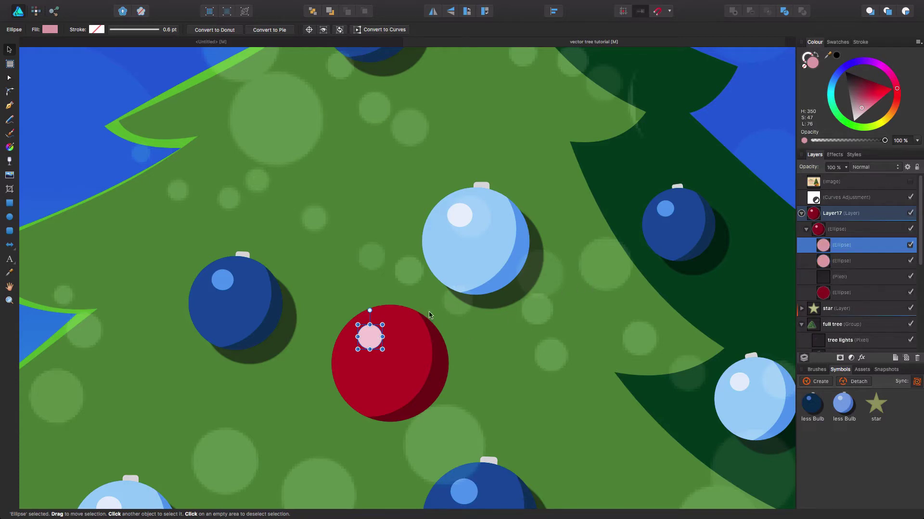
drag(861, 110, 859, 119)
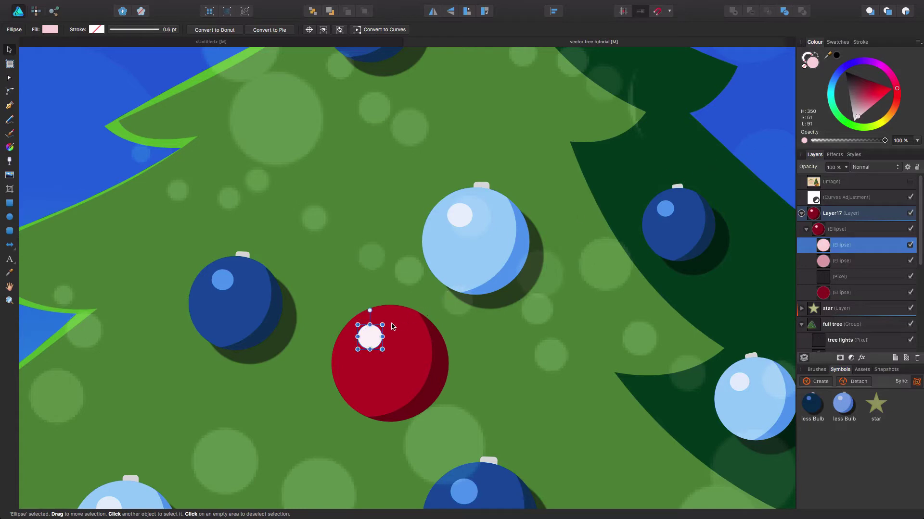
mouse_move(380, 328)
mouse_down()
mouse_move(358, 348)
mouse_move(368, 336)
mouse_up()
click(852, 261)
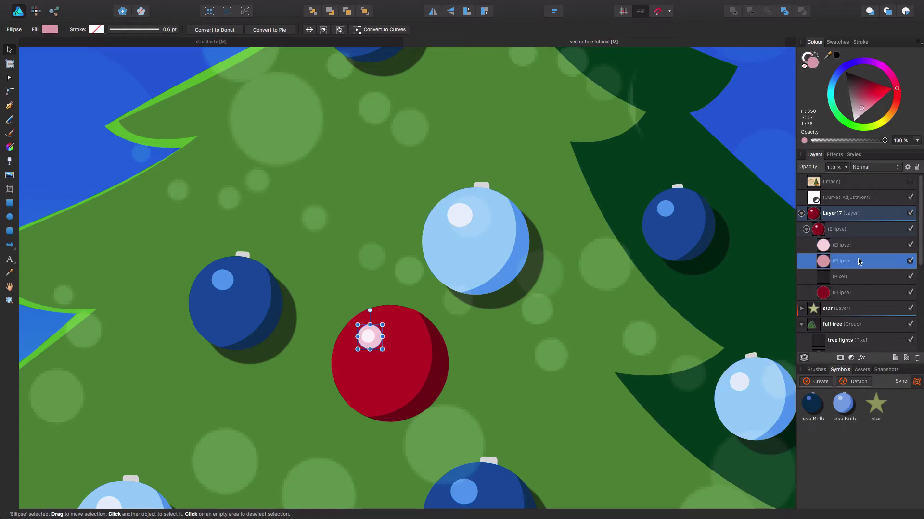
drag(884, 140, 821, 143)
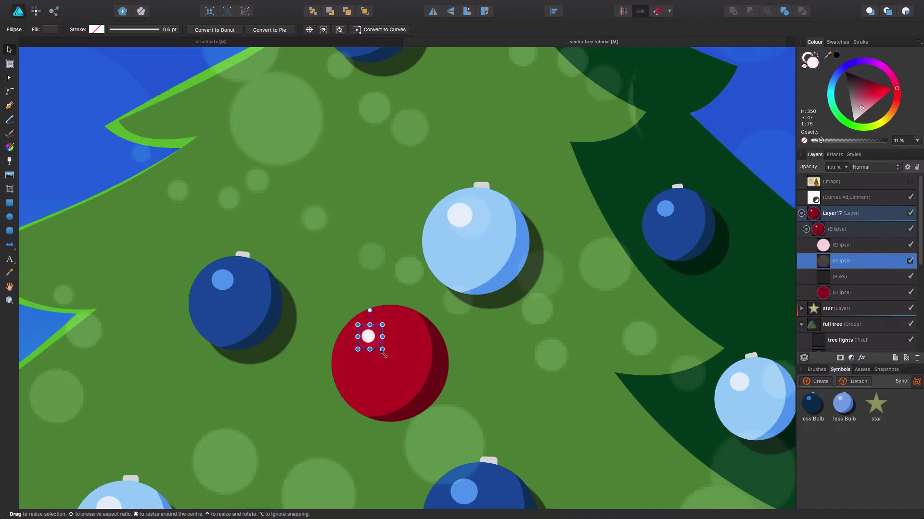
drag(384, 354, 386, 353)
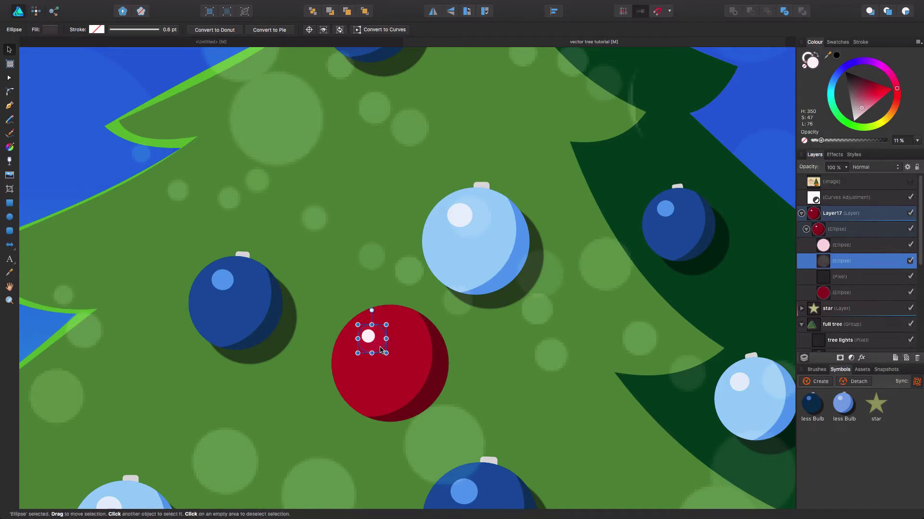
Step: Hide the faint glow ellipse while keeping the highlight dot visible
click(493, 337)
scroll(482, 337, down, 5)
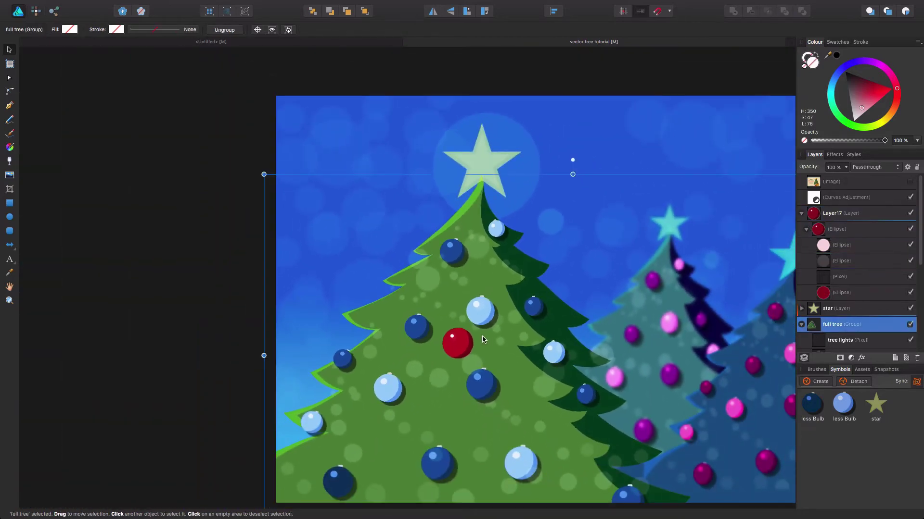
scroll(482, 340, up, 5)
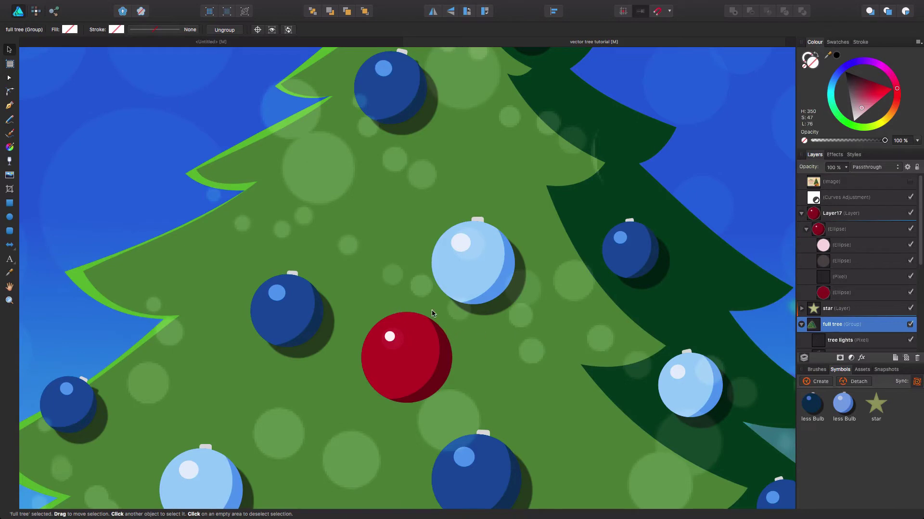
scroll(429, 319, up, 2)
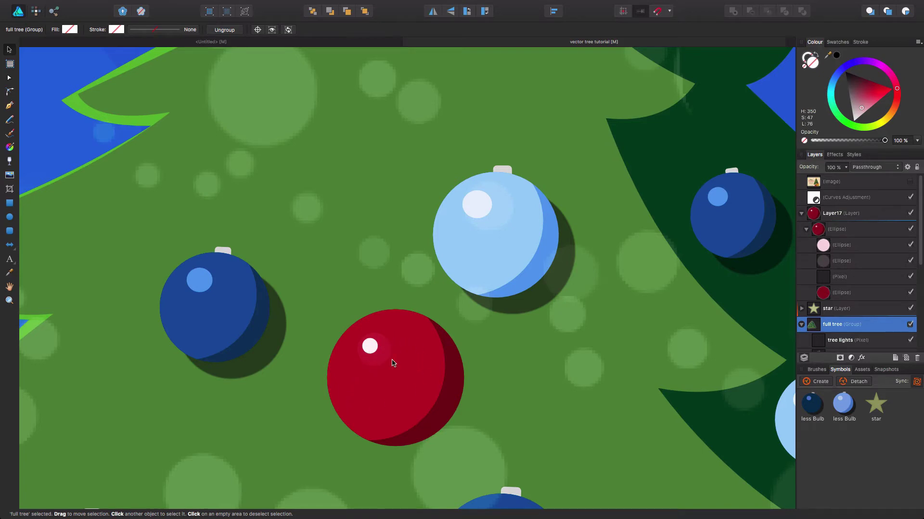
scroll(394, 363, down, 1)
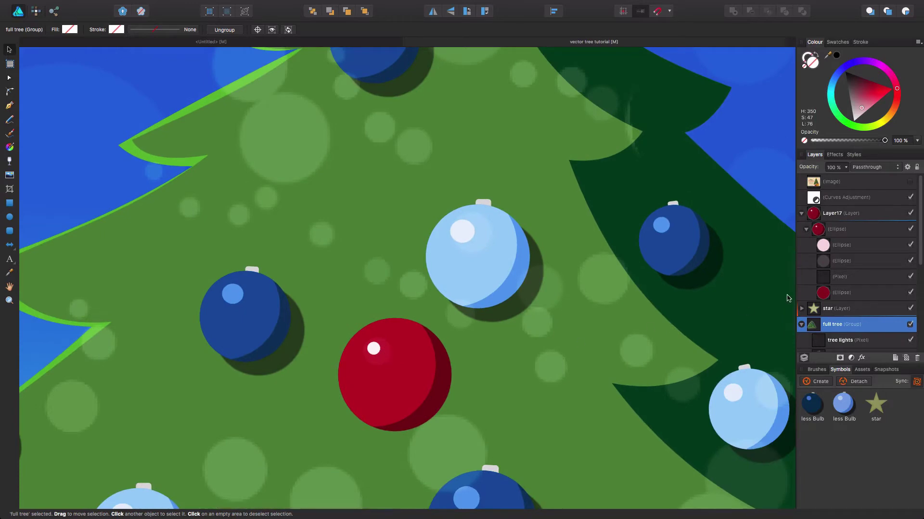
click(910, 245)
click(910, 261)
click(910, 245)
Step: Set the small highlight ellipse to 60% opacity
click(871, 245)
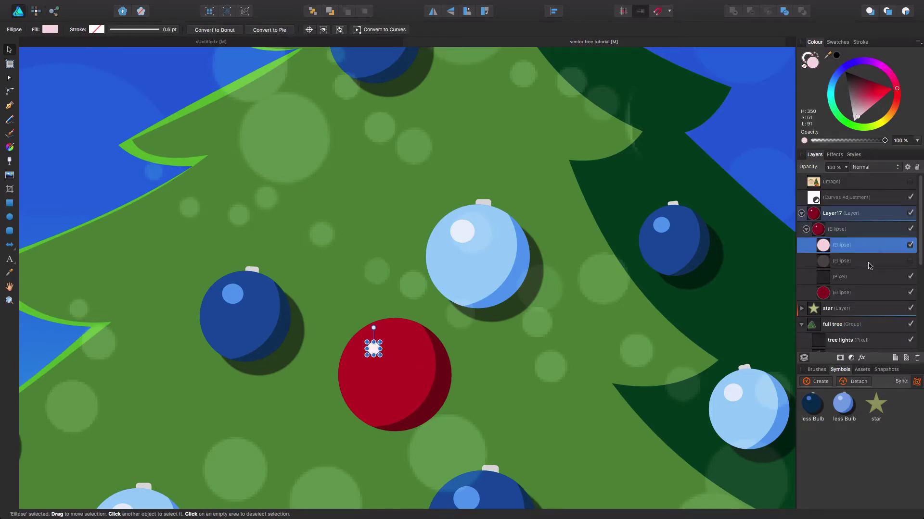
drag(884, 140, 857, 144)
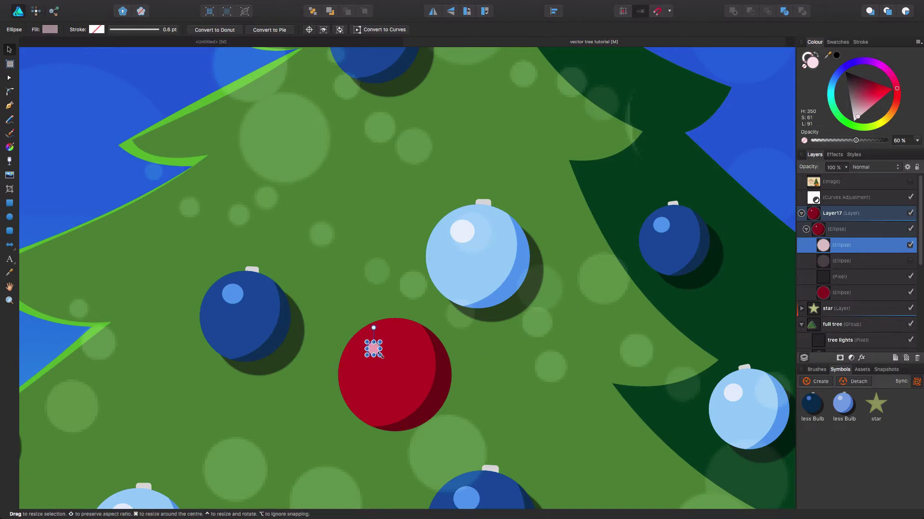
mouse_move(382, 357)
mouse_down()
mouse_move(387, 362)
mouse_move(376, 350)
mouse_up()
click(68, 163)
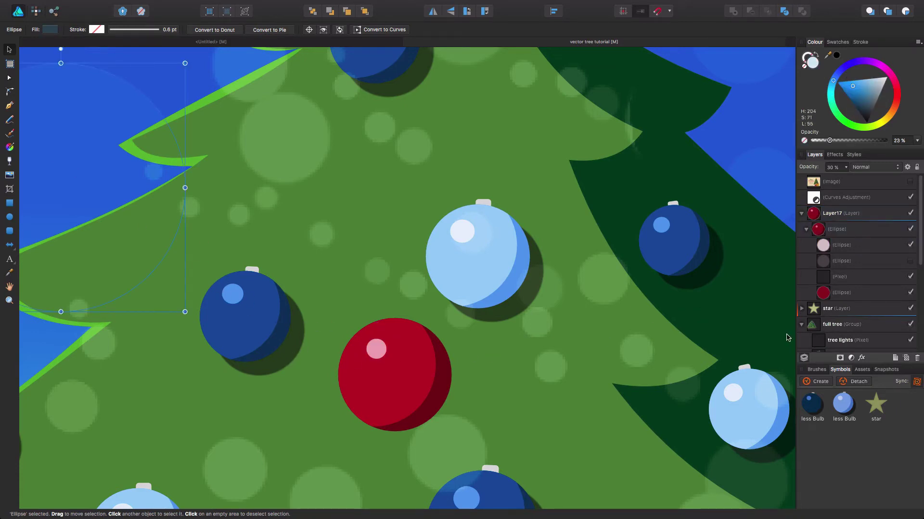
click(859, 296)
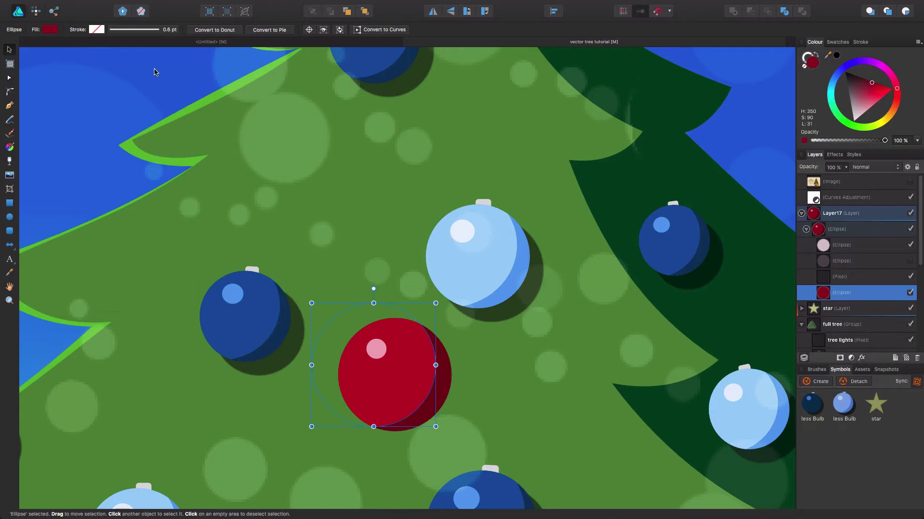
click(11, 231)
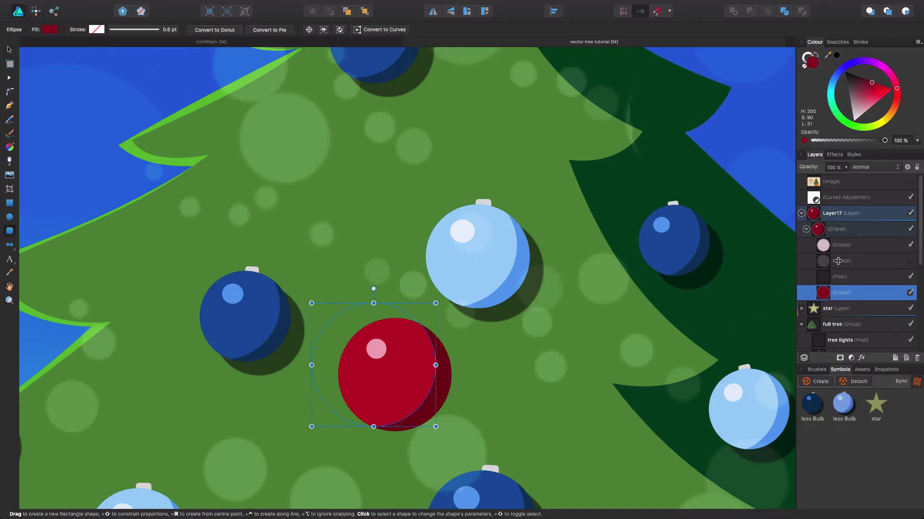
Step: Draw a small rounded-rectangle cap atop the red bauble, outside the ellipse group
click(846, 246)
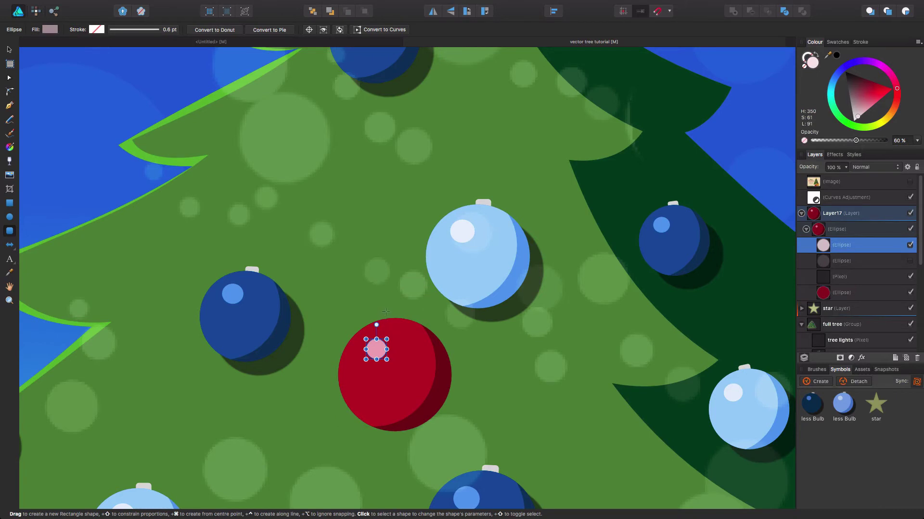
drag(389, 315, 408, 324)
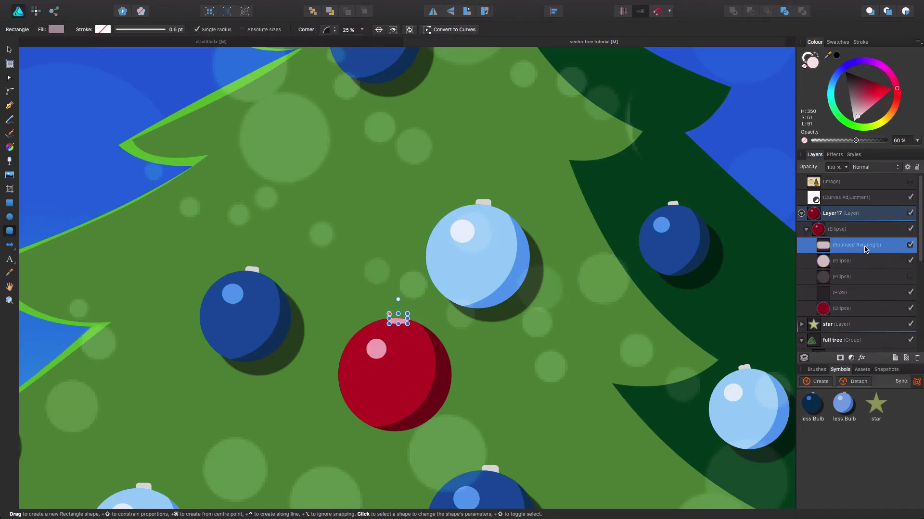
drag(866, 248, 824, 227)
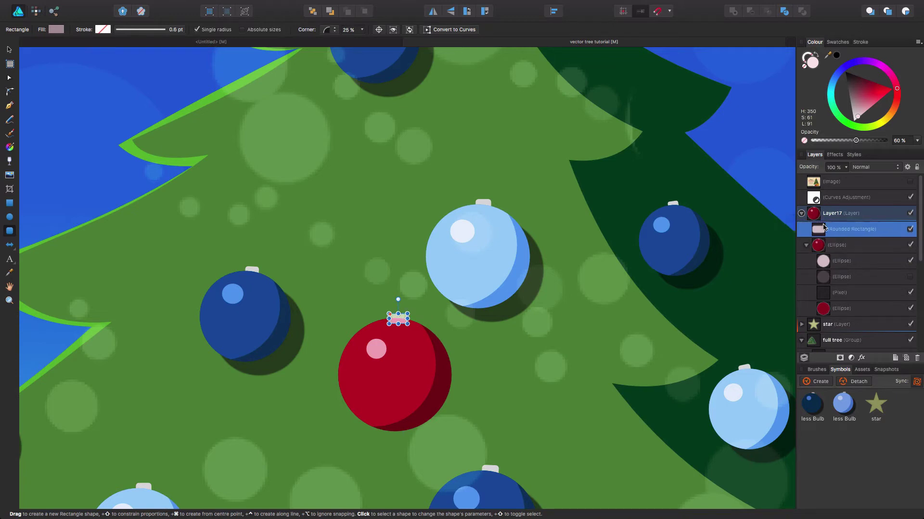
click(807, 246)
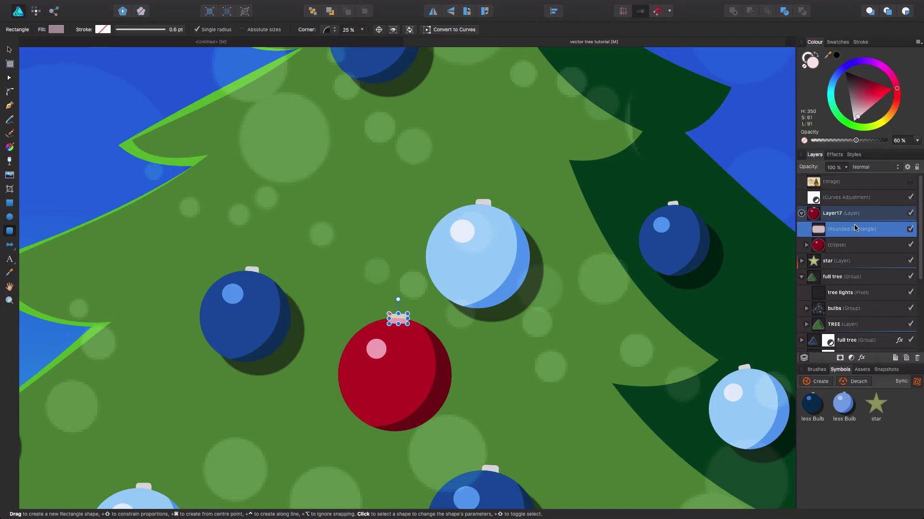
Step: Make the cap grey at about 90% opacity and move it behind the bauble ball
drag(857, 117, 848, 108)
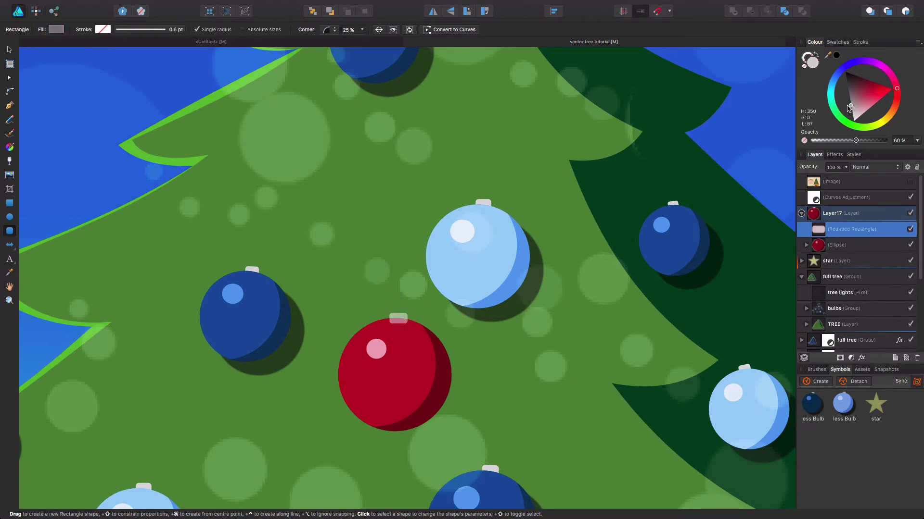
drag(856, 141, 878, 143)
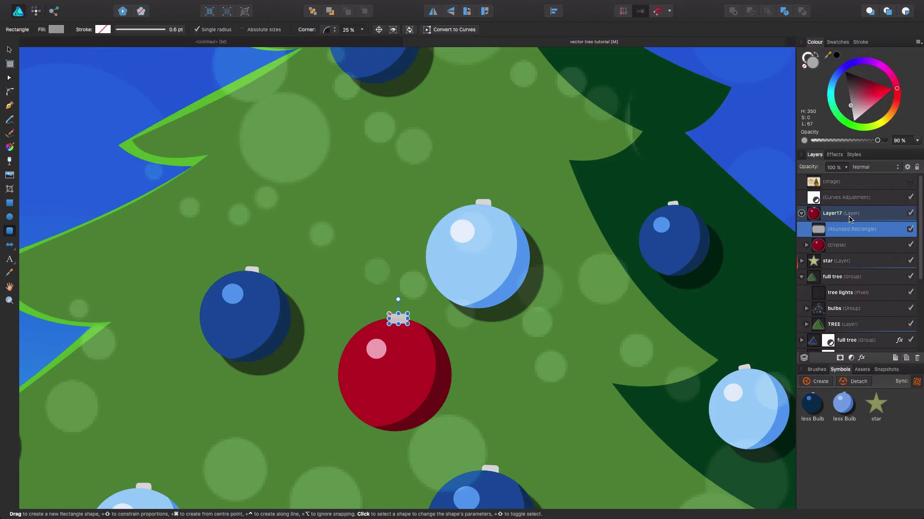
drag(846, 232, 821, 254)
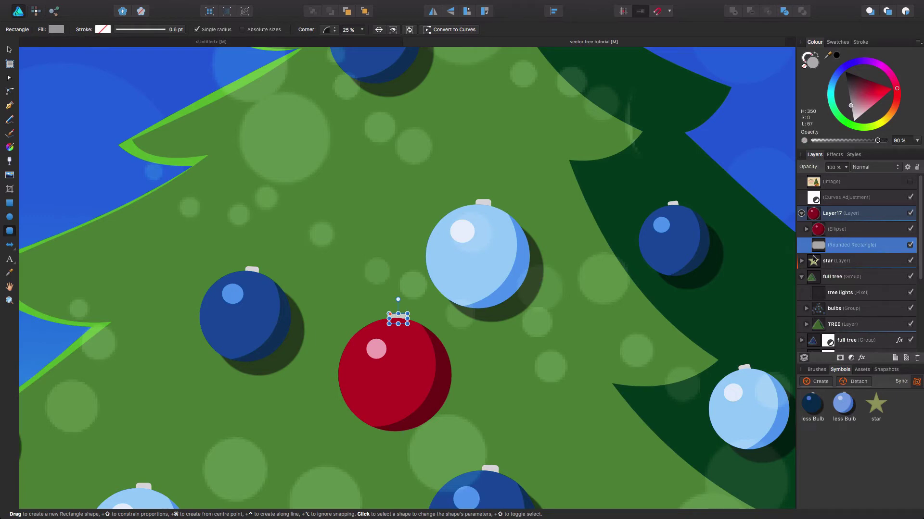
click(802, 214)
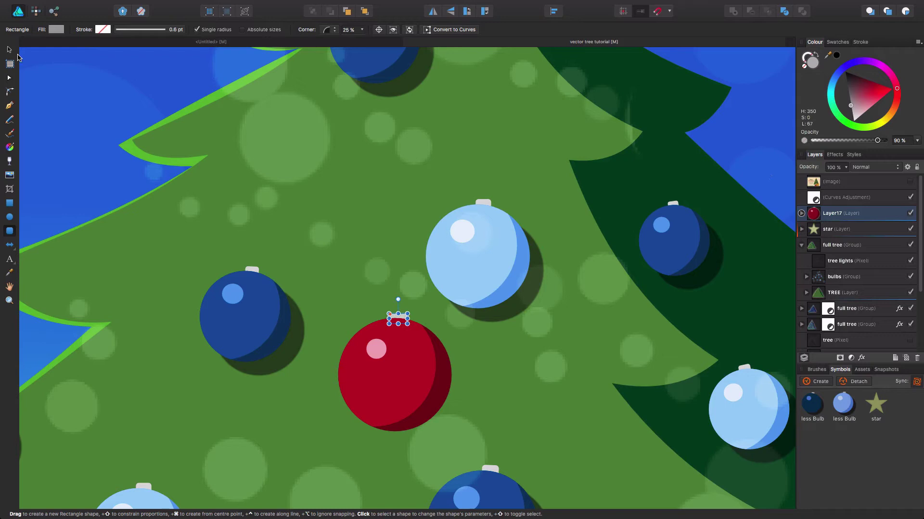
click(9, 49)
click(119, 137)
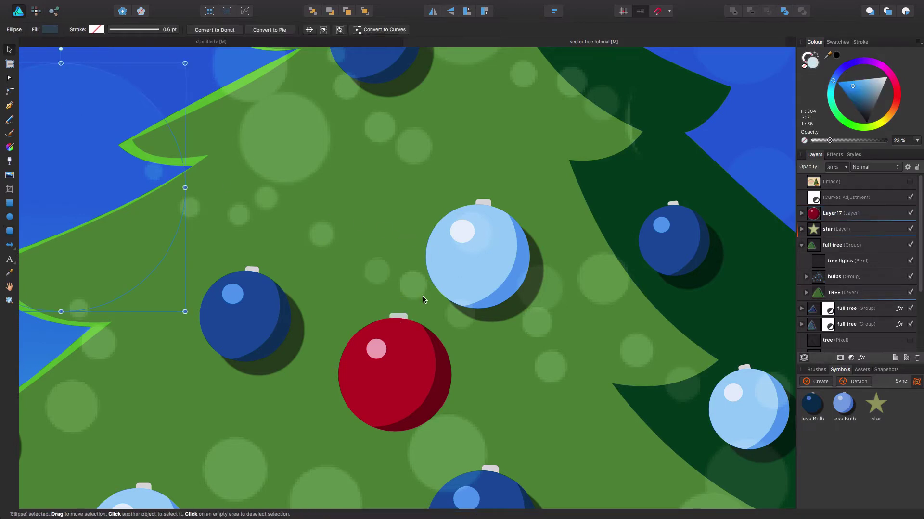
click(865, 215)
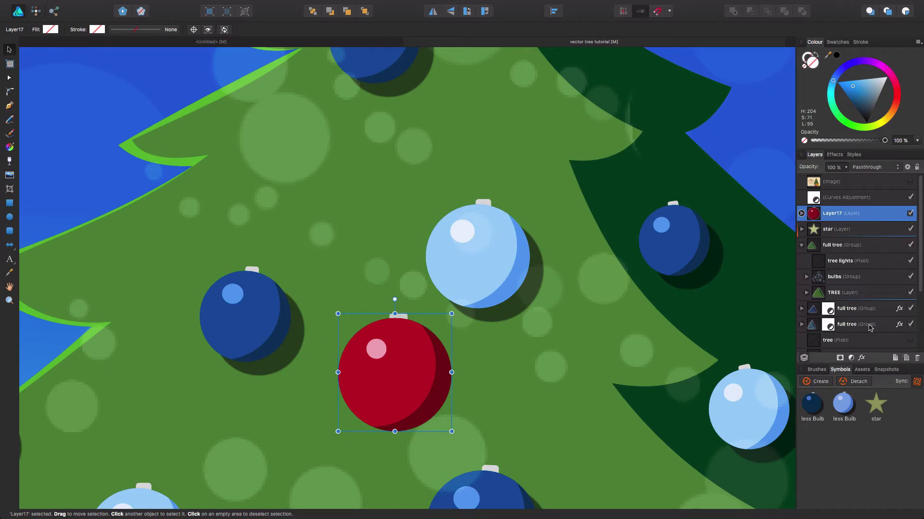
Step: Add an outer shadow to the red ornament with about 11.5 px radius, 23% intensity and 4 px offset
click(861, 358)
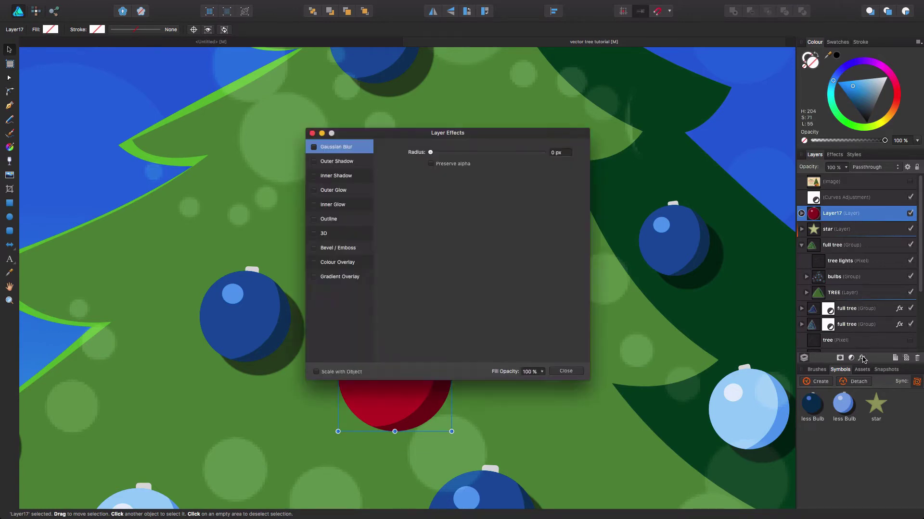
drag(389, 127, 579, 68)
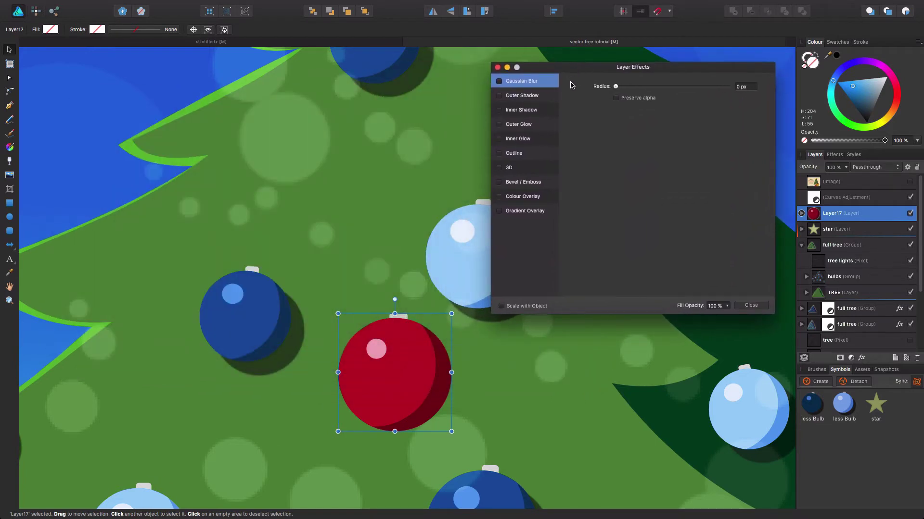
click(509, 96)
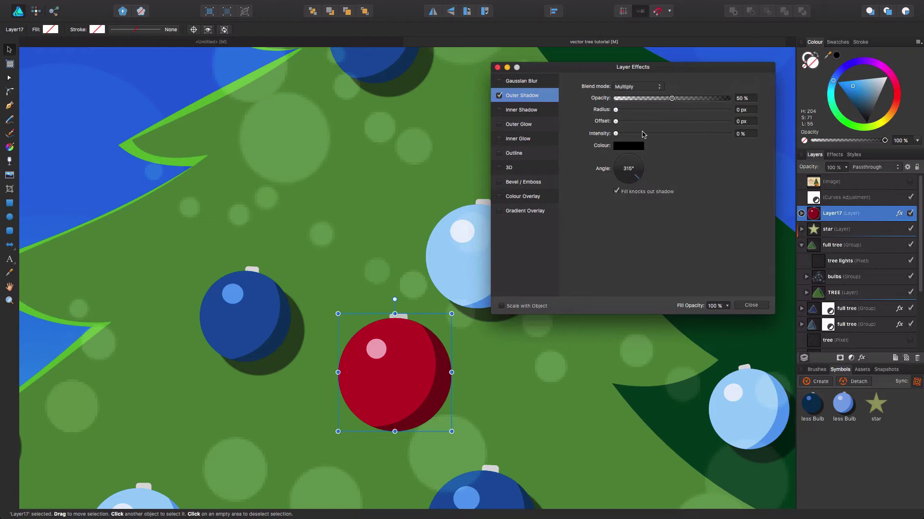
drag(615, 111, 657, 145)
mouse_move(628, 112)
mouse_down()
mouse_move(677, 114)
mouse_move(614, 113)
mouse_up()
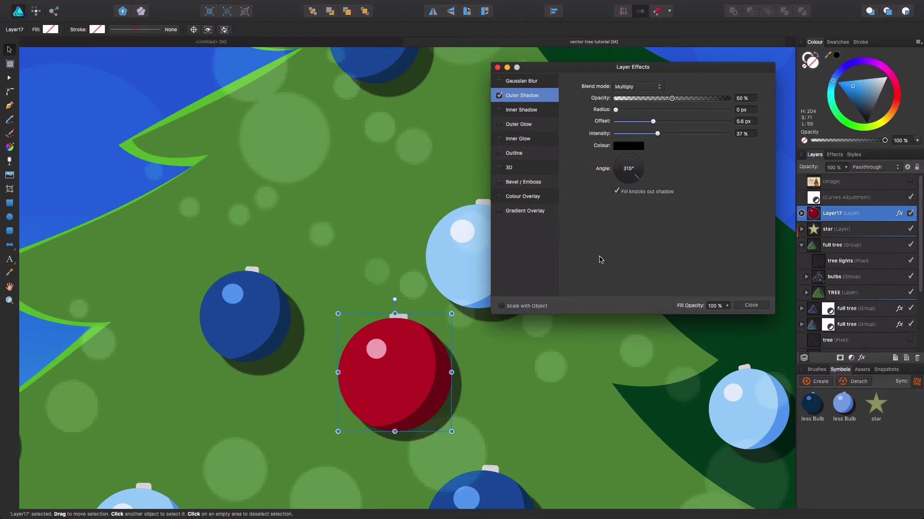
mouse_move(658, 136)
mouse_down()
mouse_move(641, 134)
mouse_move(651, 121)
mouse_up()
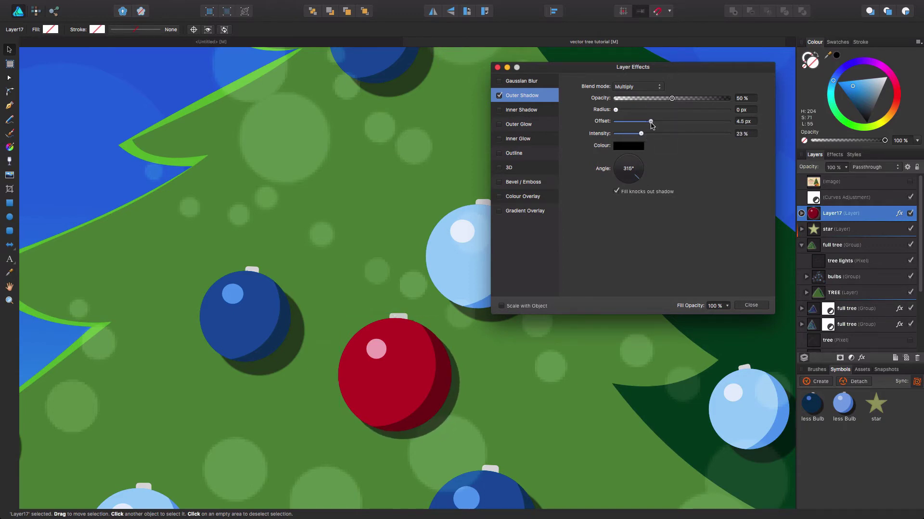
click(90, 119)
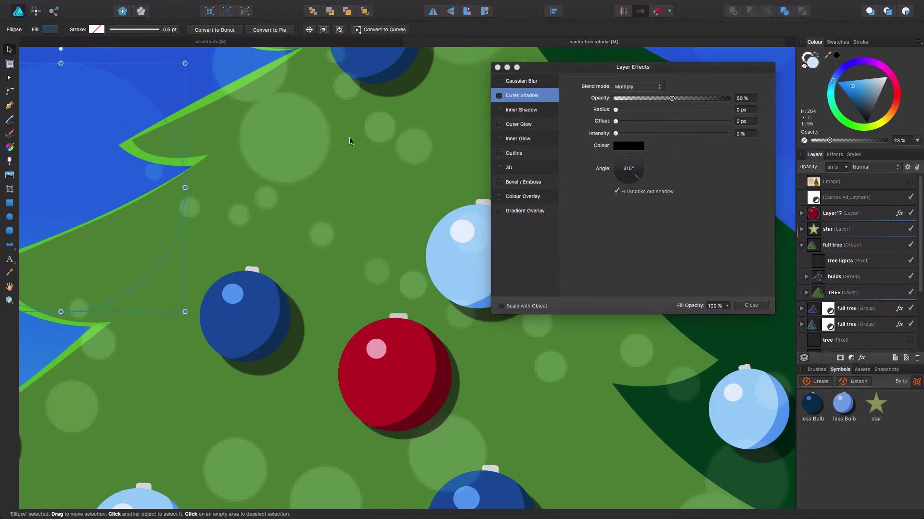
click(498, 67)
scroll(440, 226, down, 5)
Step: Drag the Layer17 red bulb down-left on the front tree, deselect it, and collapse the full tree group
scroll(440, 224, down, 1)
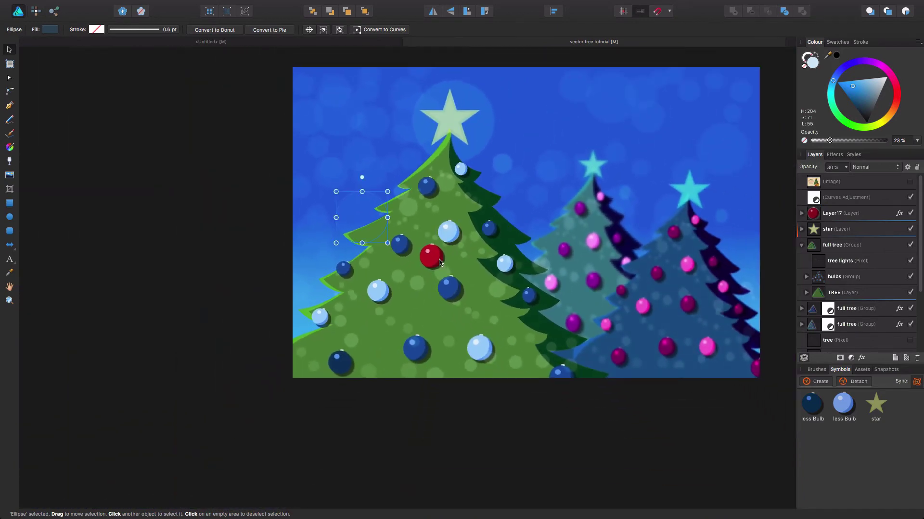
click(859, 214)
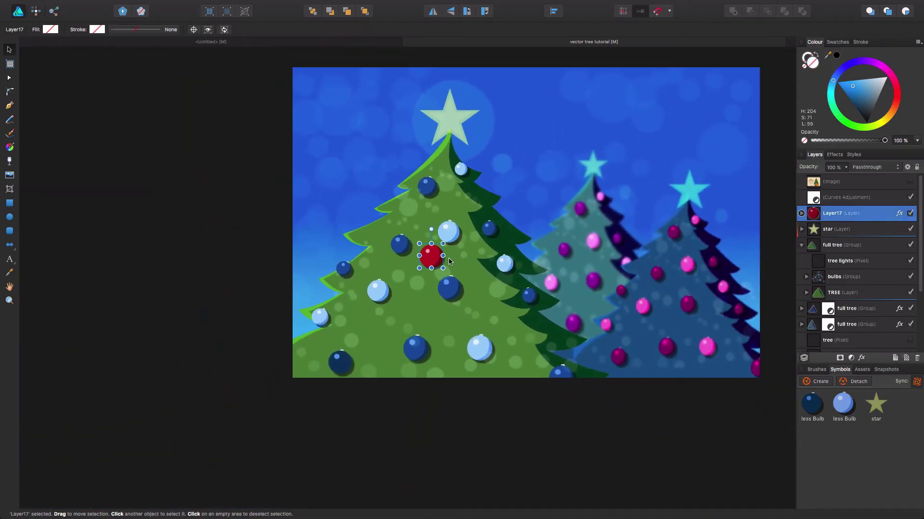
drag(432, 260, 418, 314)
click(238, 253)
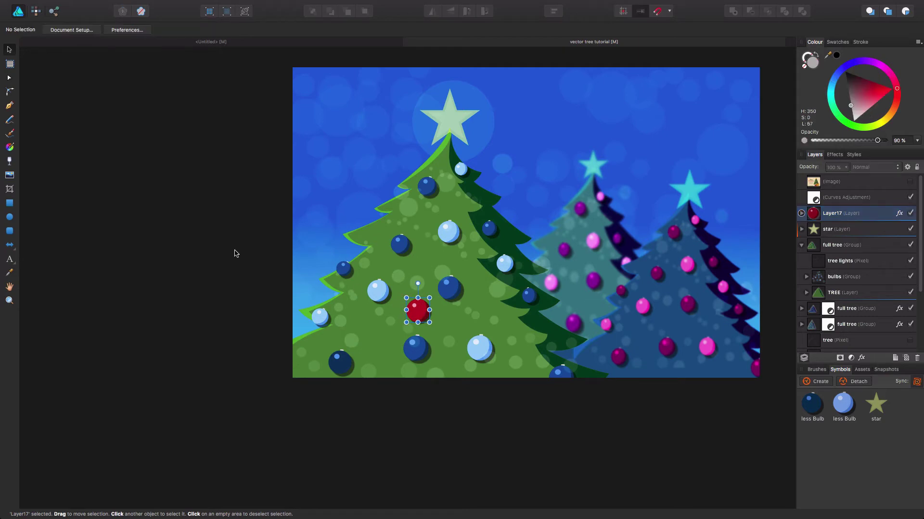
drag(478, 230, 434, 250)
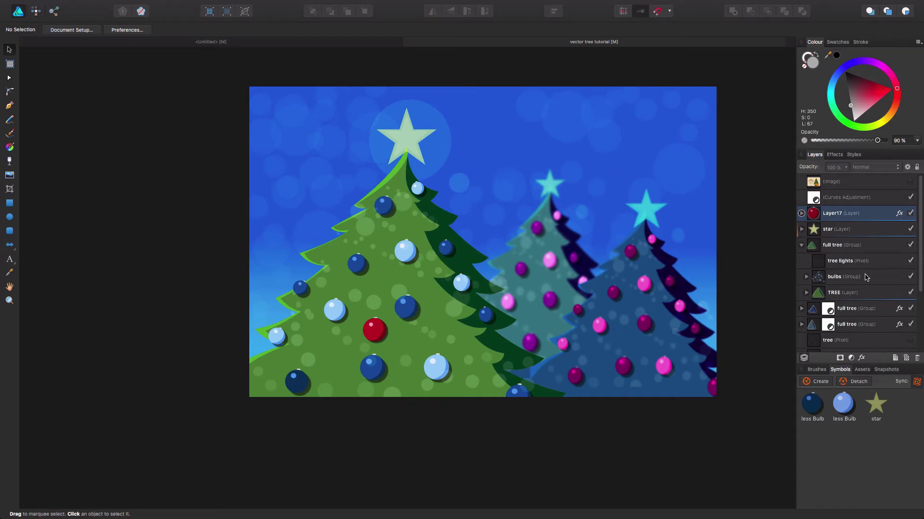
click(802, 246)
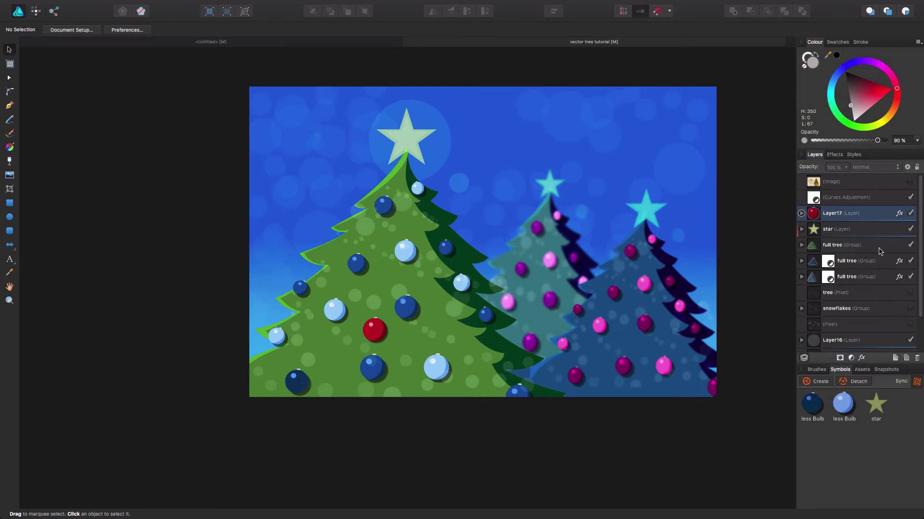
Step: Hide the blue and teal background trees and duplicate the green full tree group
click(910, 261)
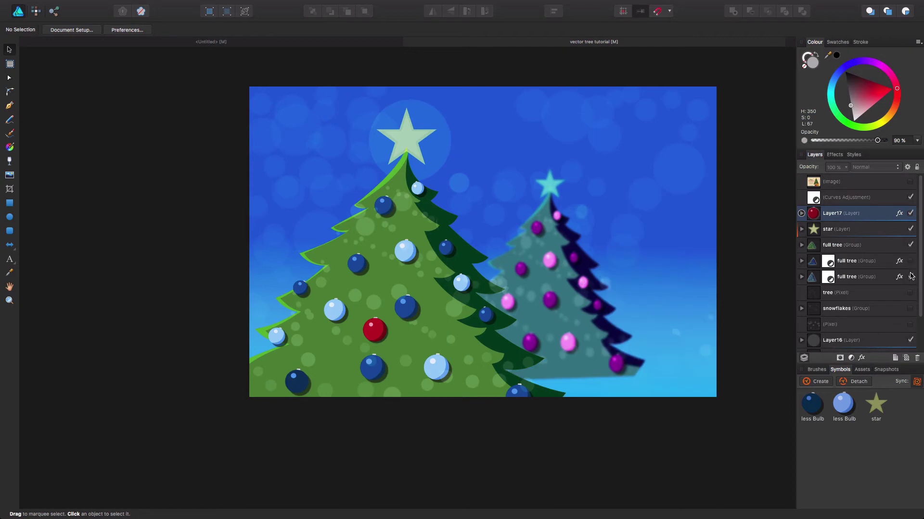
click(911, 277)
click(861, 247)
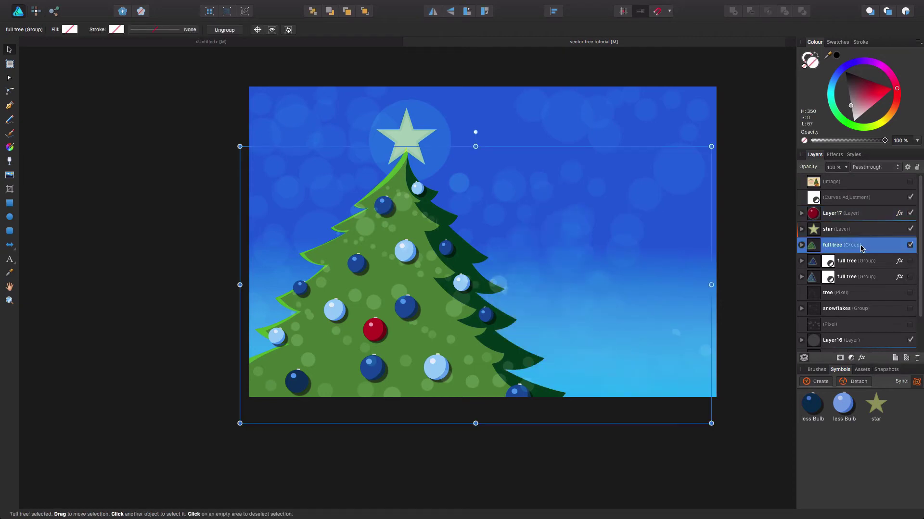
key(super+j)
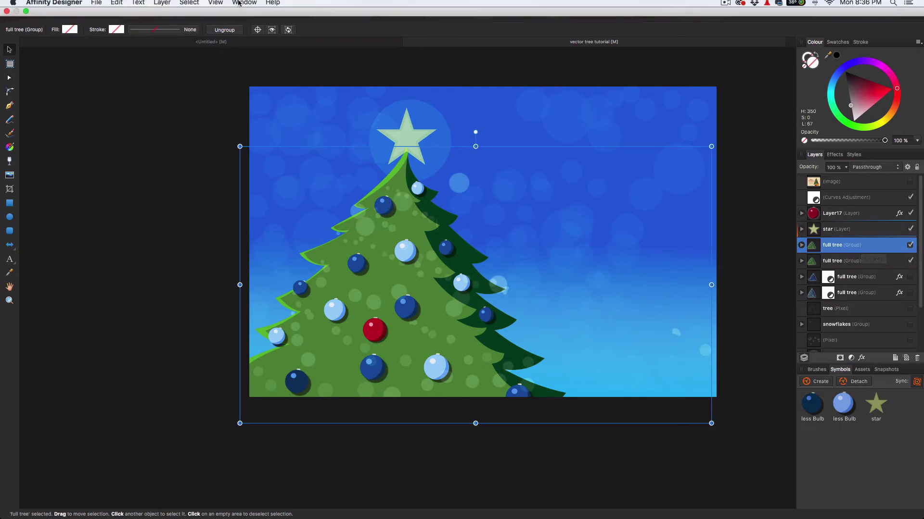
click(112, 6)
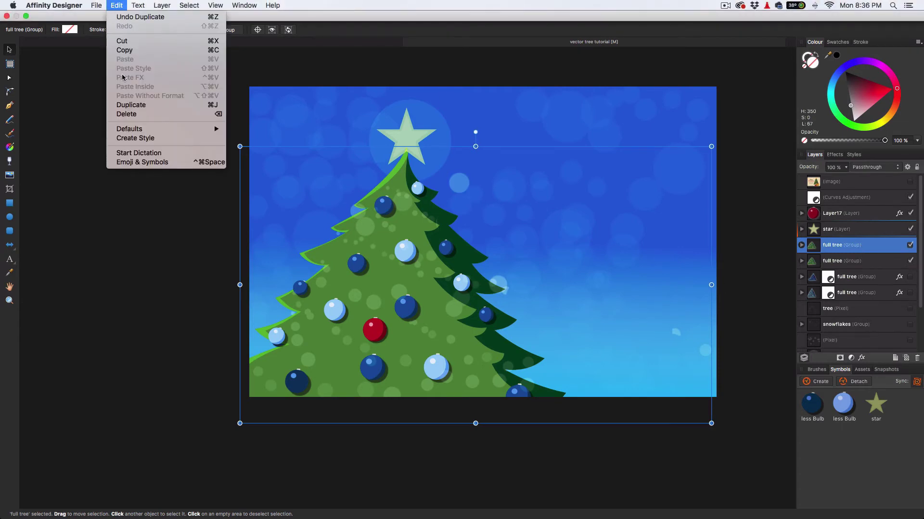
click(179, 286)
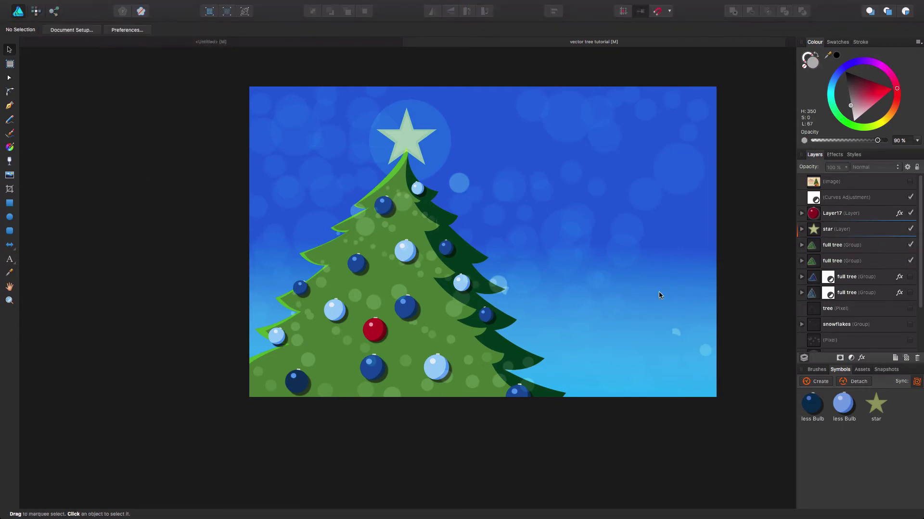
Step: Move the tree copy right, shrink it, and place its layer behind the original tree
click(864, 250)
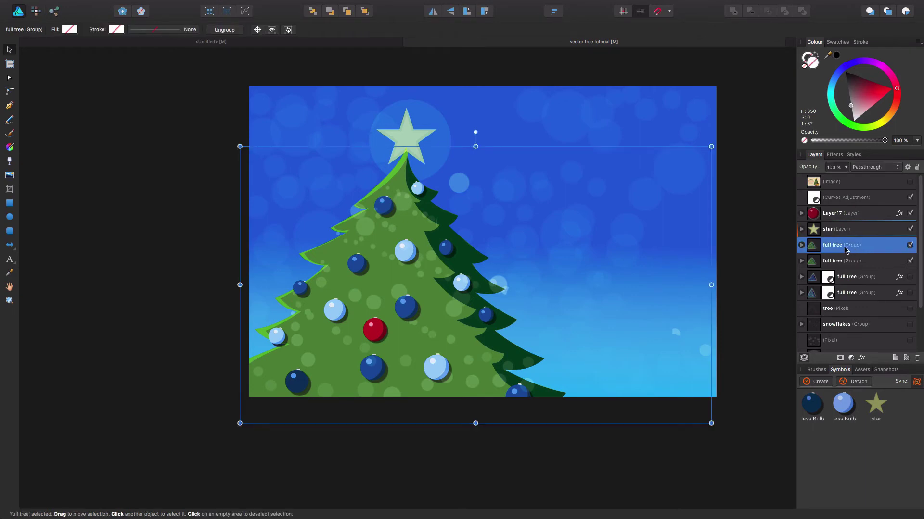
drag(424, 279, 584, 278)
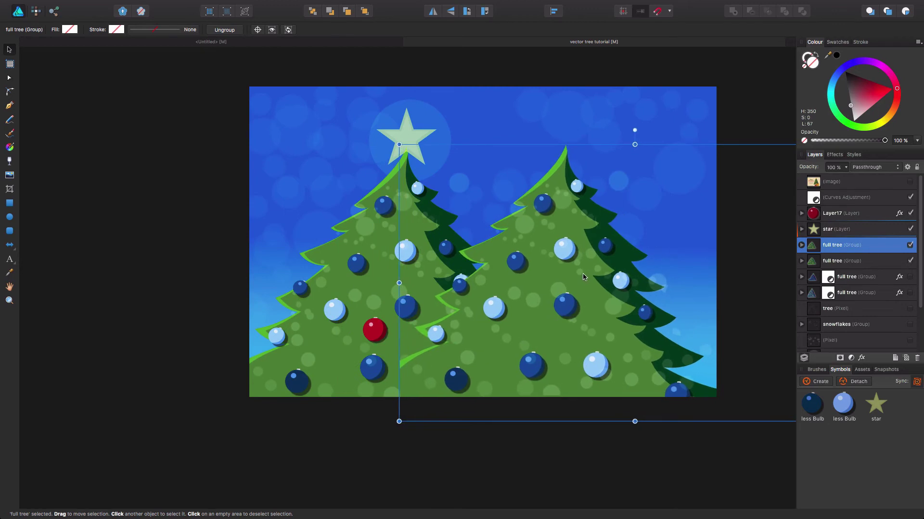
drag(640, 270, 458, 276)
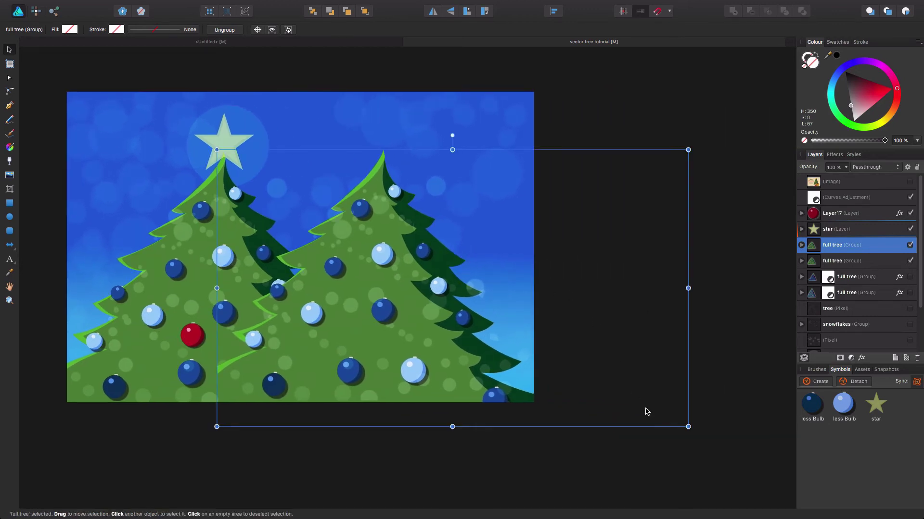
drag(688, 427, 616, 431)
drag(366, 327, 406, 338)
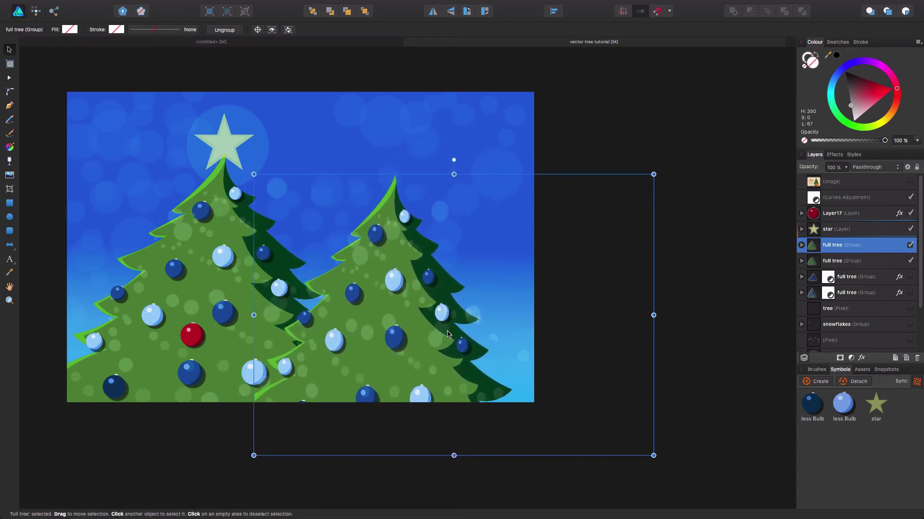
drag(856, 247, 813, 274)
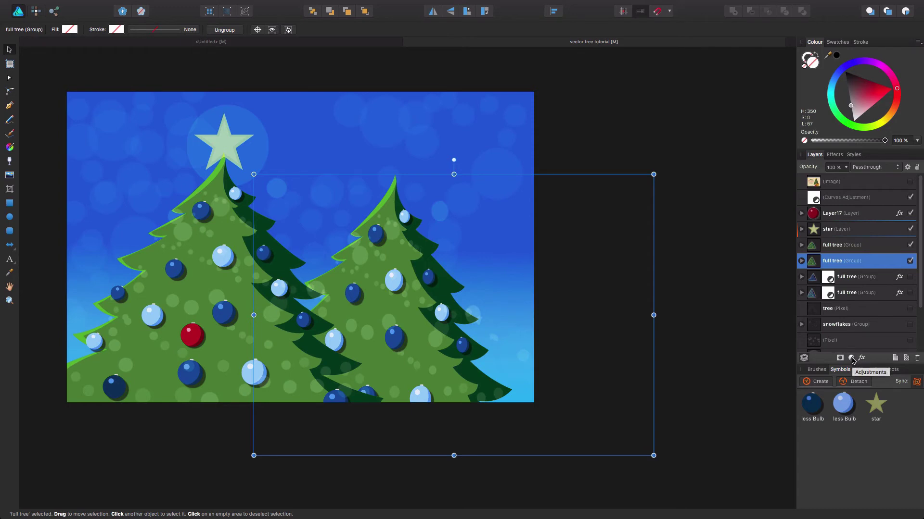
Step: Add an HSL Shift adjustment layer and undo a trial hue shift
click(851, 358)
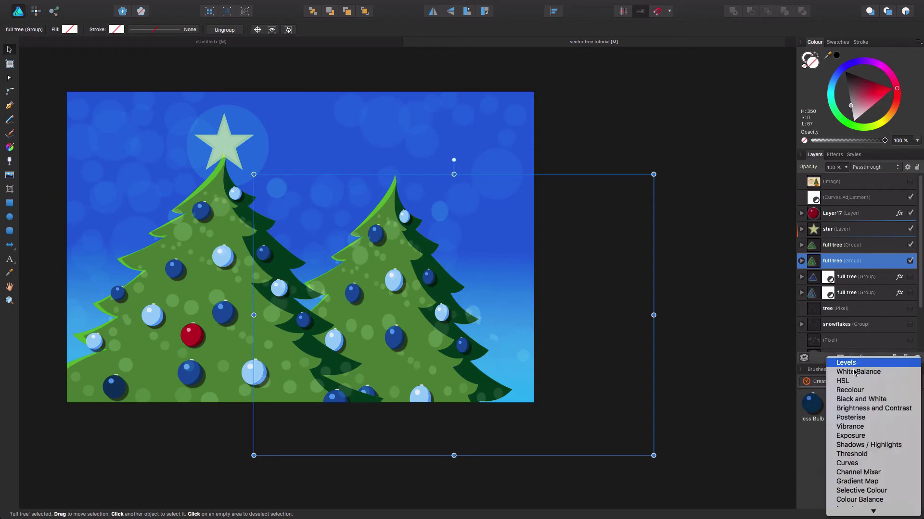
click(852, 381)
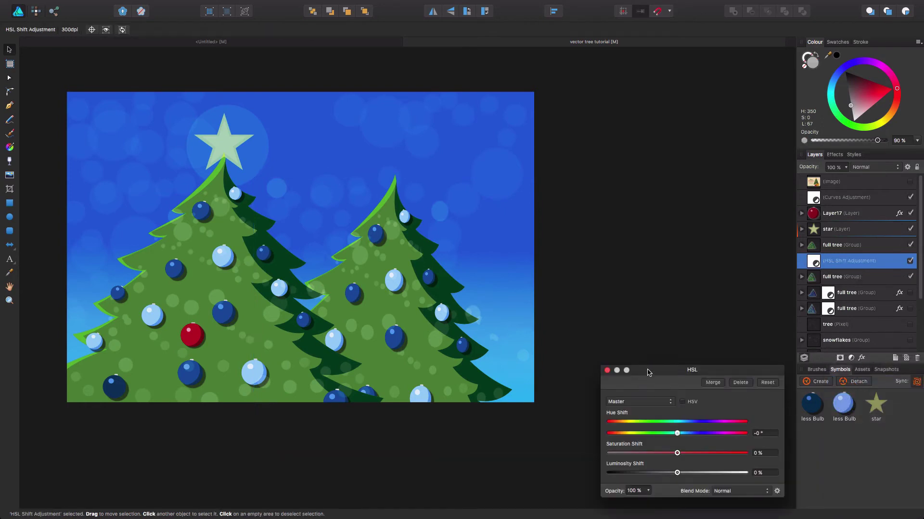
drag(647, 372, 622, 255)
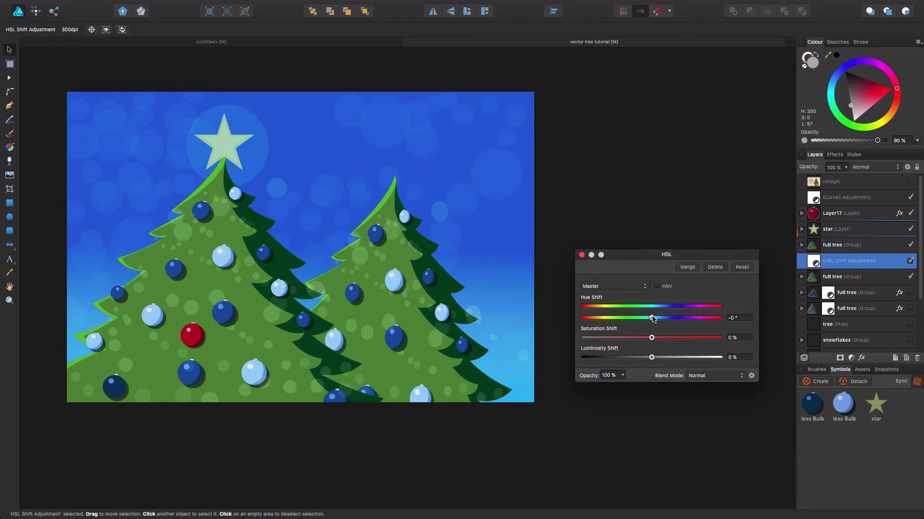
drag(652, 319, 662, 321)
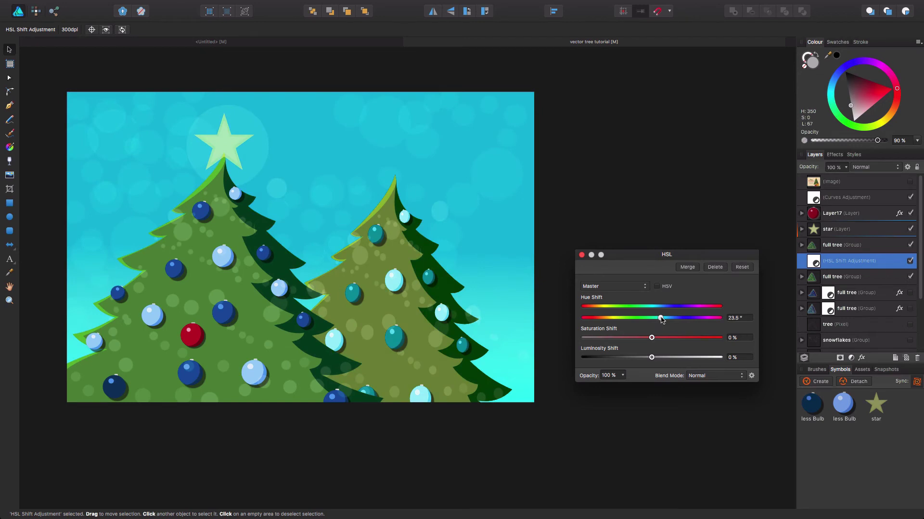
key(super+z)
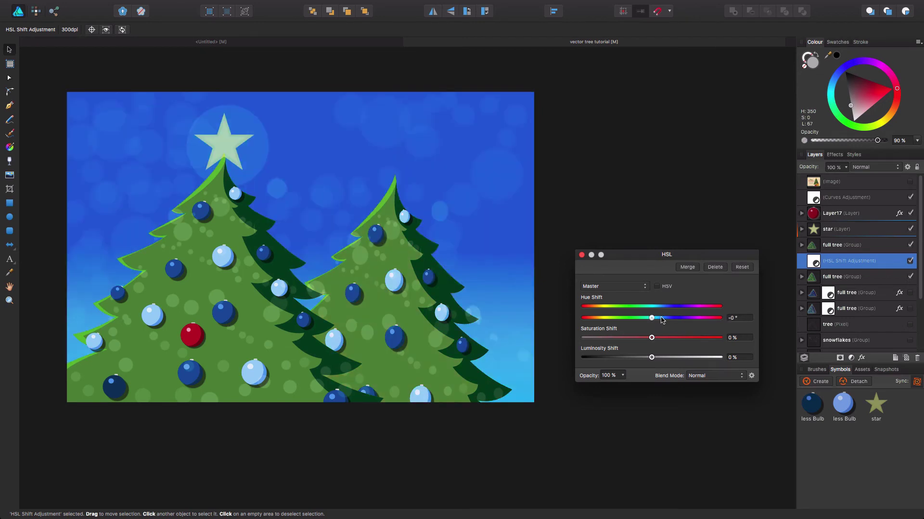
Step: Nest the HSL adjustment in the back tree's group and shift its hue −38.7° for purple bulbs
click(837, 264)
drag(836, 265, 839, 279)
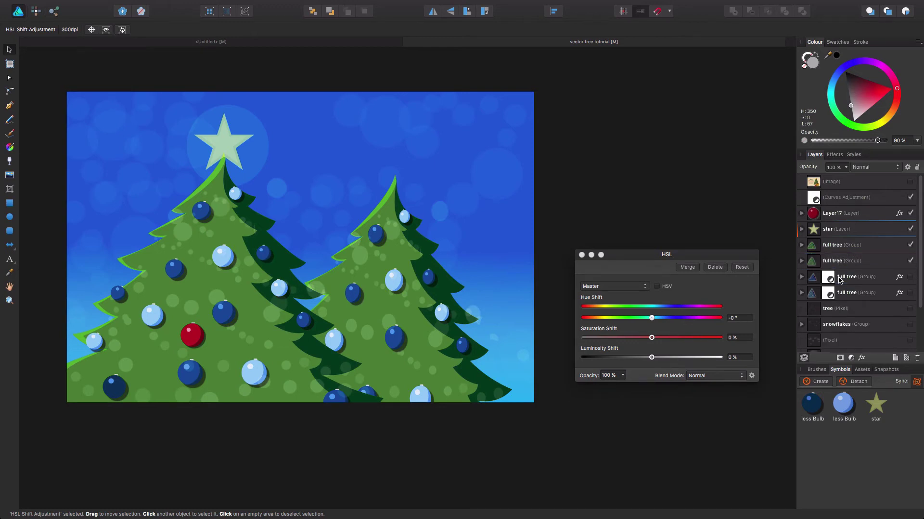
click(802, 261)
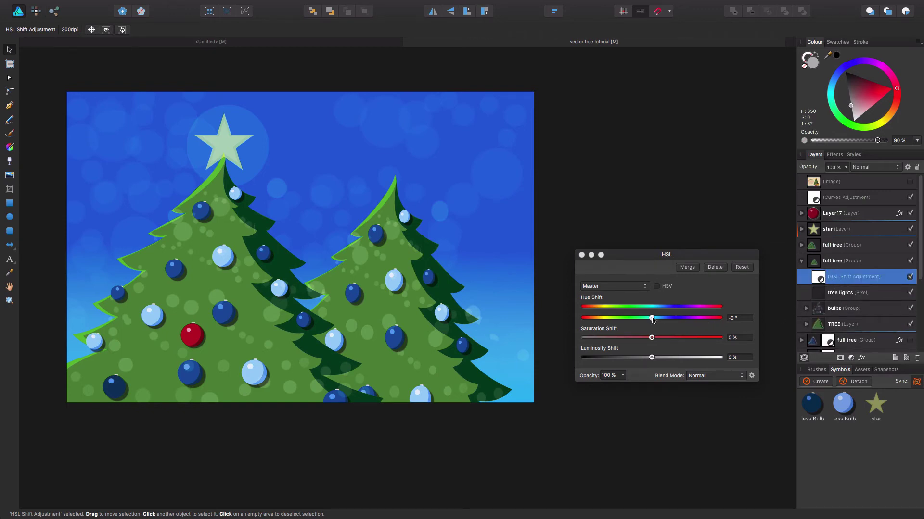
drag(652, 318, 637, 319)
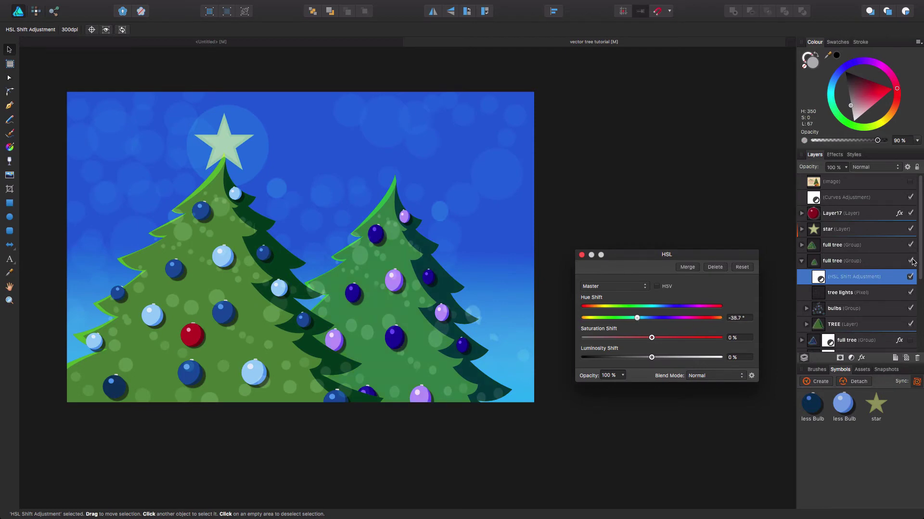
click(910, 260)
click(911, 261)
Step: Set the right tree's HSL shift to −47.9° hue, 16% saturation and −9% luminosity
click(845, 198)
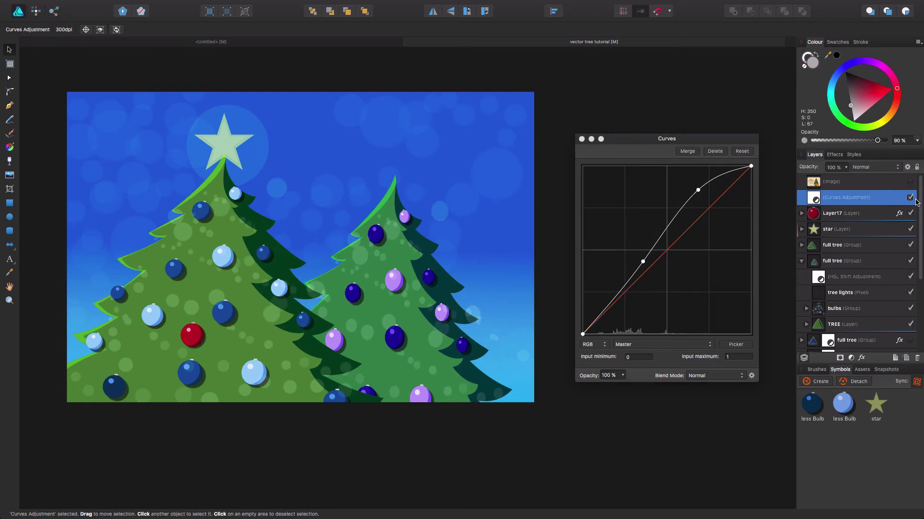
click(910, 198)
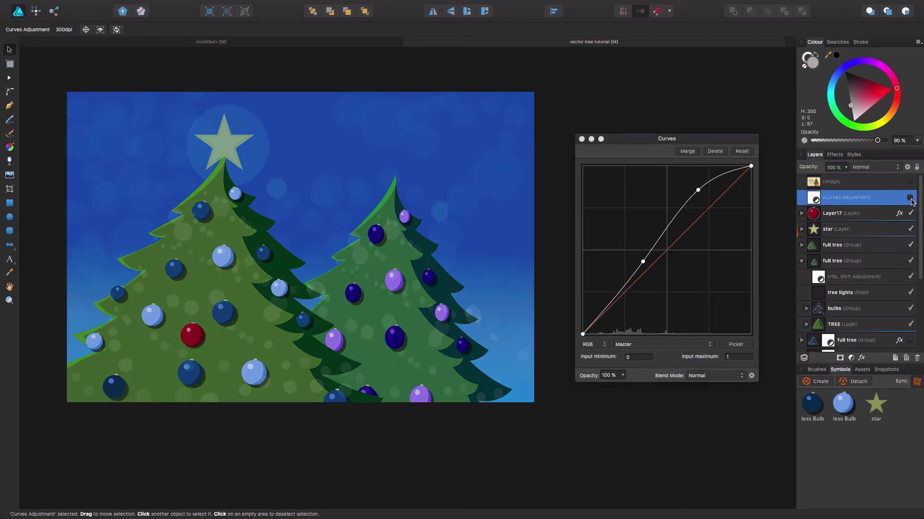
click(910, 198)
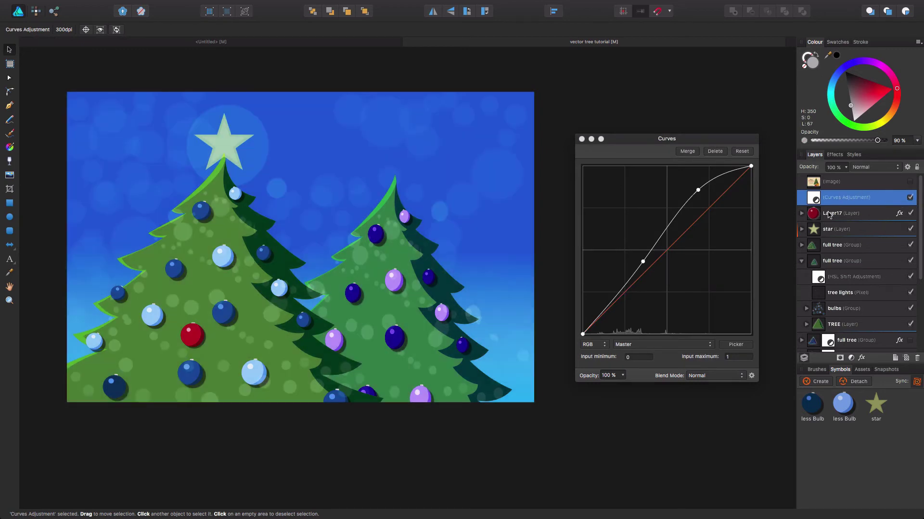
click(853, 279)
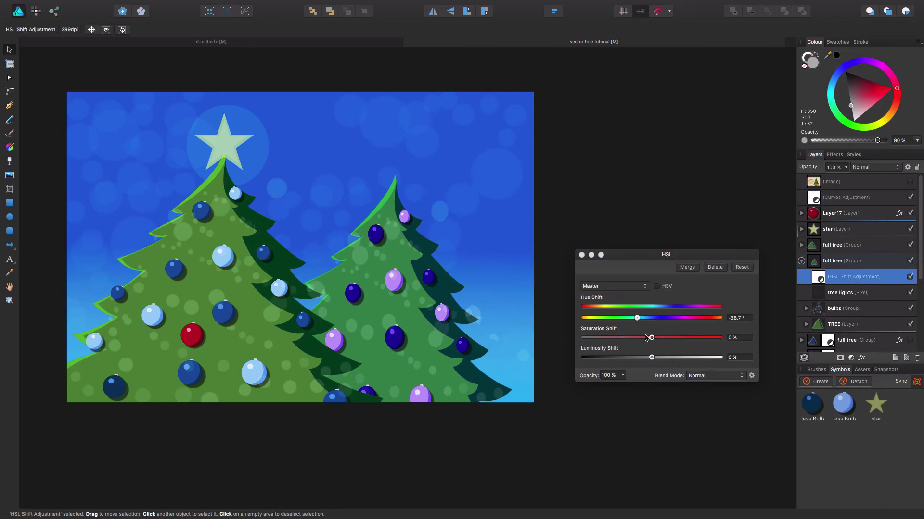
drag(637, 318, 635, 319)
drag(651, 358, 660, 339)
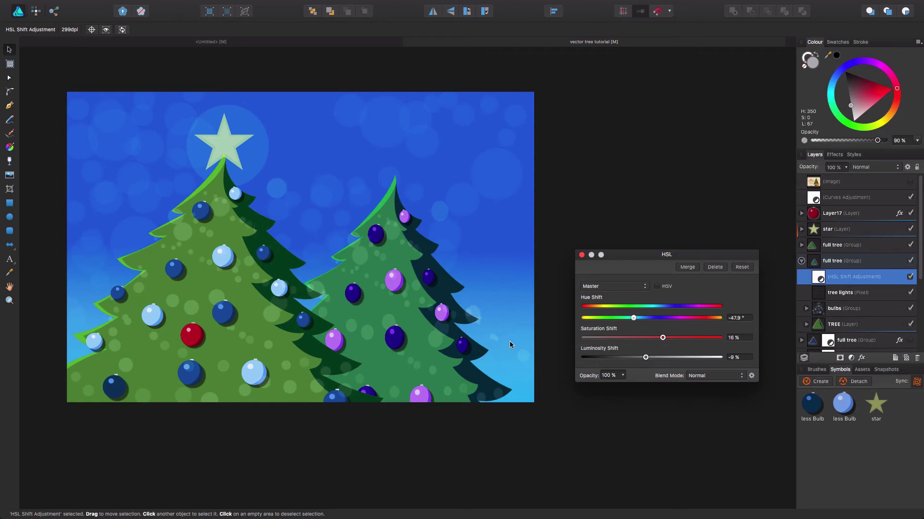
Step: Select the whole right tree group and nudge it slightly right and lower
click(801, 263)
click(805, 261)
drag(380, 296, 432, 311)
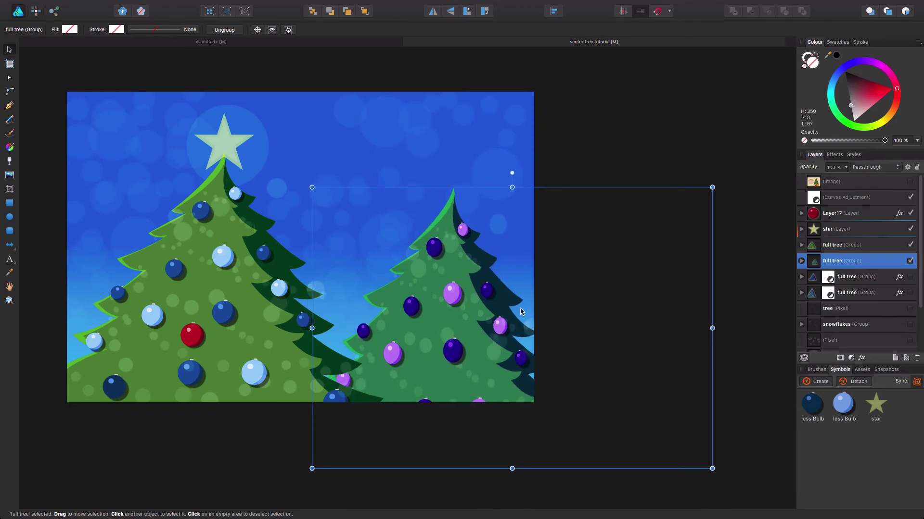
Step: Duplicate the right tree group, place the copy behind it, and move it left between the trees
key(super+j)
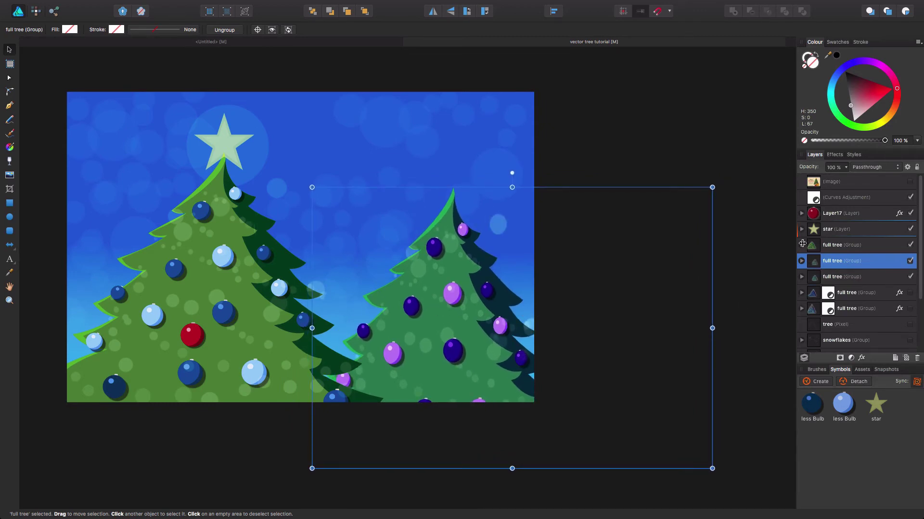
drag(847, 263, 817, 284)
drag(414, 305, 340, 291)
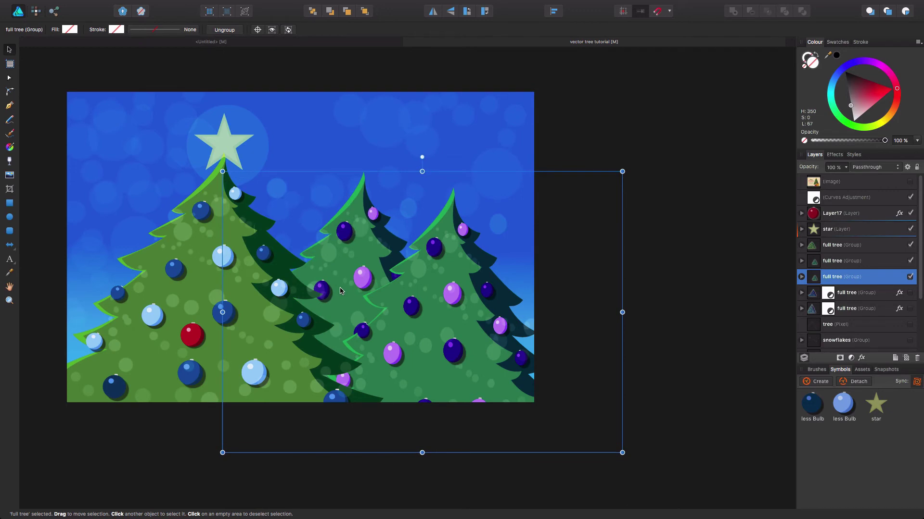
Step: Recolour the copied tree teal with magenta baubles using a −85.1° hue shift
click(800, 277)
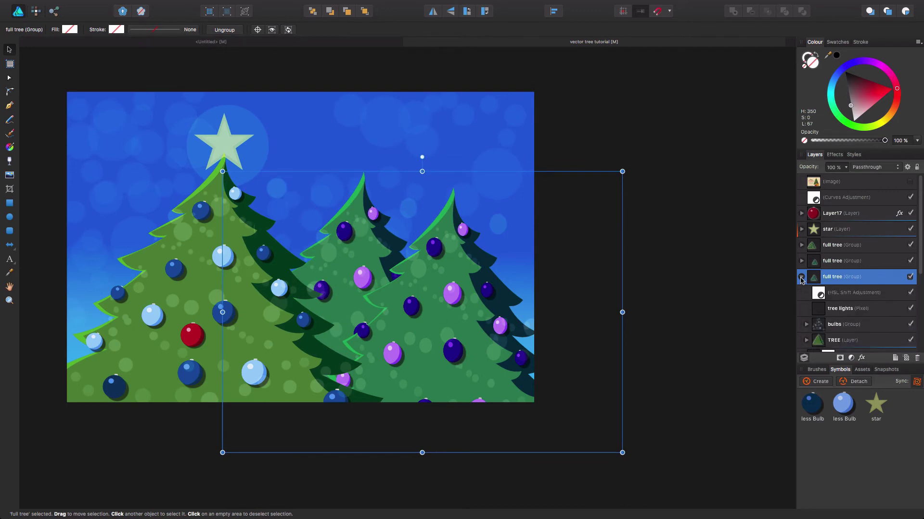
click(843, 294)
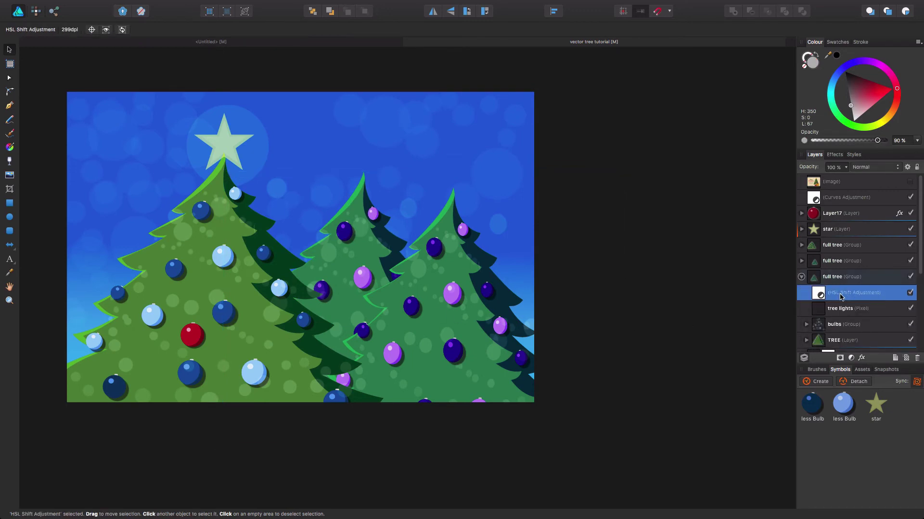
double_click(818, 294)
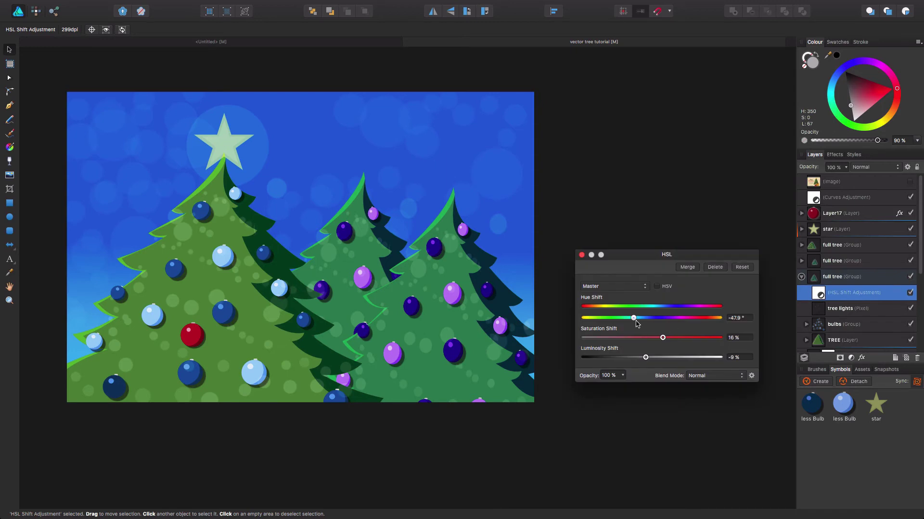
drag(633, 321, 620, 321)
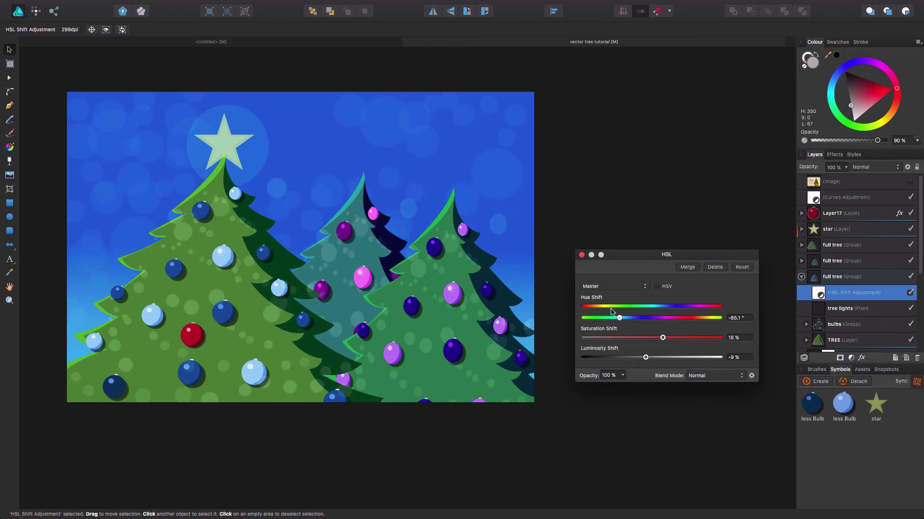
click(581, 255)
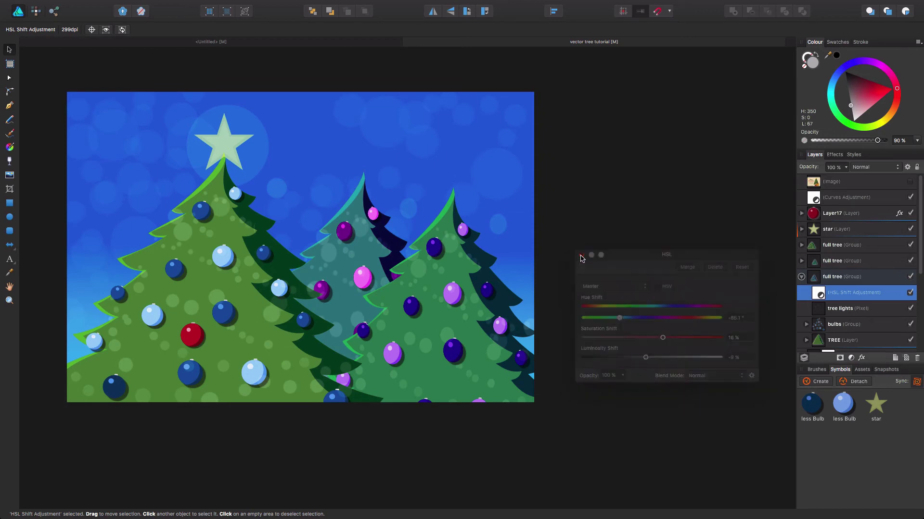
Step: Give the right tree group a 0.4 px Gaussian Blur layer effect
click(801, 277)
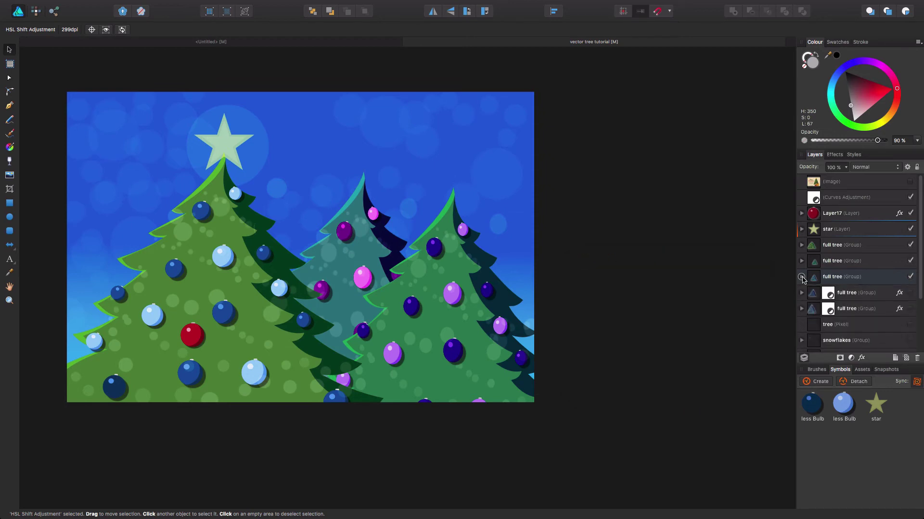
click(873, 264)
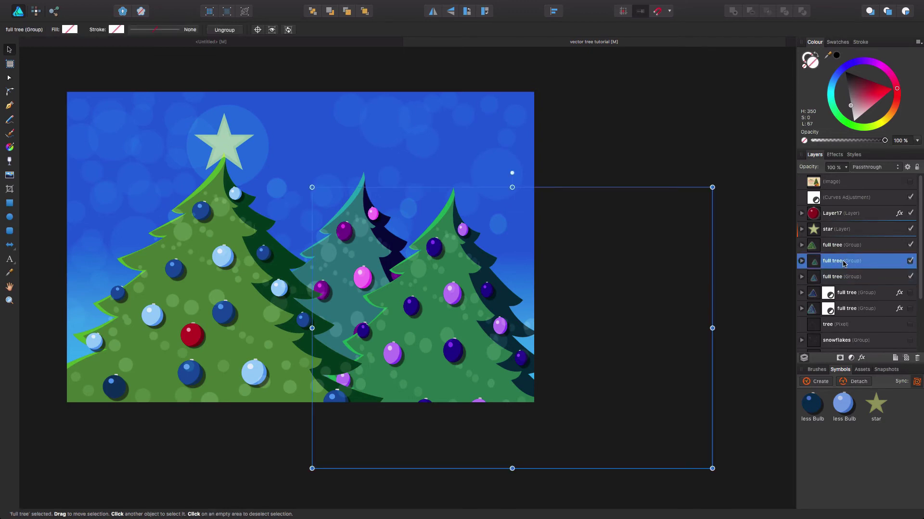
click(863, 358)
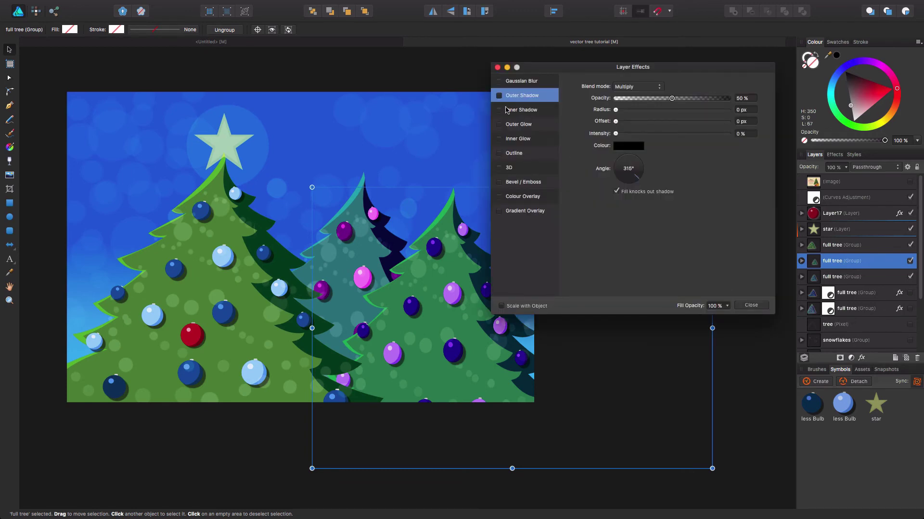
click(518, 83)
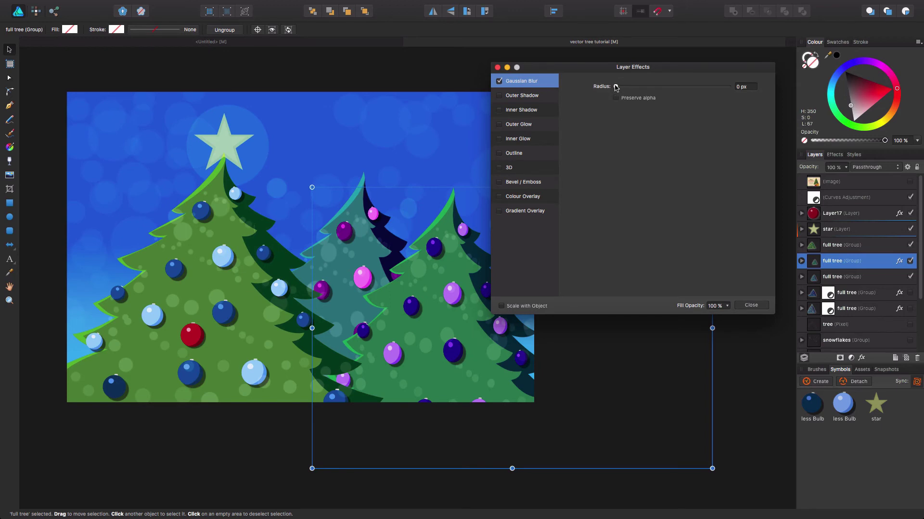
drag(615, 87, 621, 89)
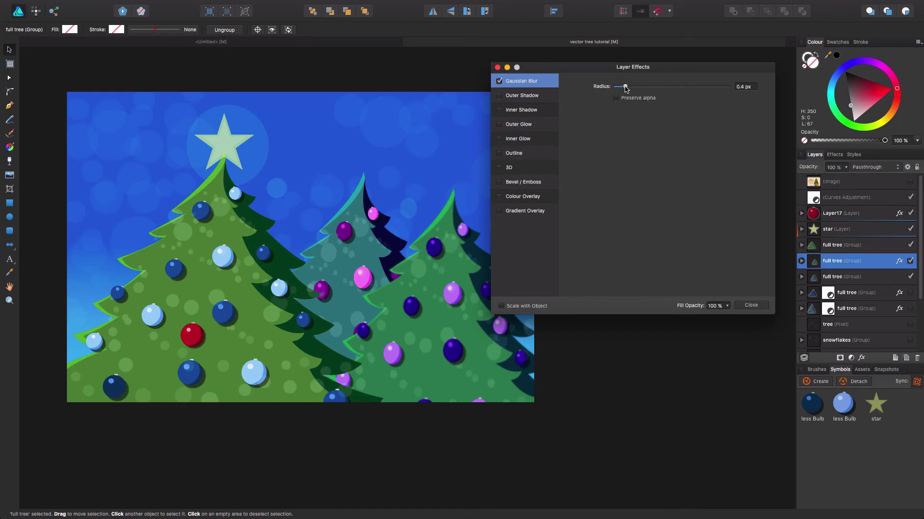
drag(626, 89, 626, 89)
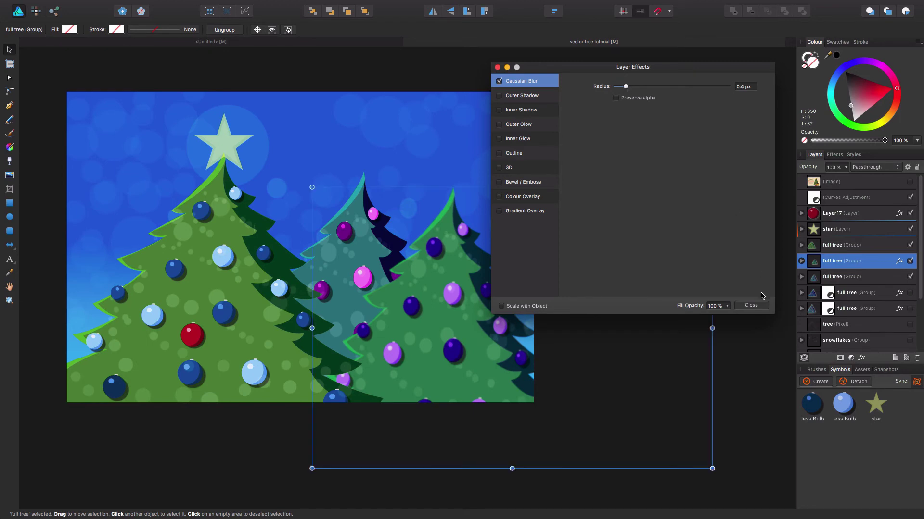
click(752, 306)
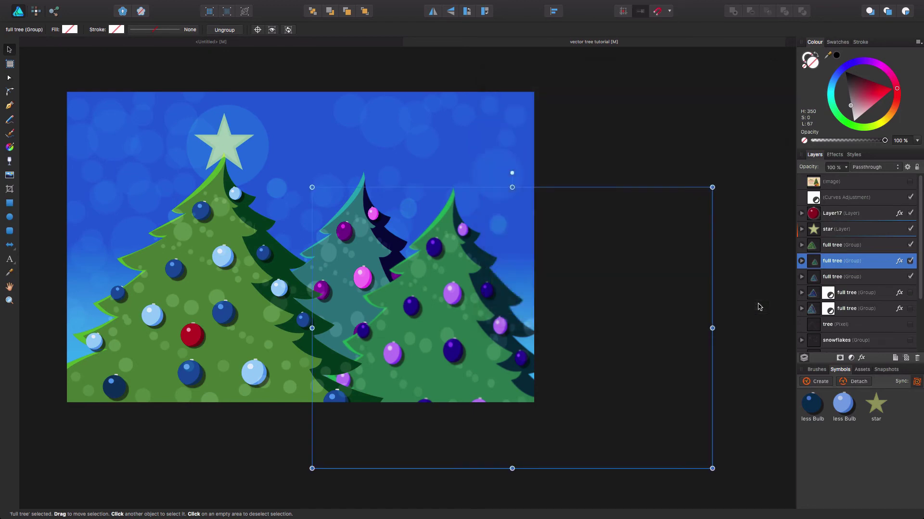
Step: Give the teal middle tree group a 0.8 px Gaussian Blur, then deselect everything
click(842, 277)
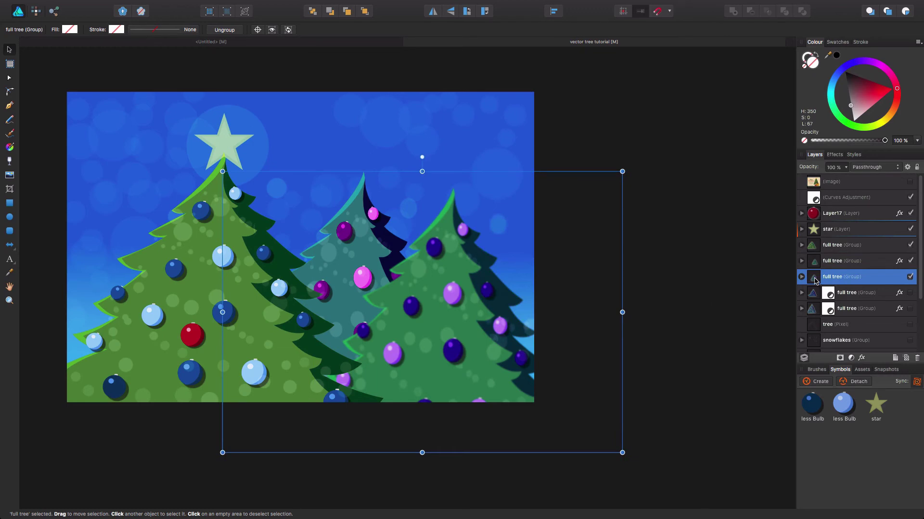
click(910, 278)
click(862, 358)
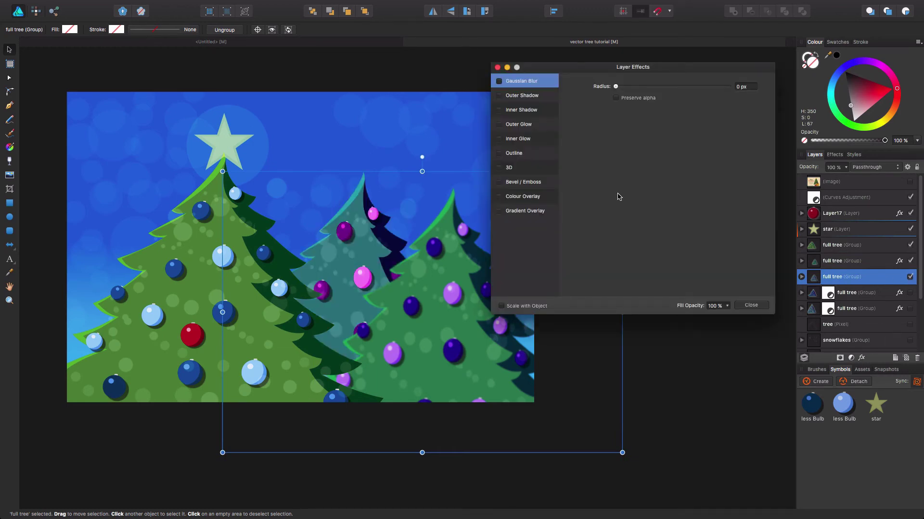
click(499, 81)
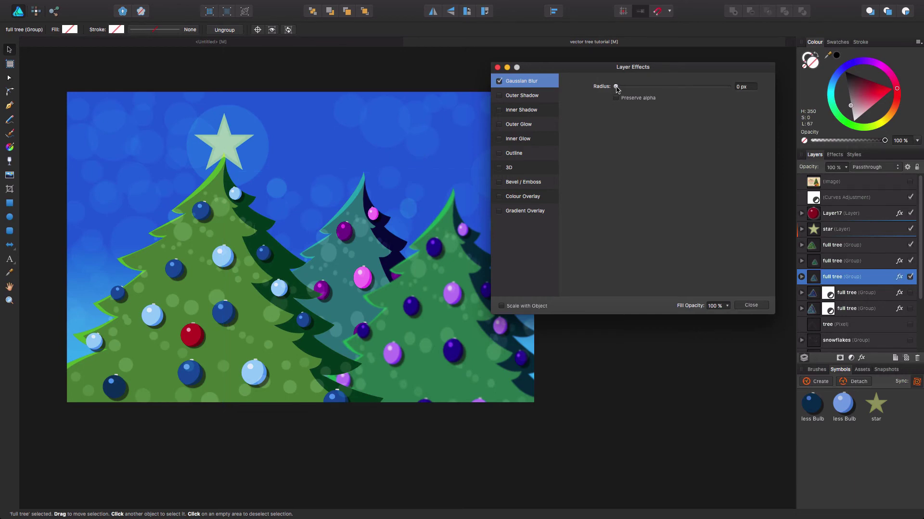
drag(616, 88, 633, 89)
click(752, 305)
click(693, 296)
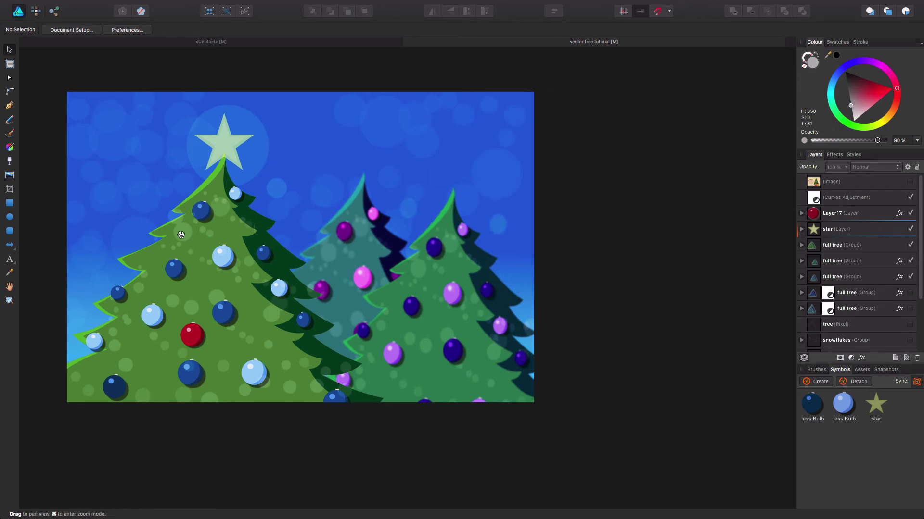
Step: Apply the 16 px solid brush to the red bulb's stroke and narrow its width to 14.6 px
scroll(201, 230, left, 2)
scroll(204, 221, up, 1)
scroll(204, 221, up, 3)
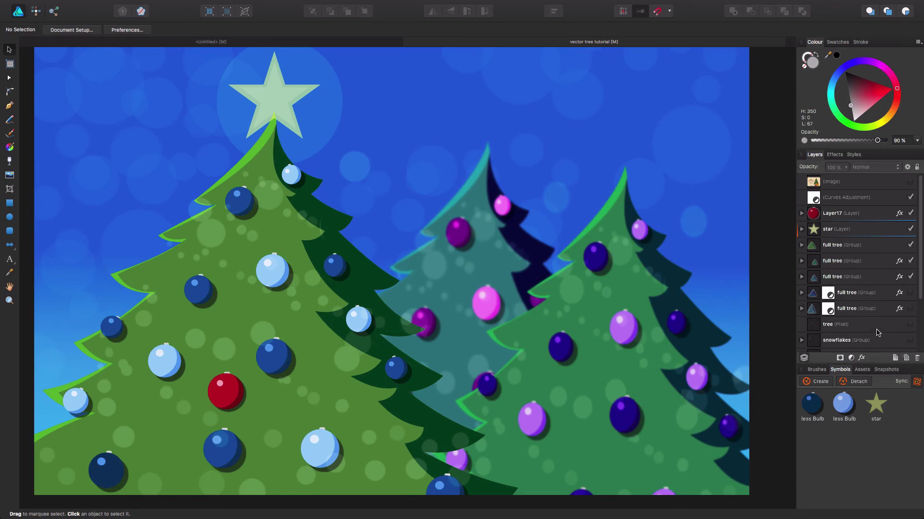
scroll(865, 298, down, 2)
scroll(856, 269, up, 2)
click(858, 215)
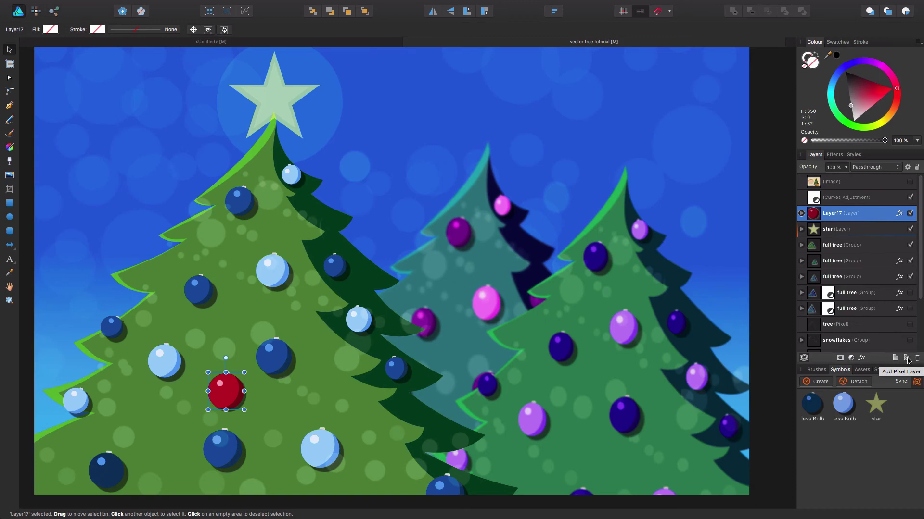
click(817, 370)
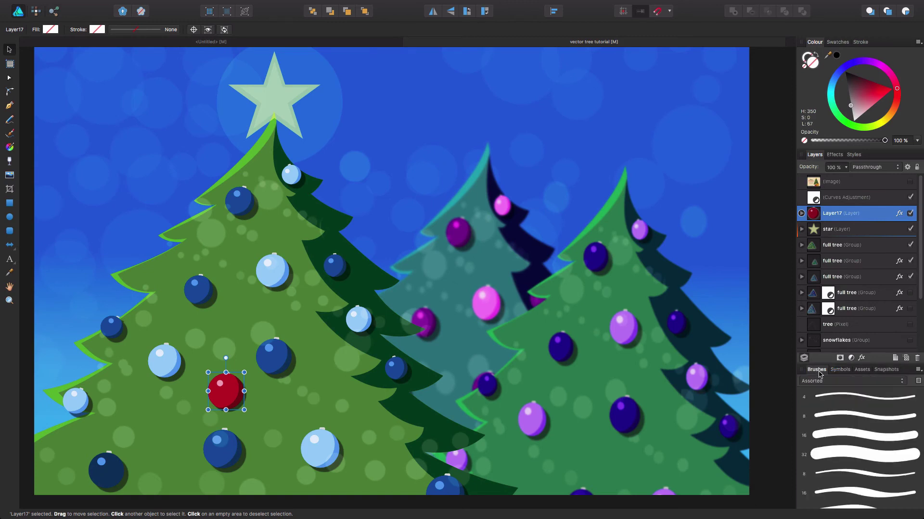
double_click(829, 434)
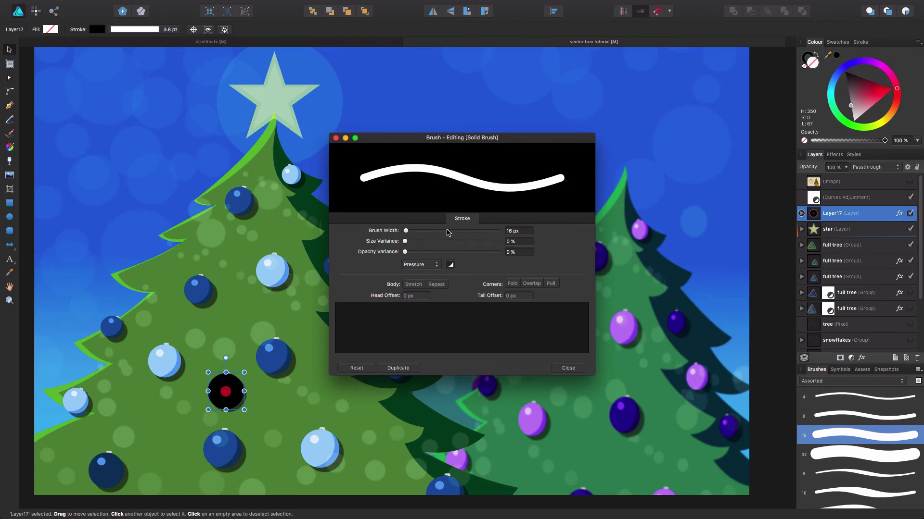
mouse_move(407, 231)
mouse_down()
mouse_move(424, 233)
mouse_move(406, 232)
mouse_up()
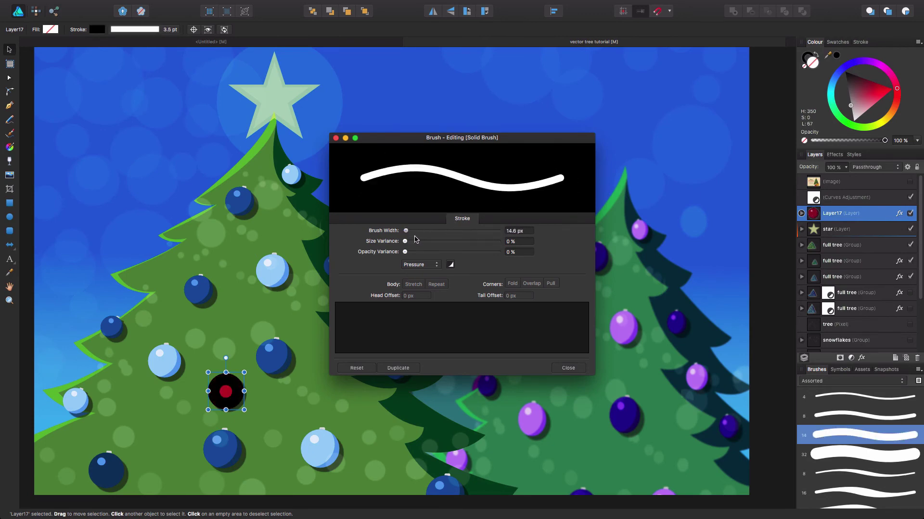
click(568, 368)
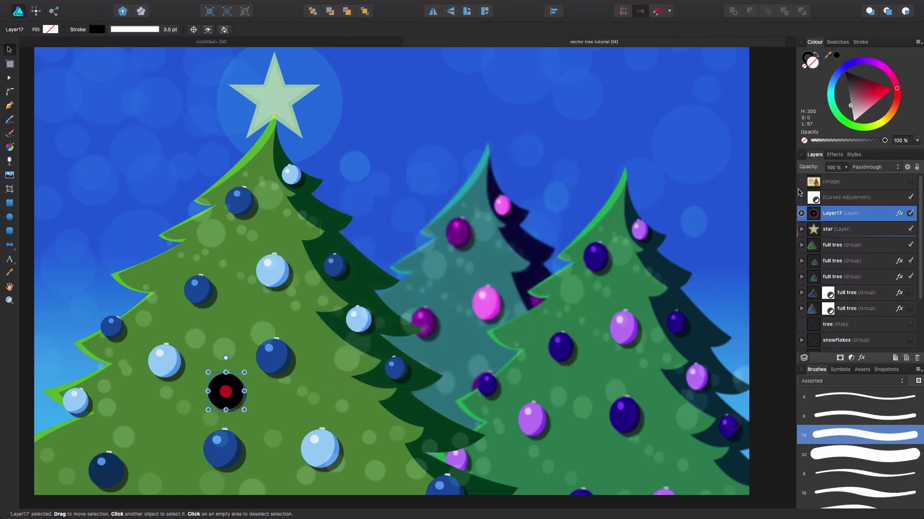
Step: Delete the black test circle, add a Pixel layer above Curves Adjustment, and switch to the Pixel Persona
key(Delete)
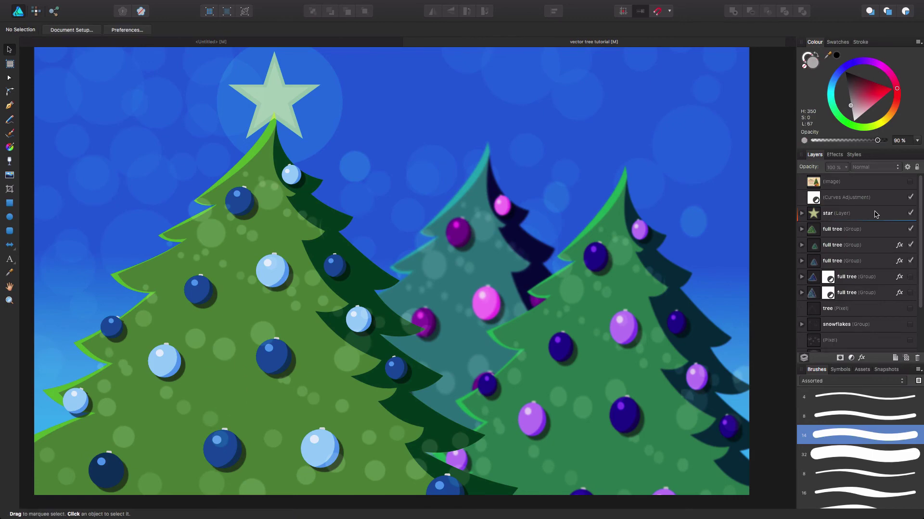
click(874, 215)
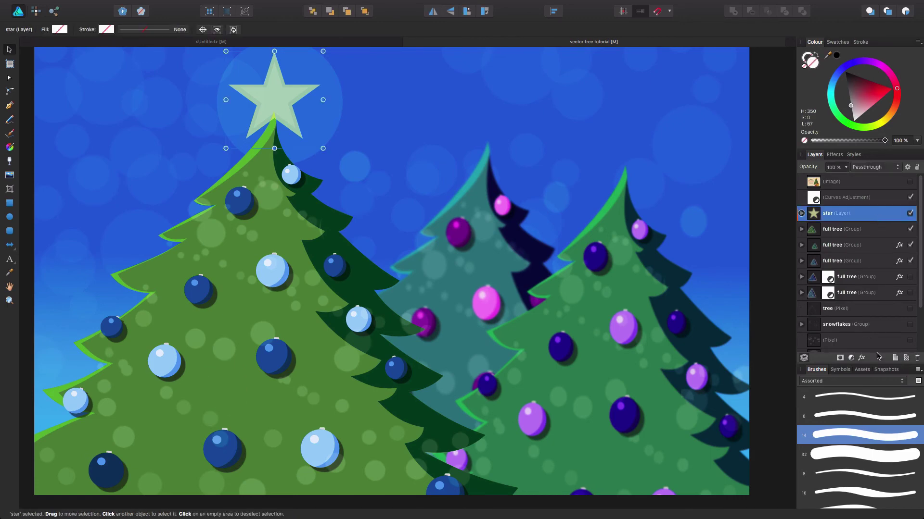
click(906, 359)
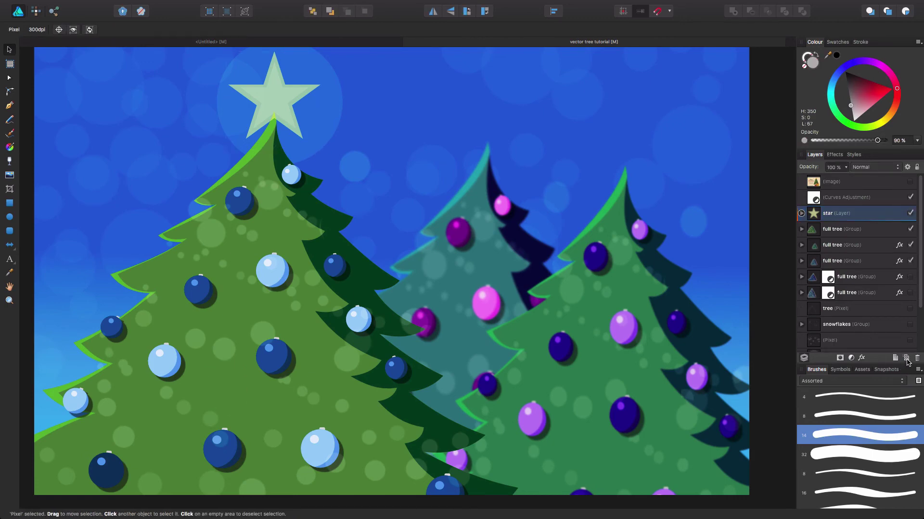
click(800, 214)
drag(831, 230, 813, 192)
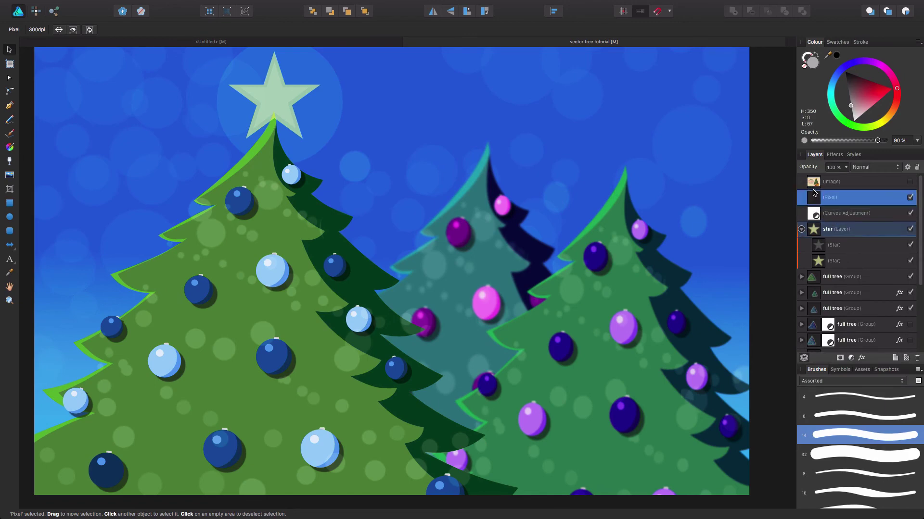
click(801, 229)
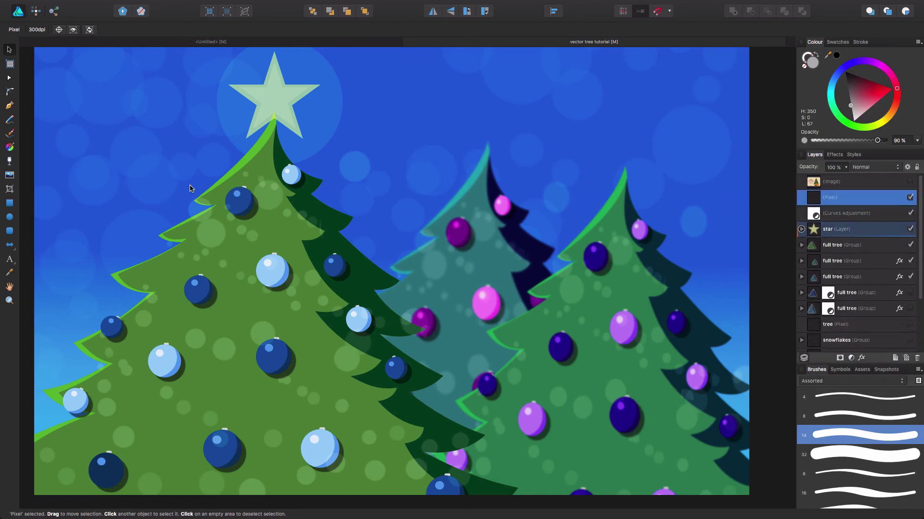
click(36, 12)
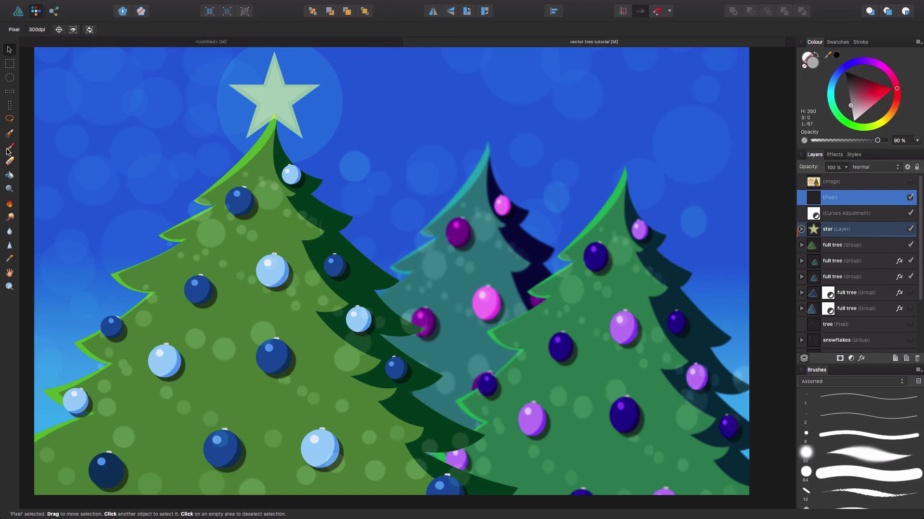
Step: Raise the 64 px round brush's Spacing so its dabs become separate dots
click(809, 472)
double_click(808, 472)
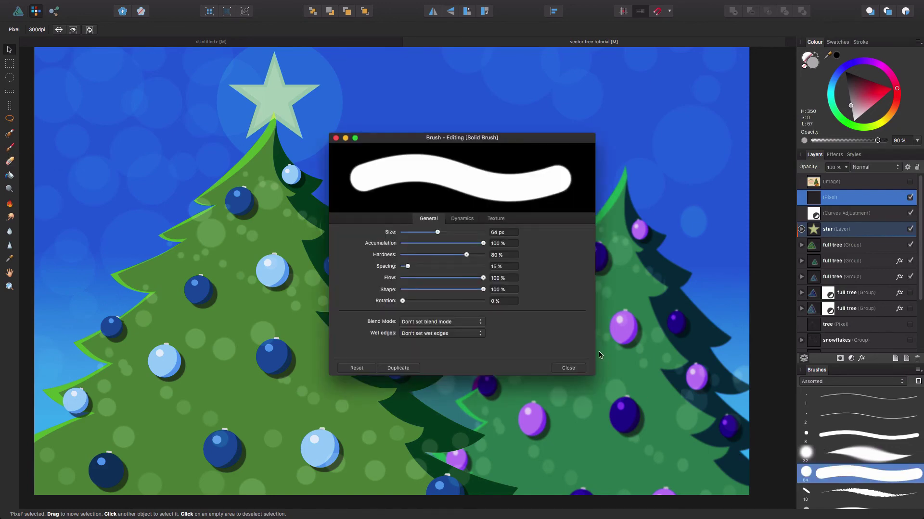
click(463, 220)
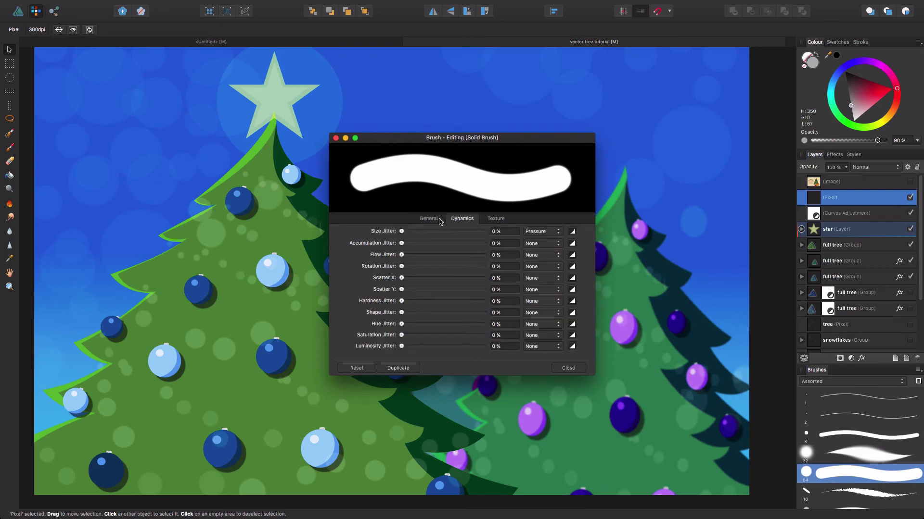
click(440, 221)
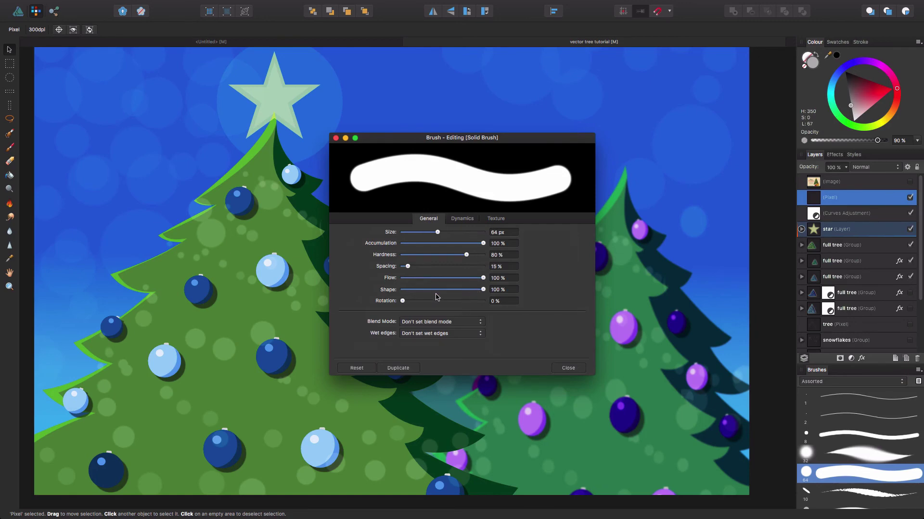
drag(408, 267, 462, 271)
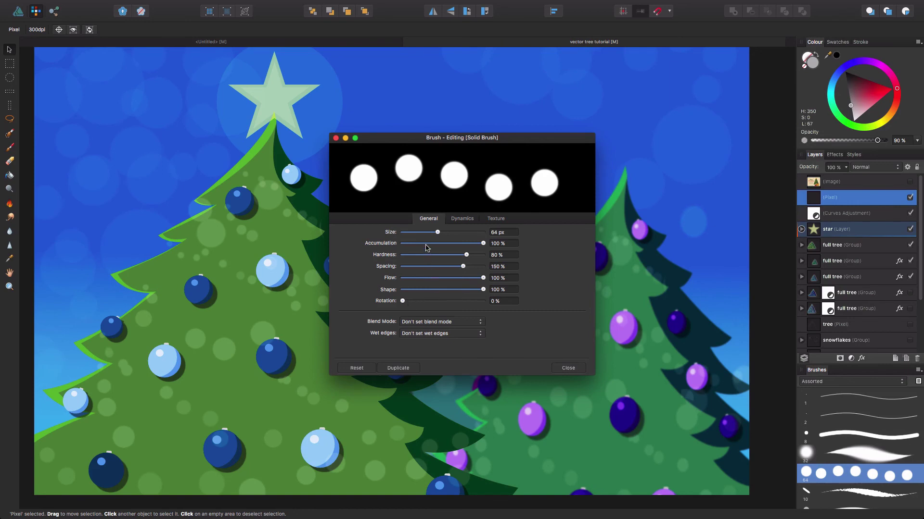
Step: Set 64% size jitter, 16% accumulation jitter and 51%/119% X/Y scatter on the brush
click(466, 219)
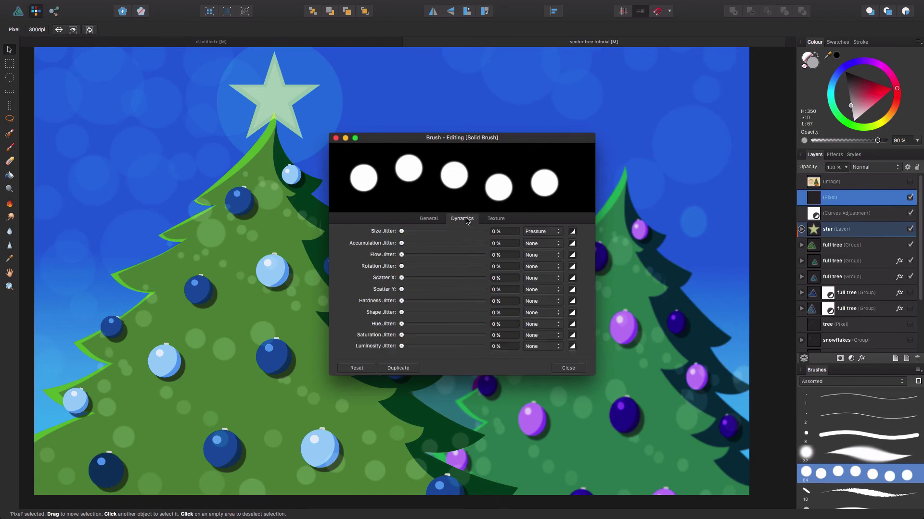
mouse_move(403, 232)
mouse_down()
mouse_move(453, 233)
mouse_move(416, 246)
mouse_up()
click(402, 255)
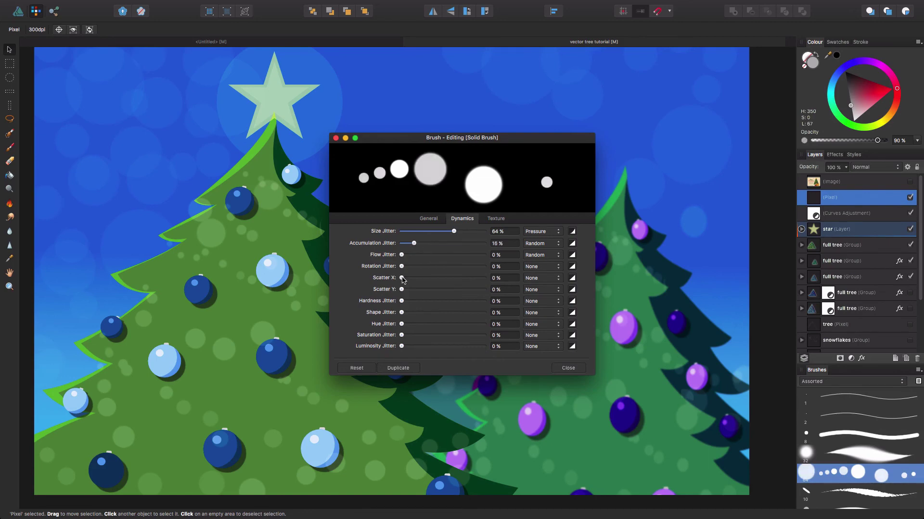
mouse_move(402, 278)
mouse_down()
mouse_move(428, 278)
mouse_move(443, 292)
mouse_move(413, 280)
mouse_up()
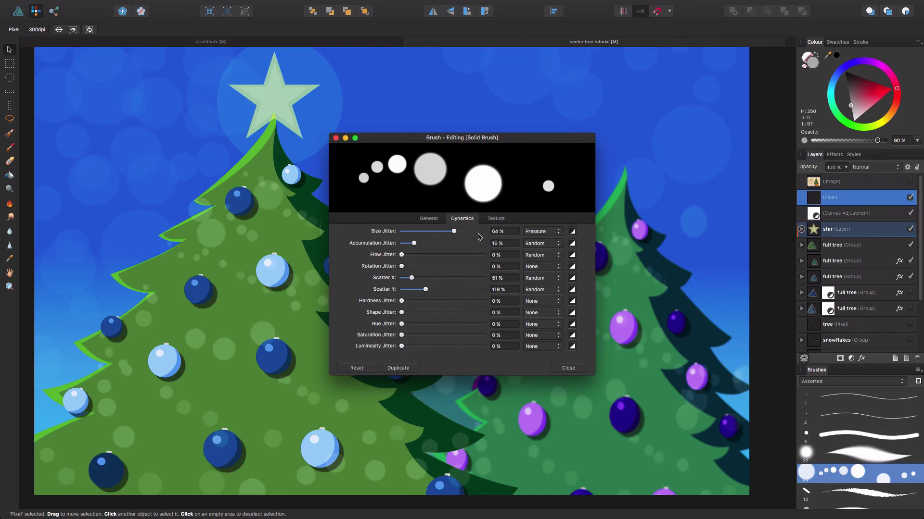
click(566, 368)
Step: With the Paint Brush chosen, hide the front tree's 'tree lights' layer and the 'bhoka' layer
click(10, 147)
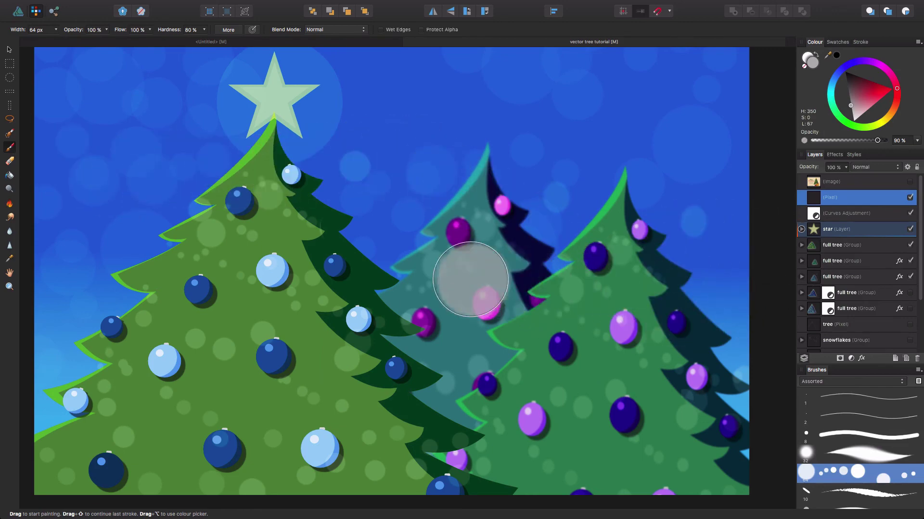
scroll(465, 278, down, 2)
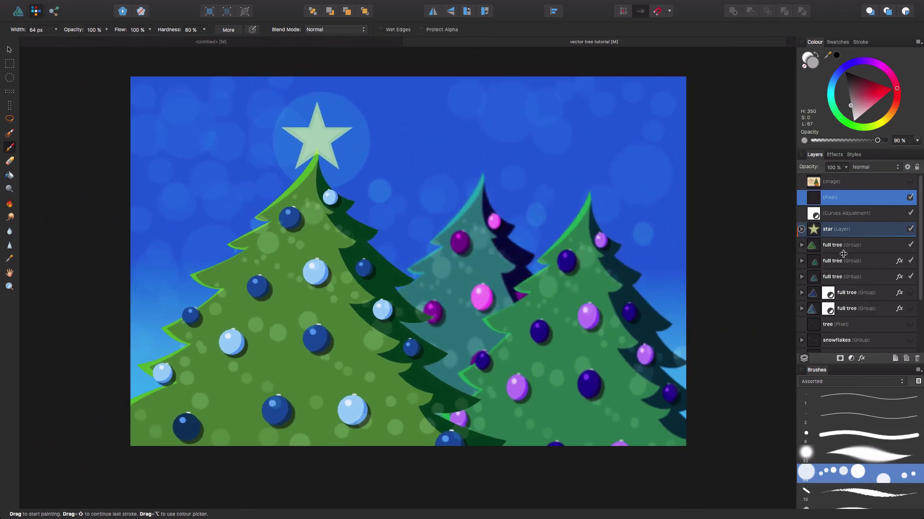
click(801, 245)
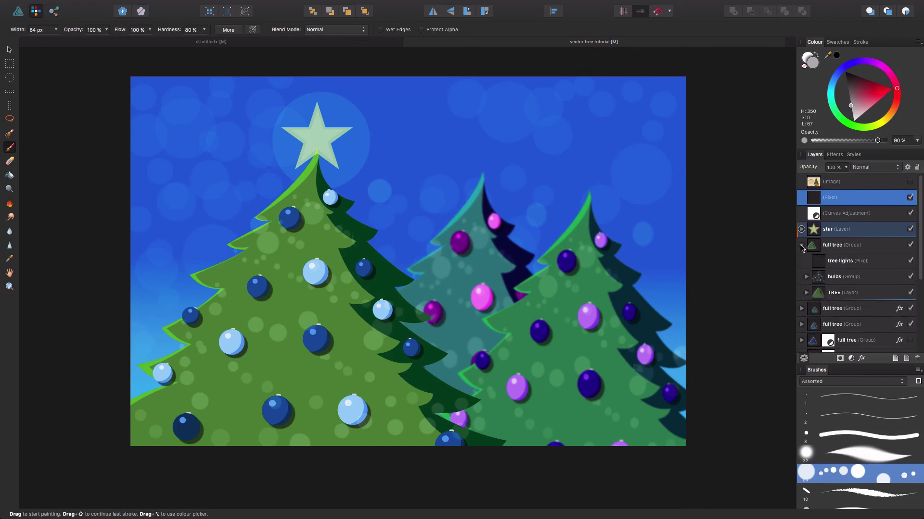
click(909, 260)
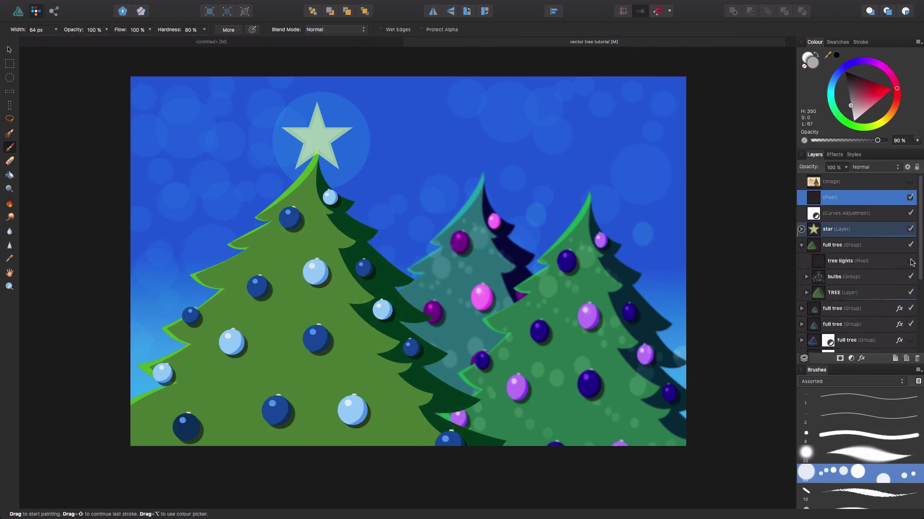
click(802, 246)
scroll(866, 305, down, 4)
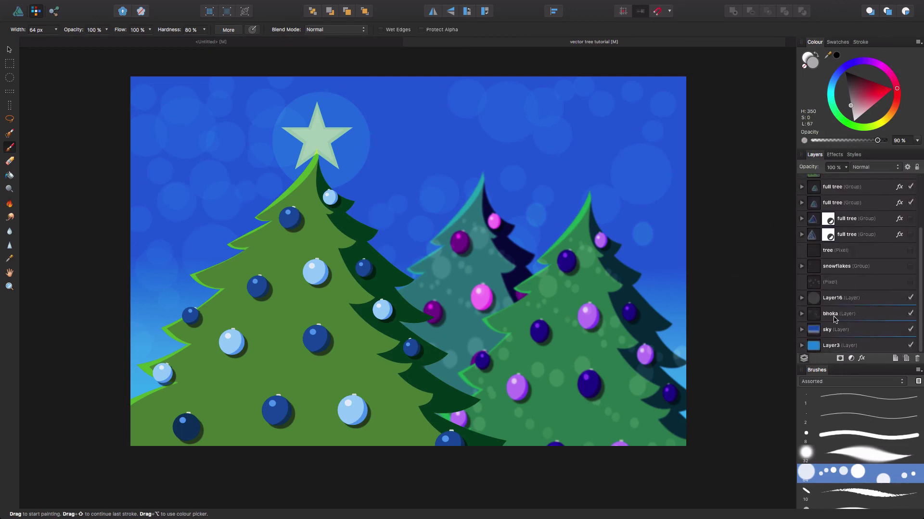
click(910, 315)
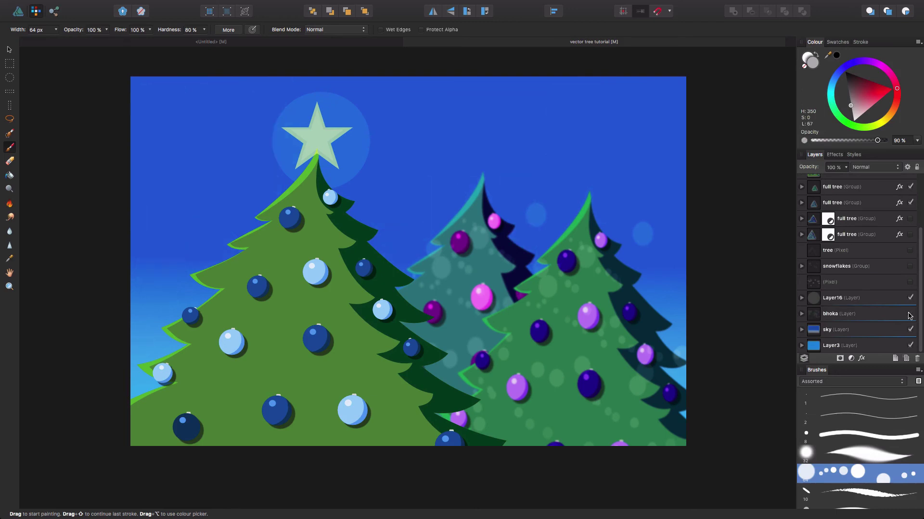
Step: Add a new pixel layer above the bhoka layer for painting
click(883, 315)
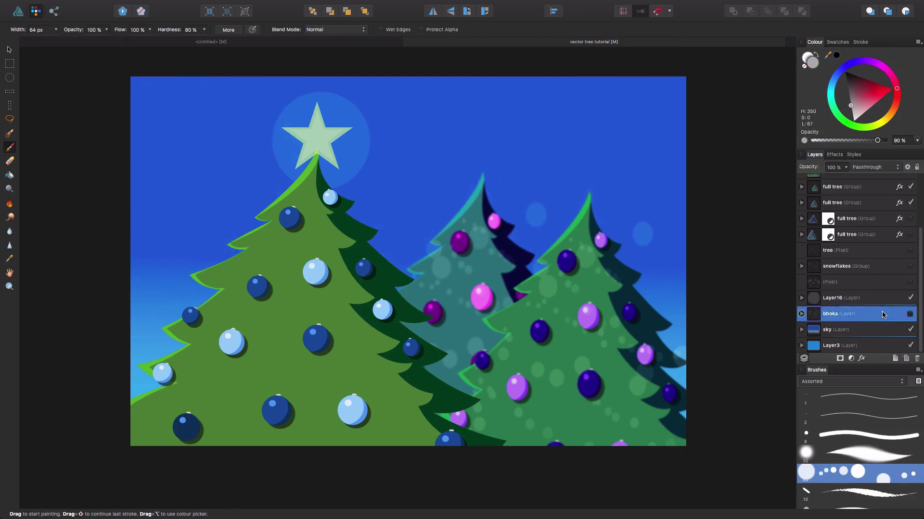
click(905, 360)
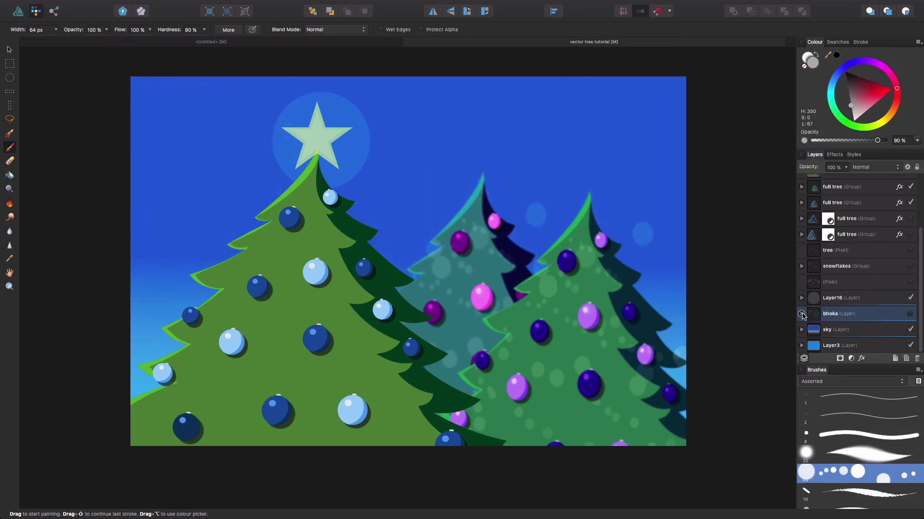
click(802, 314)
drag(837, 330, 807, 318)
click(801, 330)
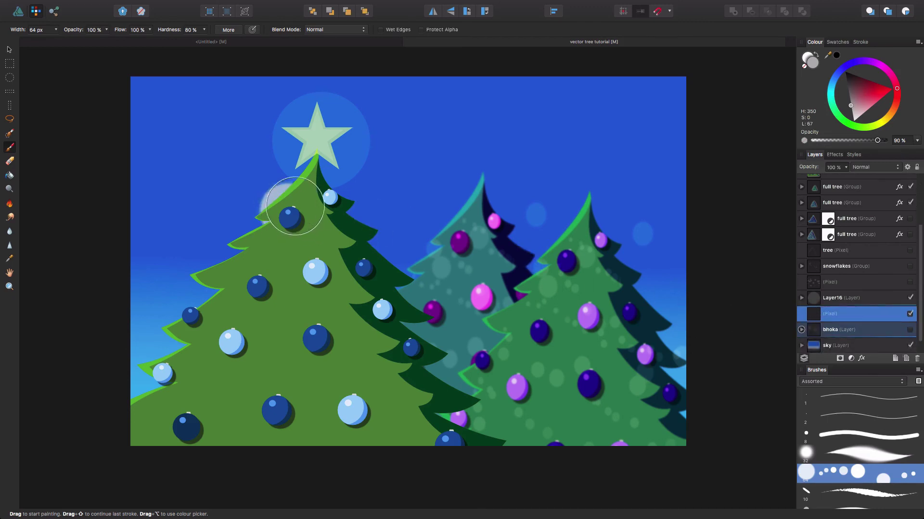
Step: Paint a trial 48 px pale moon circle in the upper-left sky, then undo it
drag(185, 127, 187, 120)
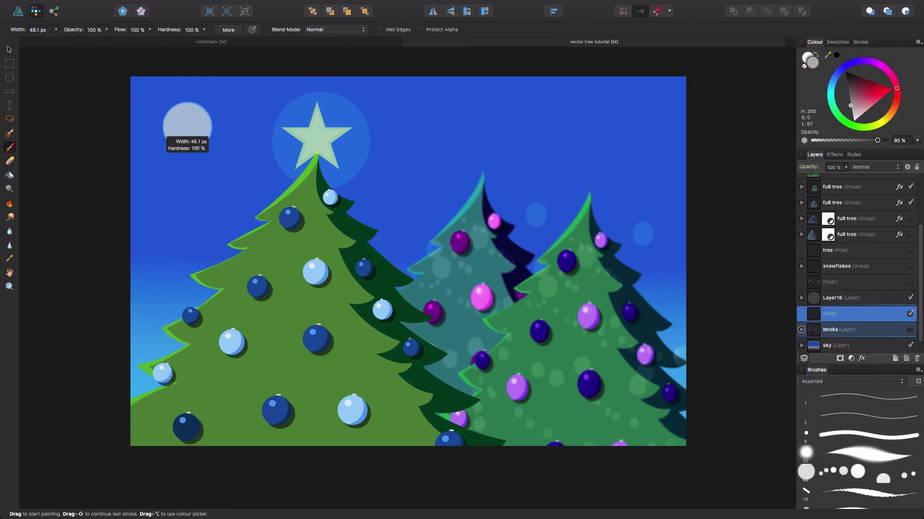
click(186, 129)
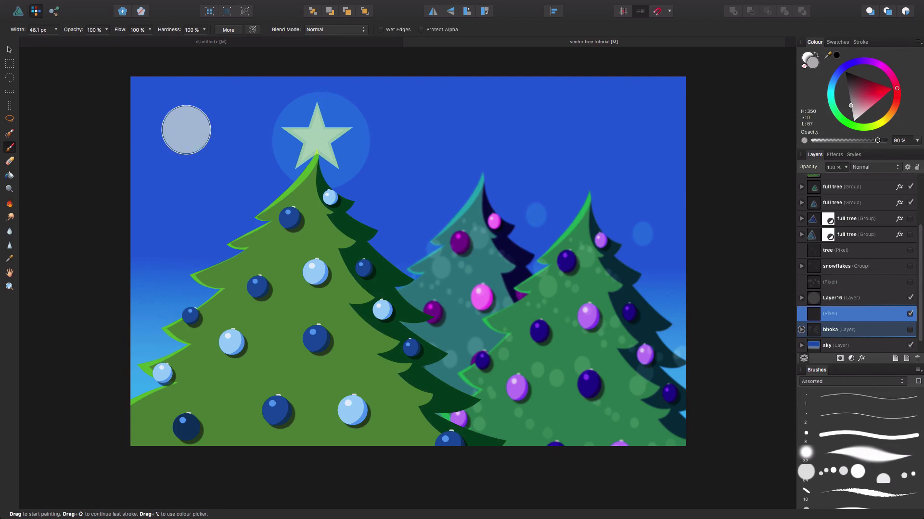
key(super+z)
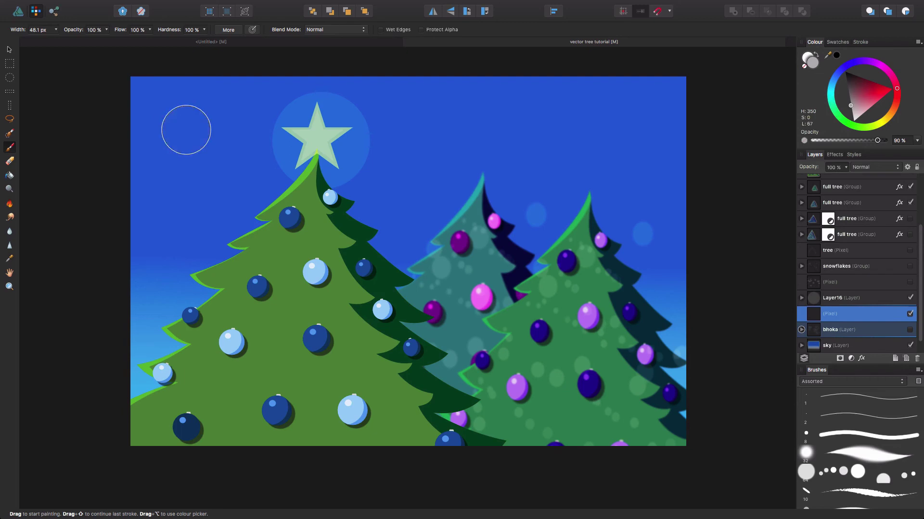
Step: Soften the brush, set 50% opacity and about 68 px width, then stamp and undo test sky dabs
mouse_move(188, 150)
mouse_down()
mouse_move(188, 171)
mouse_move(190, 159)
mouse_move(298, 145)
mouse_move(190, 144)
mouse_move(200, 140)
mouse_move(188, 151)
mouse_move(202, 134)
mouse_move(184, 149)
mouse_up()
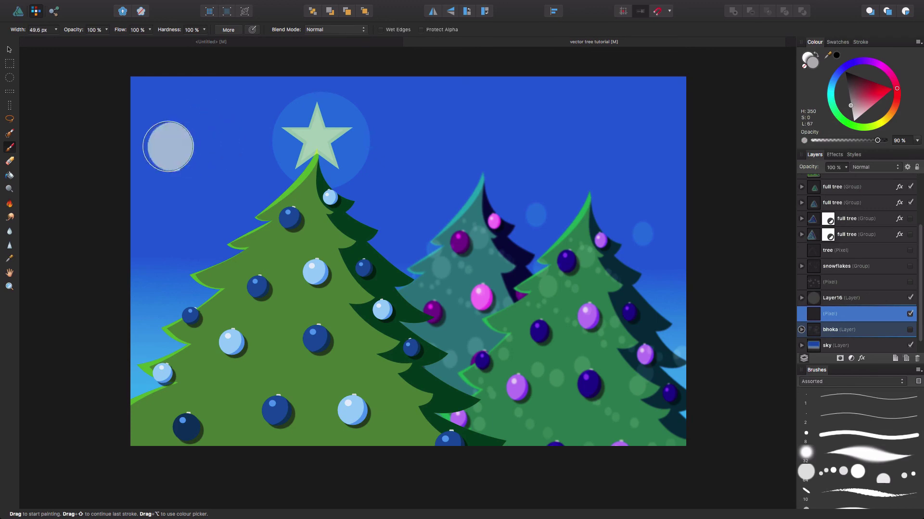
key(5)
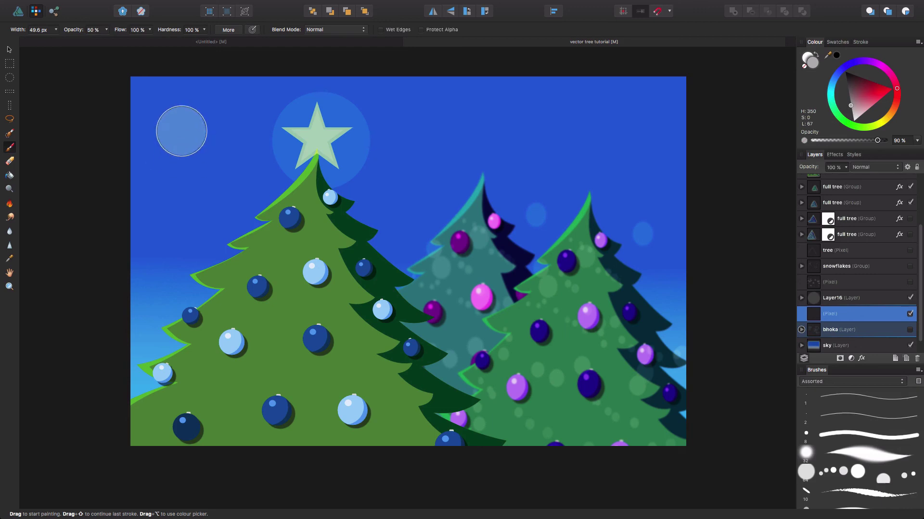
drag(189, 144, 198, 144)
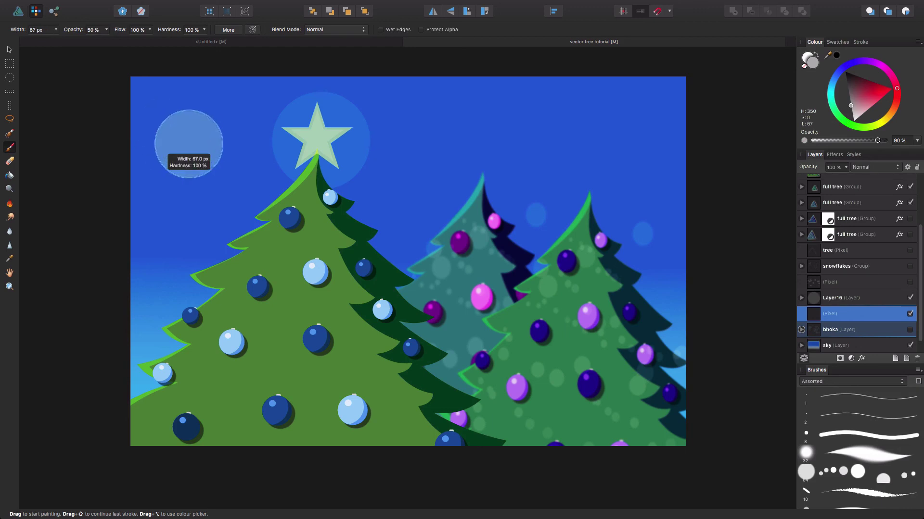
click(168, 130)
click(256, 90)
click(366, 101)
click(476, 118)
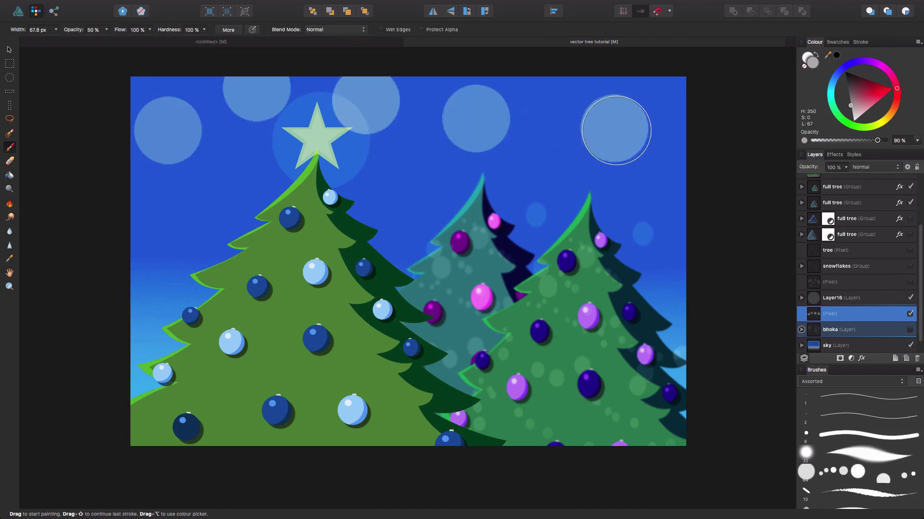
click(594, 149)
click(391, 184)
click(291, 209)
click(353, 193)
key(super+z)
key(super+z)
key(super+z)
key(super+z)
key(super+z)
key(super+z)
key(super+z)
key(super+z)
key(super+z)
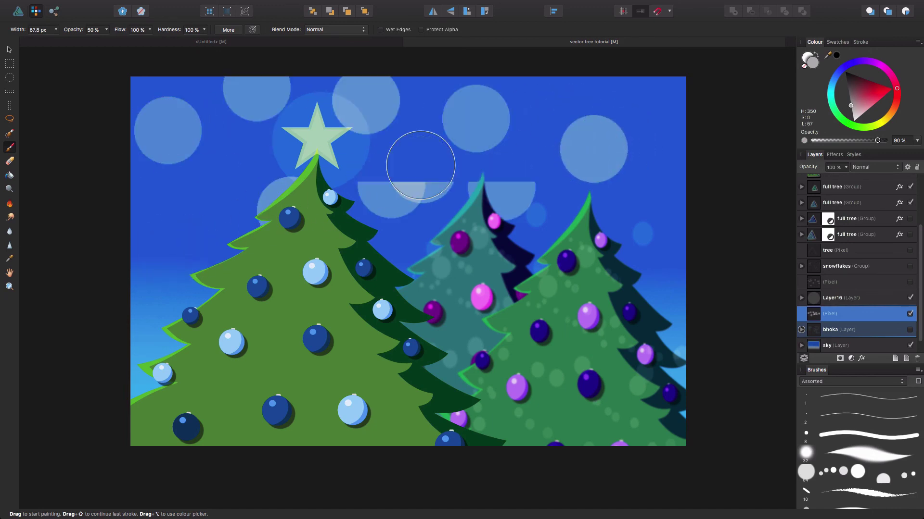
Step: Drop the brush opacity to 20% and paint a fainter test dab in the sky
click(421, 165)
key(super+z)
key(1)
click(421, 165)
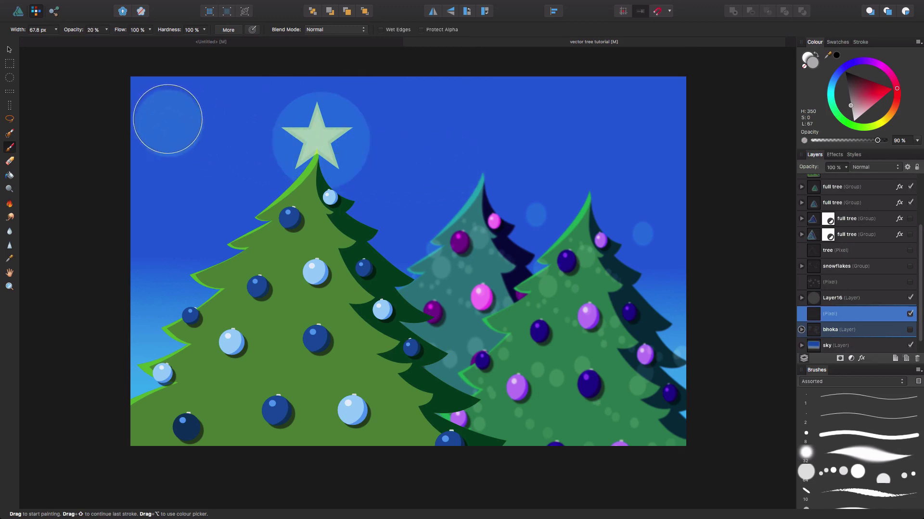
Step: Paint rows of faint bokeh circles across the sky, shrinking the brush to about 38 px
mouse_move(172, 130)
mouse_down()
mouse_move(675, 106)
mouse_move(177, 264)
mouse_move(212, 258)
mouse_move(221, 209)
mouse_up()
key(bracketleft)
key(bracketleft)
key(bracketleft)
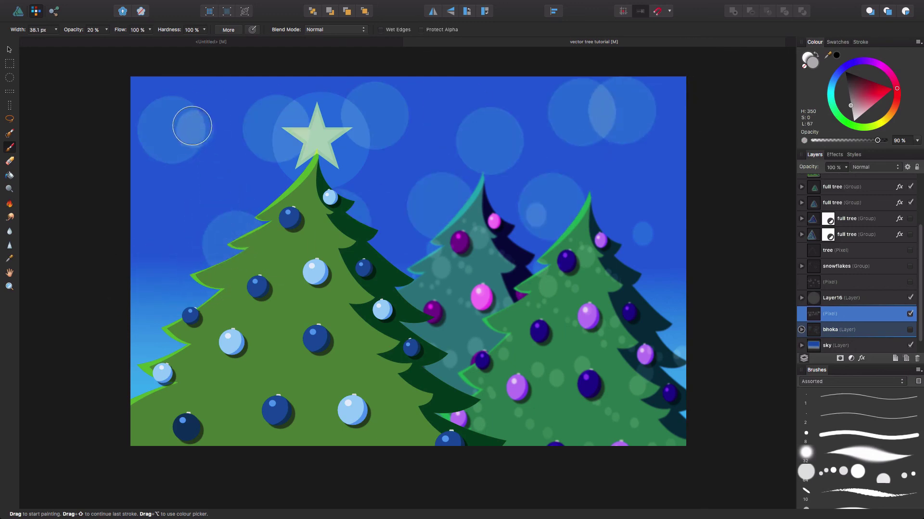
drag(248, 98, 163, 197)
drag(116, 308, 783, 173)
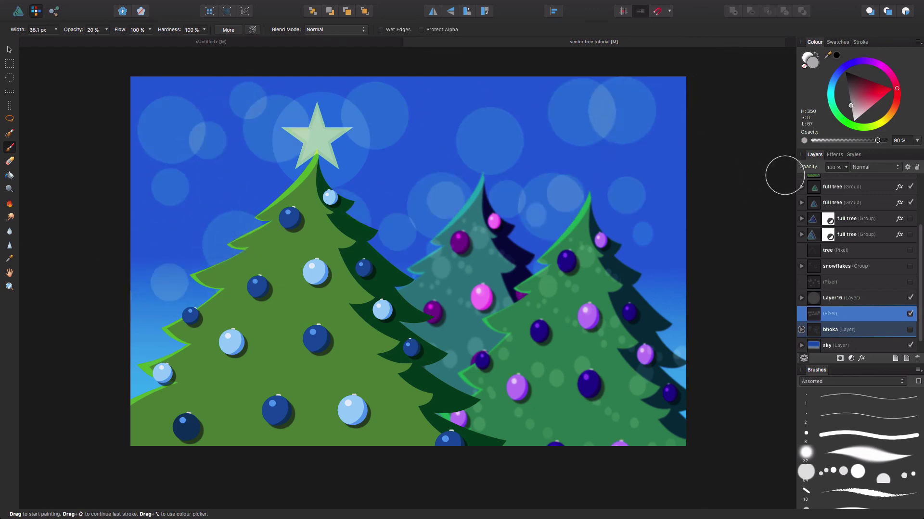
mouse_move(515, 173)
mouse_down()
mouse_move(530, 178)
mouse_move(542, 165)
mouse_move(530, 164)
mouse_up()
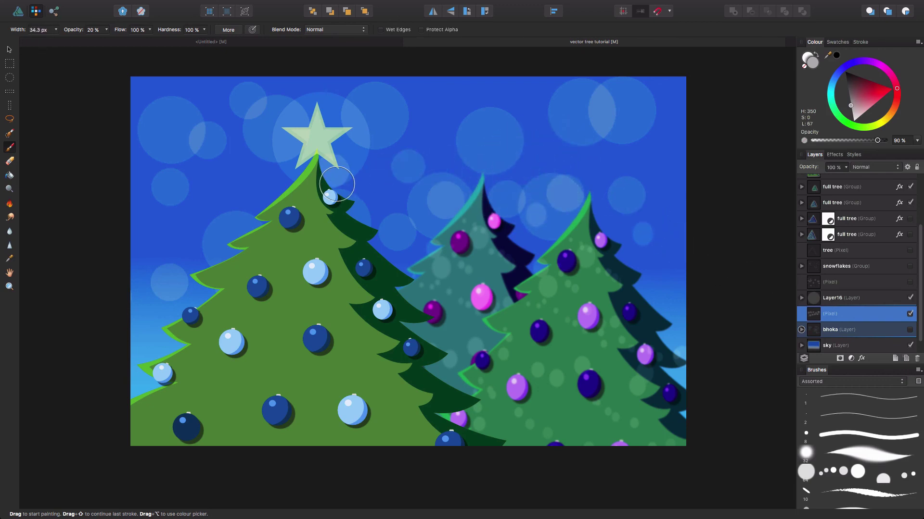
drag(260, 181, 221, 196)
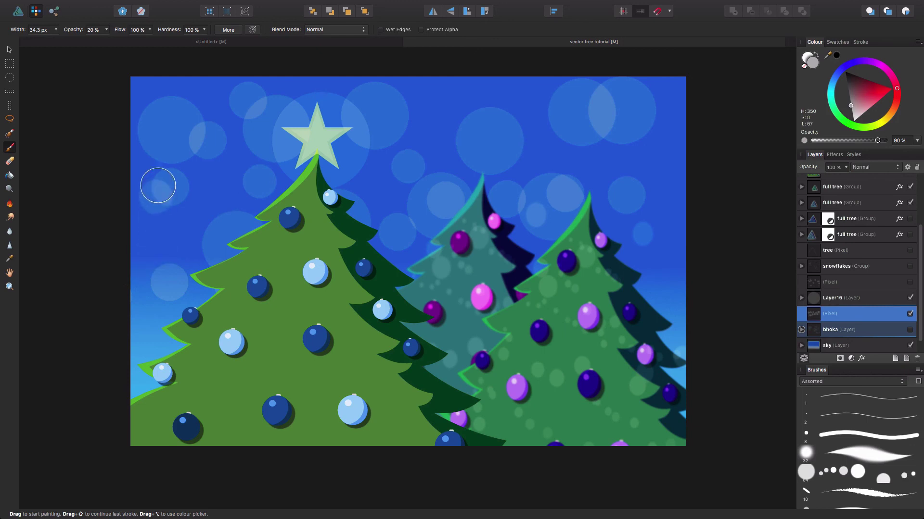
Step: Add scattered faint bokeh circles, enlarging the brush to about 61 px for larger ones
click(154, 87)
click(457, 128)
mouse_move(455, 126)
mouse_down()
mouse_move(430, 124)
mouse_move(440, 117)
mouse_up()
click(423, 102)
click(654, 145)
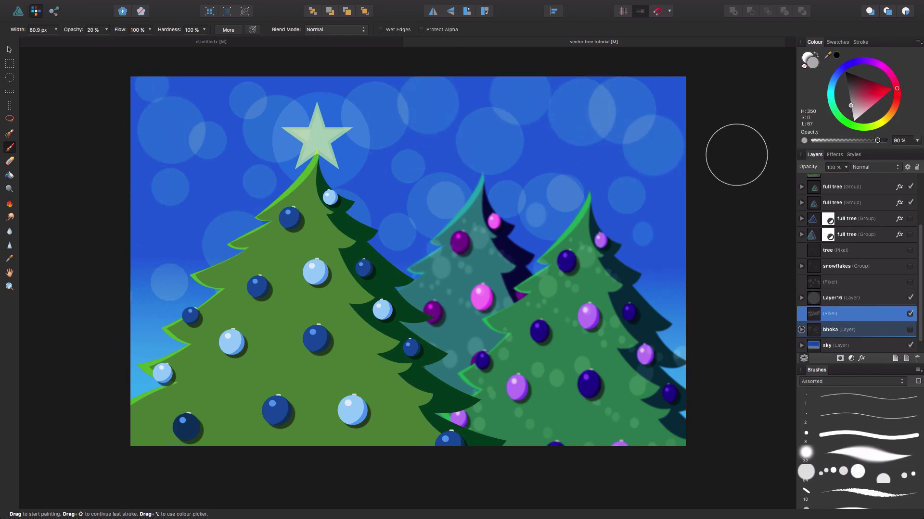
click(166, 236)
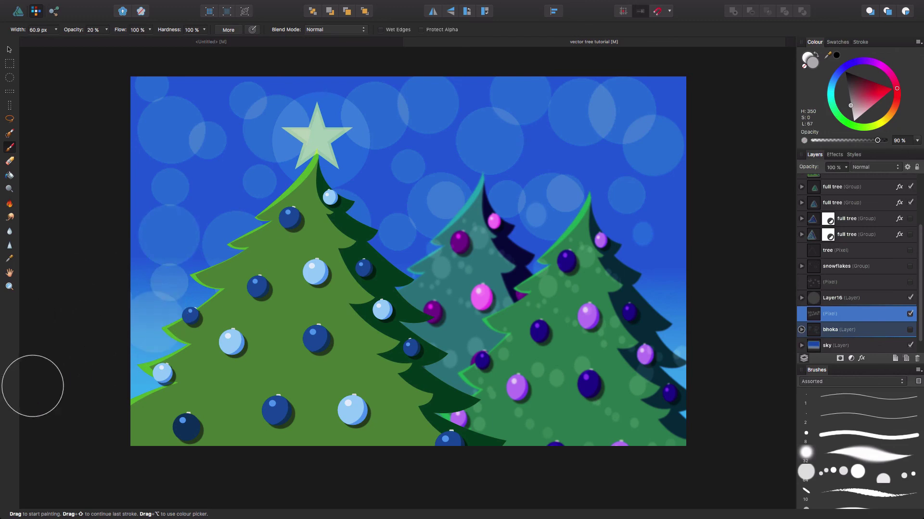
click(562, 147)
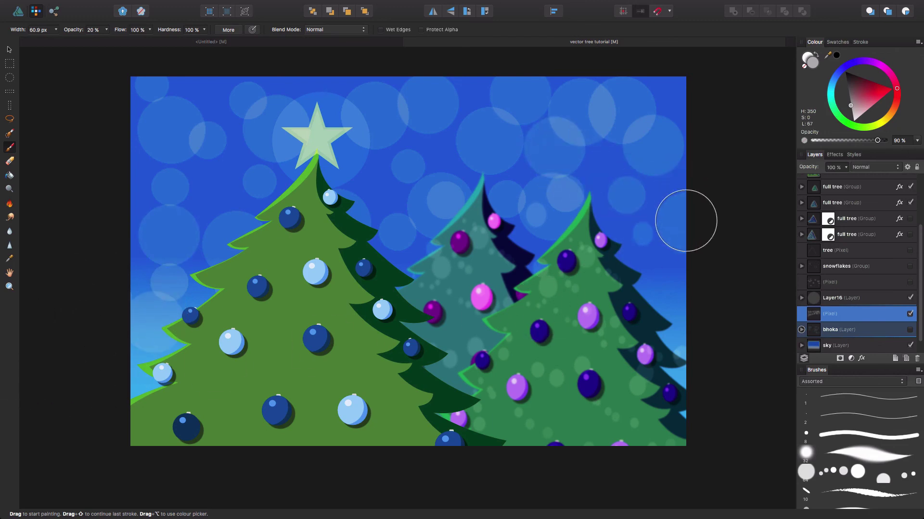
Step: Sprinkle small 32 px bokeh dabs at 10% opacity, then fade the layer to 39%
drag(588, 159, 577, 158)
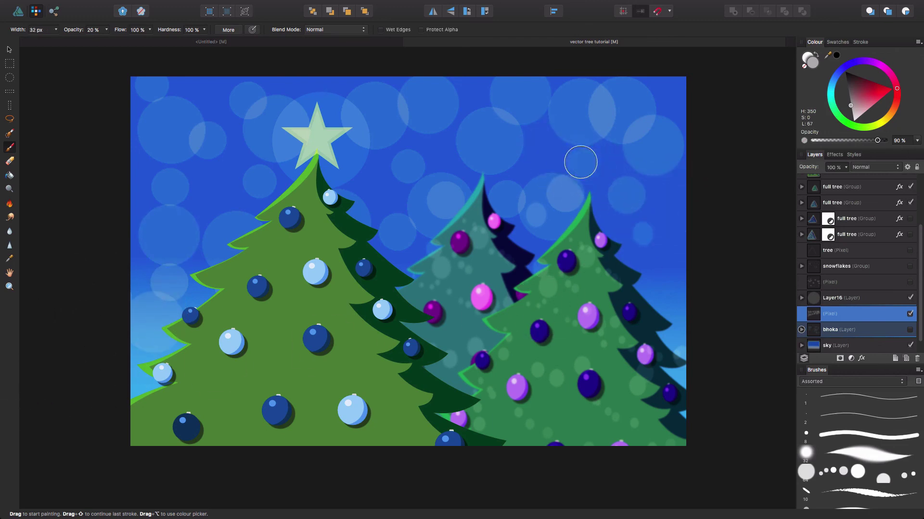
drag(528, 108, 526, 106)
click(465, 94)
click(430, 100)
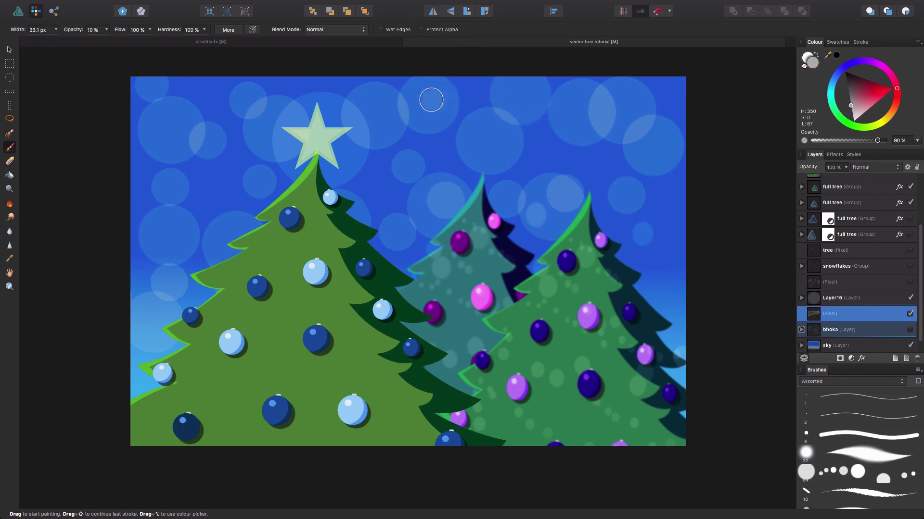
click(584, 139)
click(546, 162)
click(512, 166)
click(372, 158)
click(442, 162)
click(476, 159)
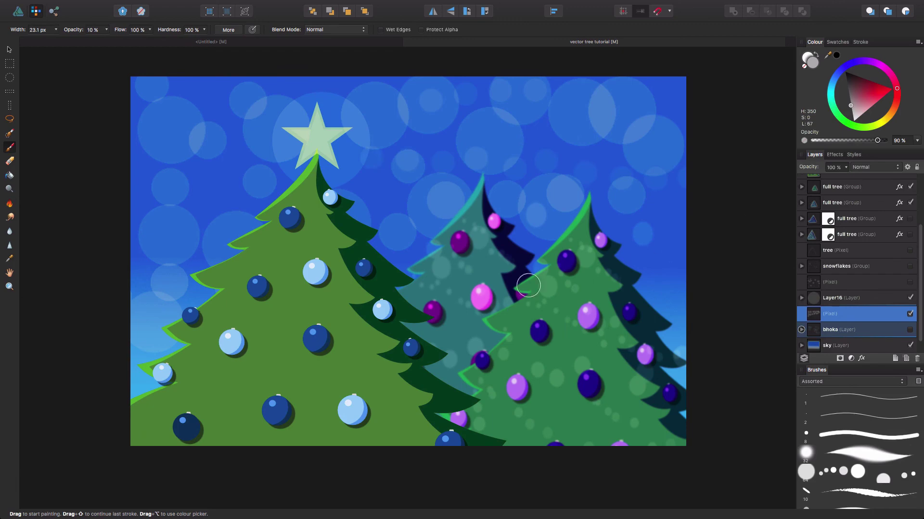
click(174, 105)
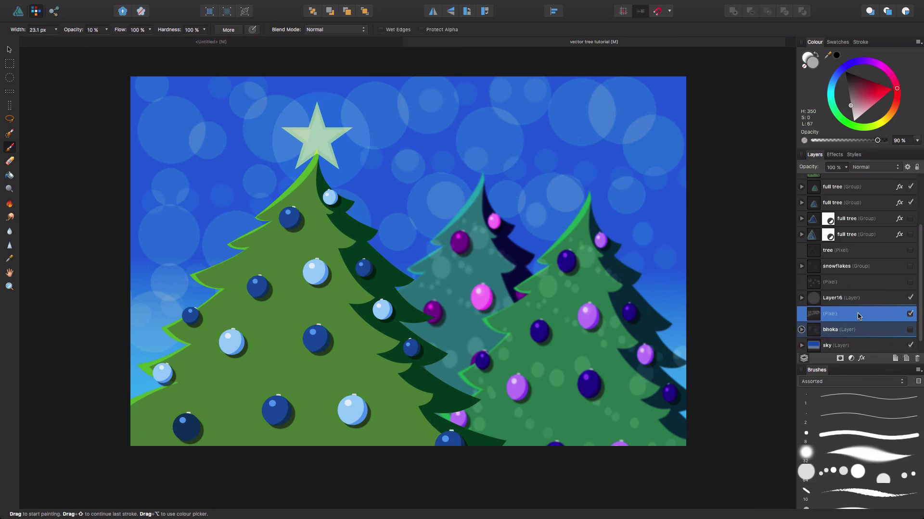
click(847, 167)
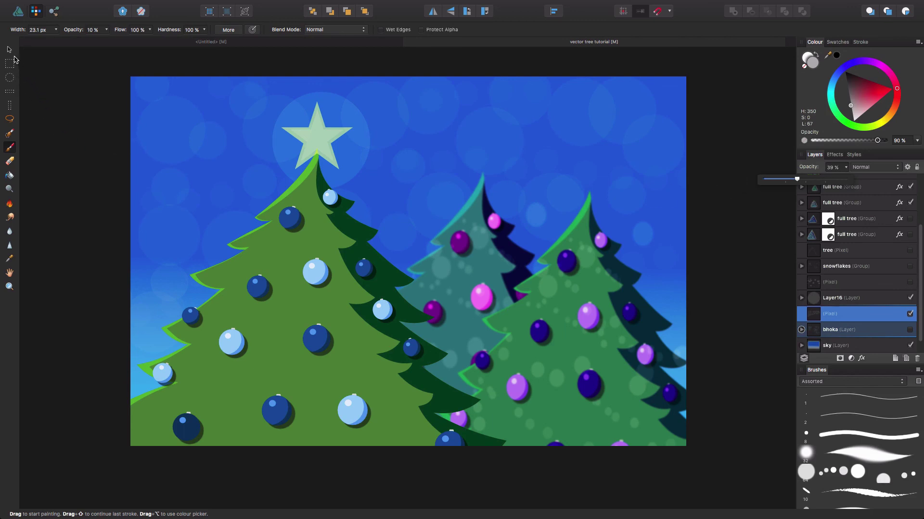
Step: Select the upper pixel layer and size the brush to about 15 px
scroll(849, 241, up, 5)
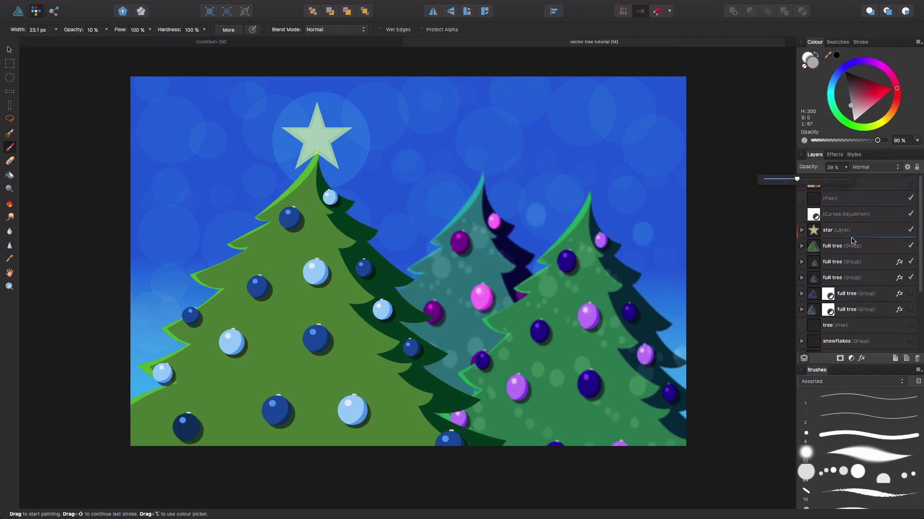
click(841, 202)
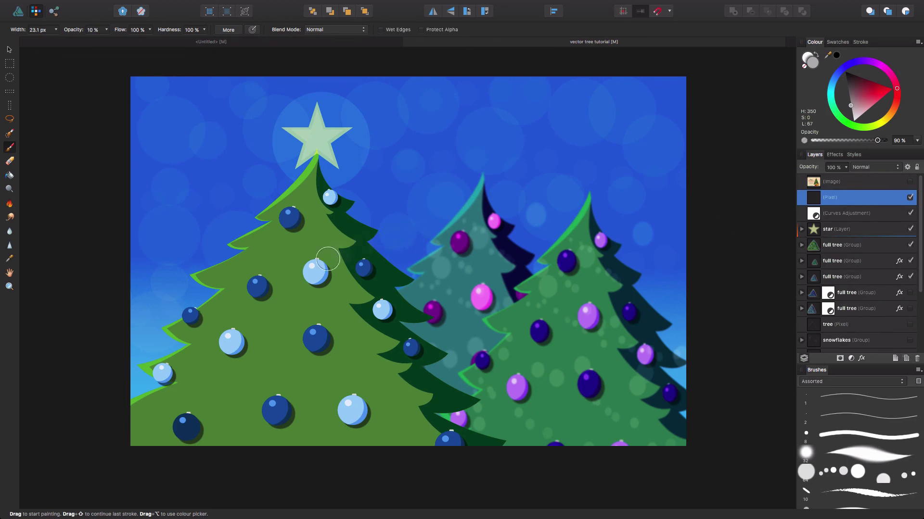
drag(300, 242, 283, 242)
drag(268, 226, 392, 254)
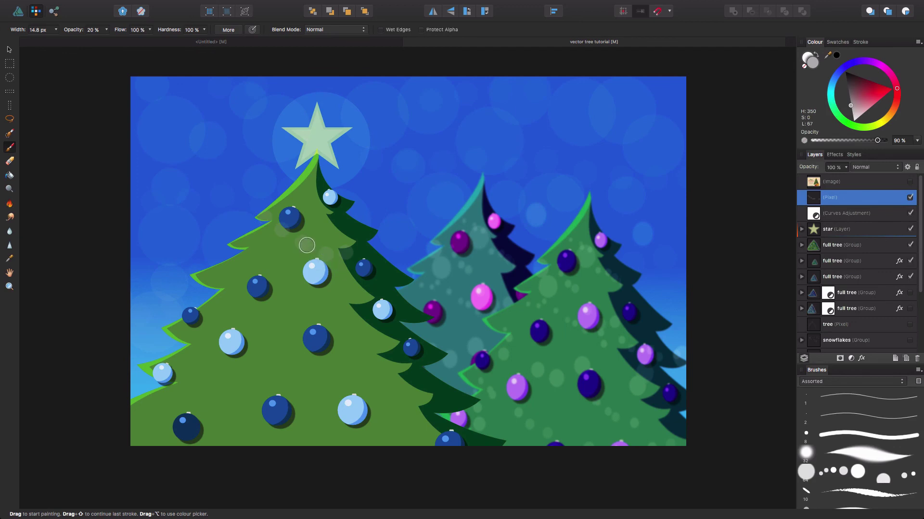
Step: Dot strands of faint lights along the big front tree's branches
mouse_move(307, 245)
mouse_down()
mouse_move(294, 245)
mouse_move(304, 245)
mouse_up()
drag(265, 313, 278, 313)
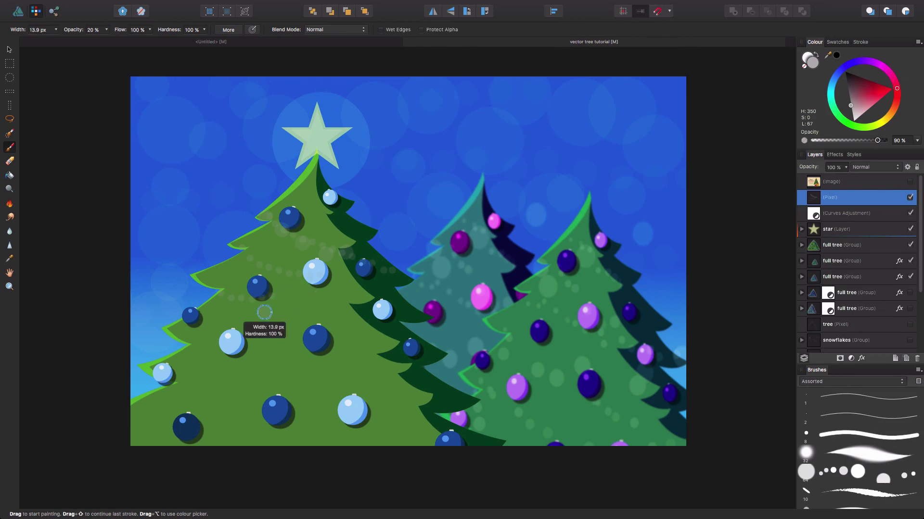
click(261, 336)
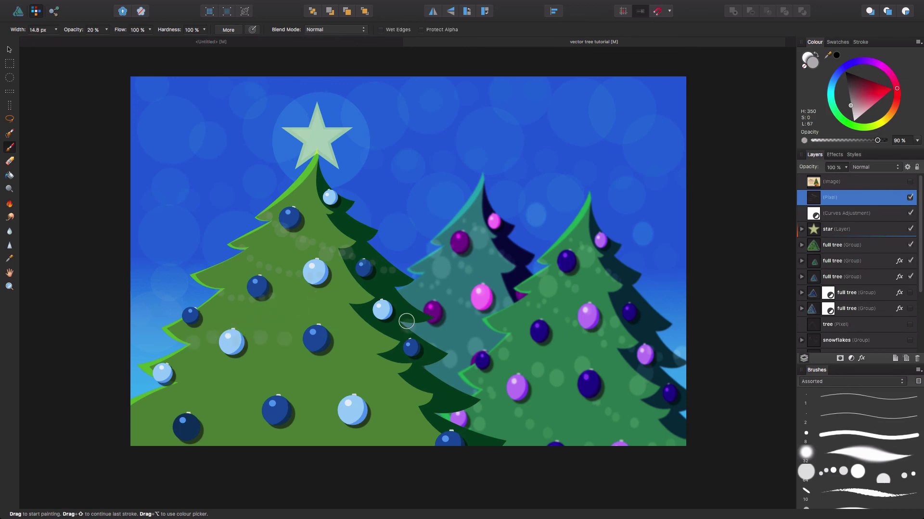
click(223, 398)
click(201, 391)
click(182, 388)
click(290, 417)
click(311, 422)
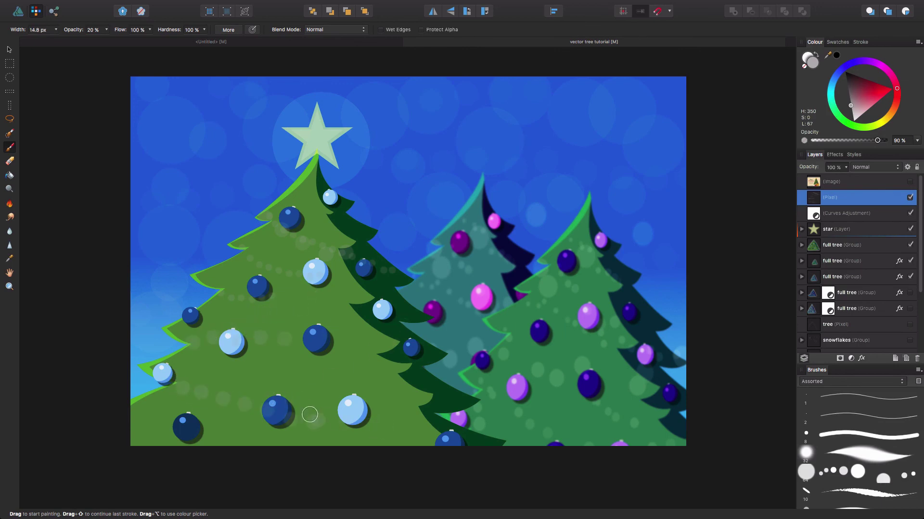
drag(300, 406, 290, 394)
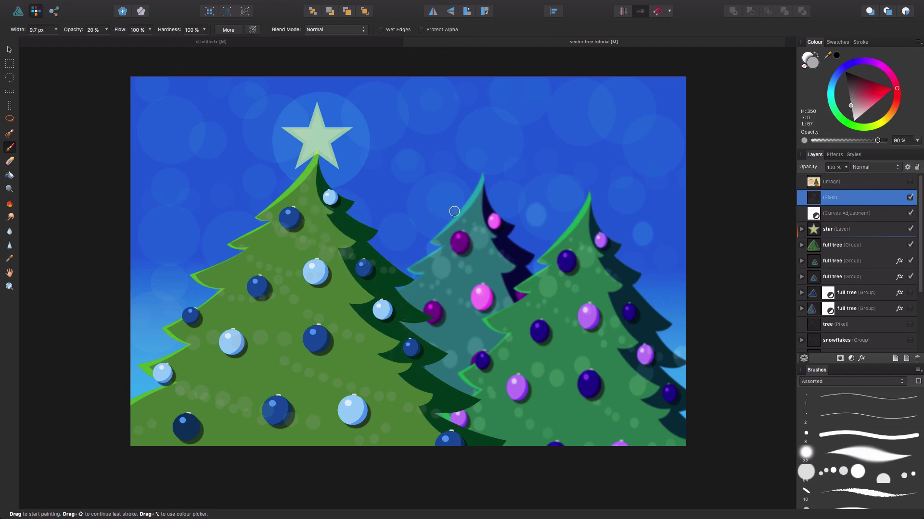
key(bracketright)
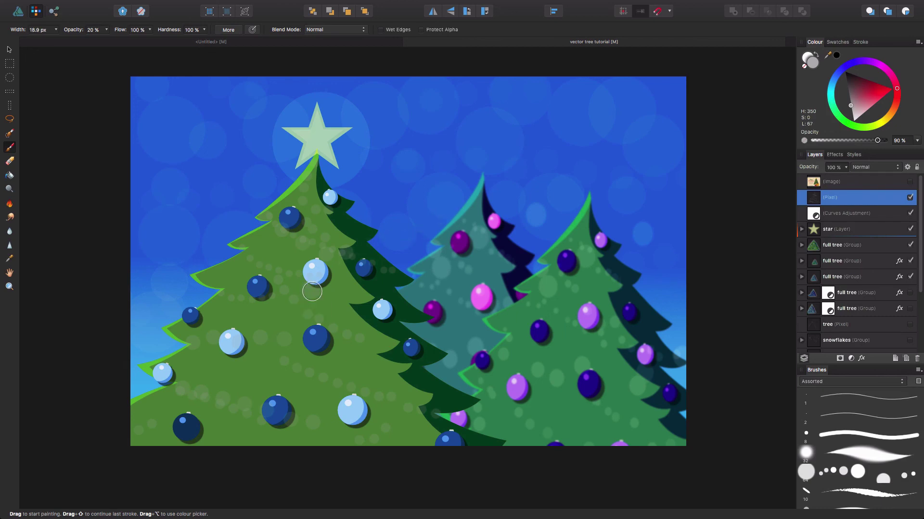